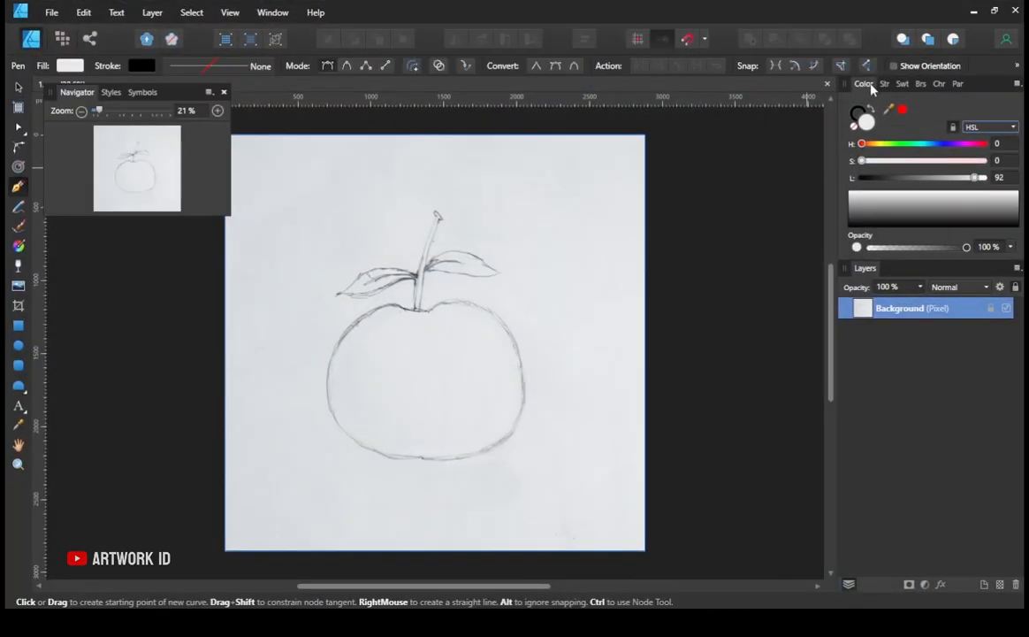
- Bring up the Color panel from the Studio list and keep its color model set to HSL
left_click(884, 85)
left_click(864, 85)
left_click(231, 12)
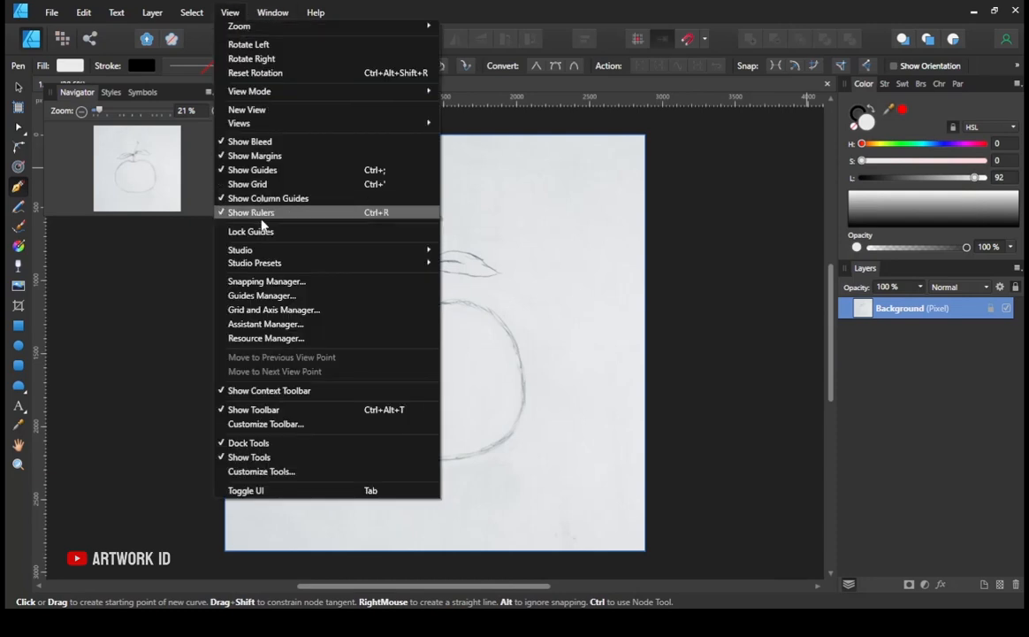
mouse_move(299, 255)
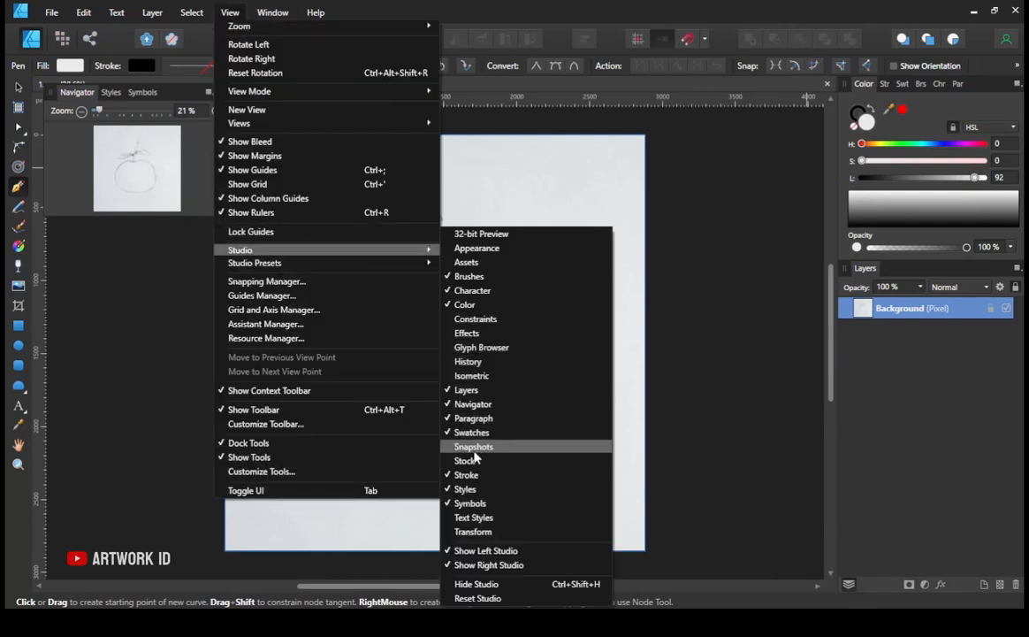
left_click(474, 306)
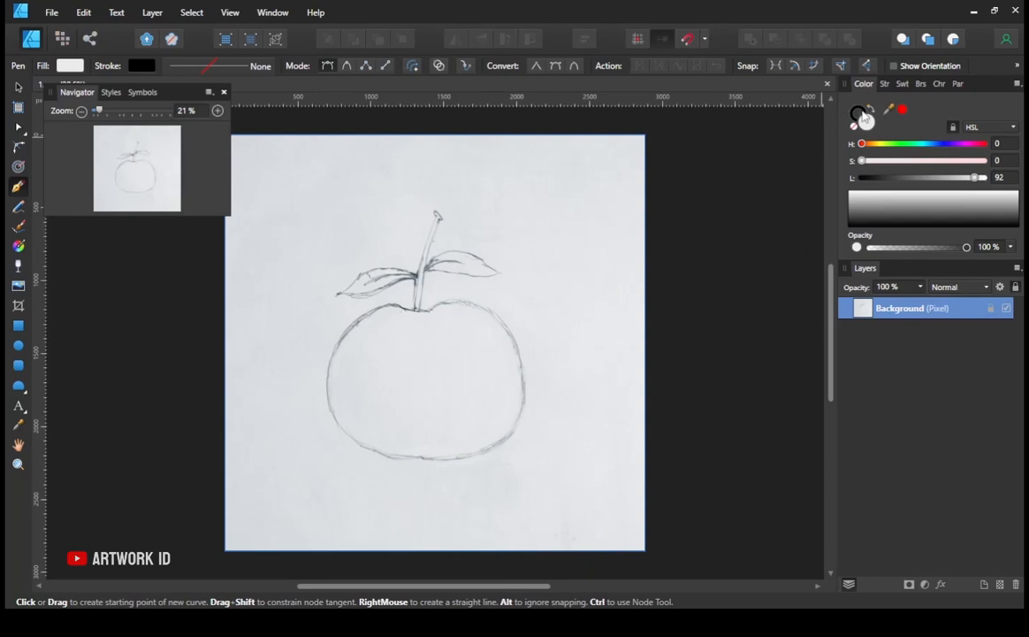
left_click(977, 130)
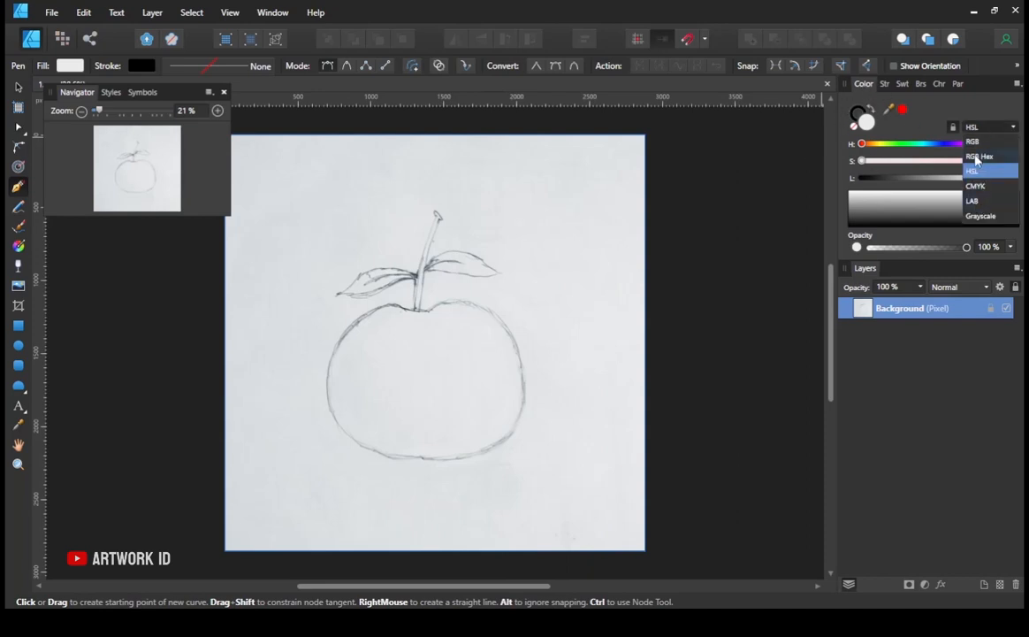
left_click(977, 174)
- Switch the Color panel's display to Wheel and back to Sliders
left_click(1017, 84)
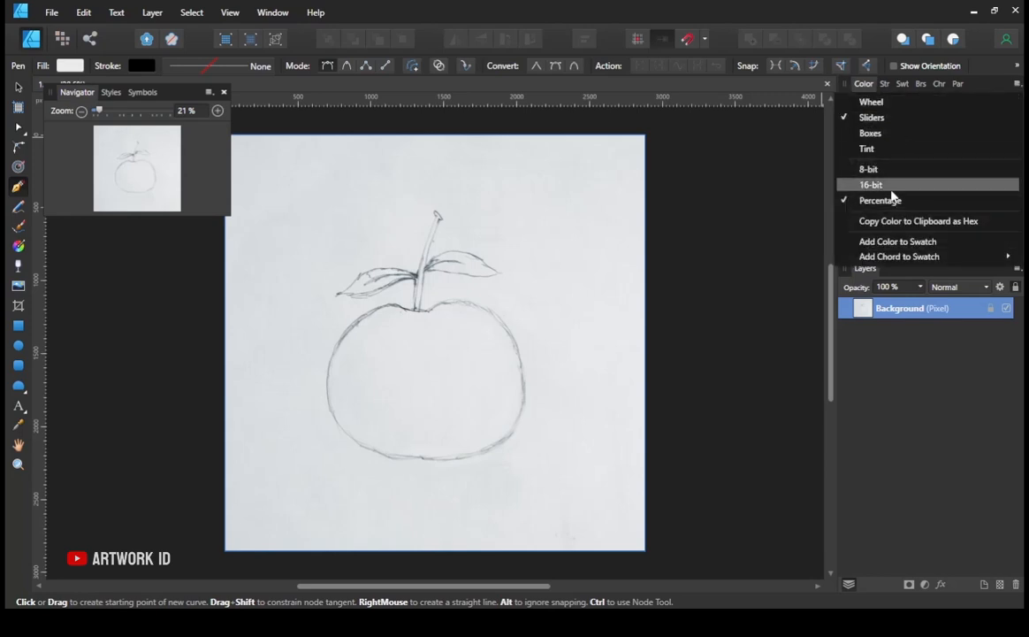
left_click(878, 103)
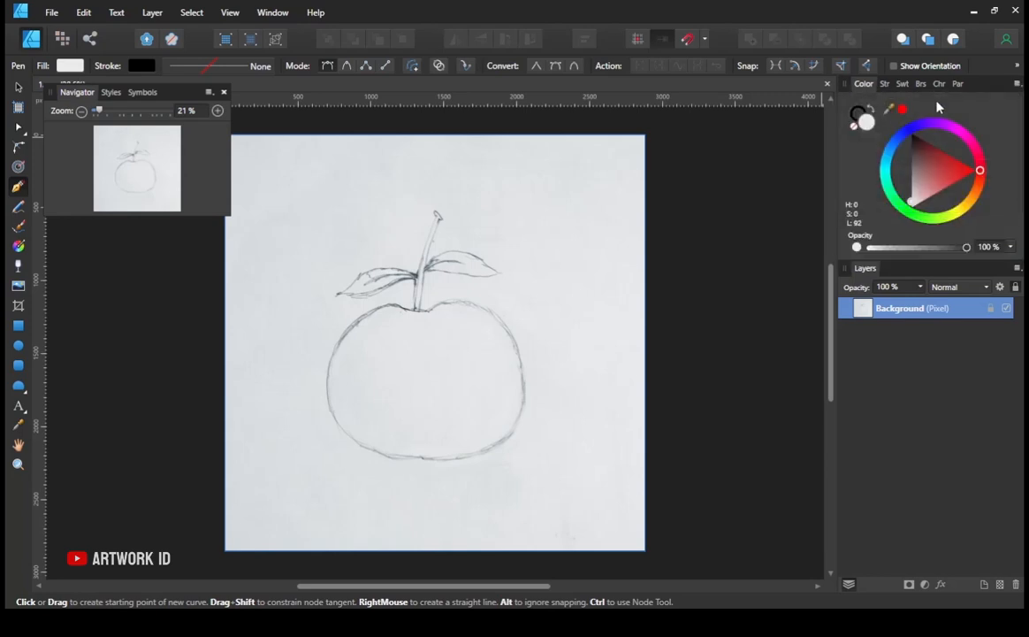
left_click(1018, 85)
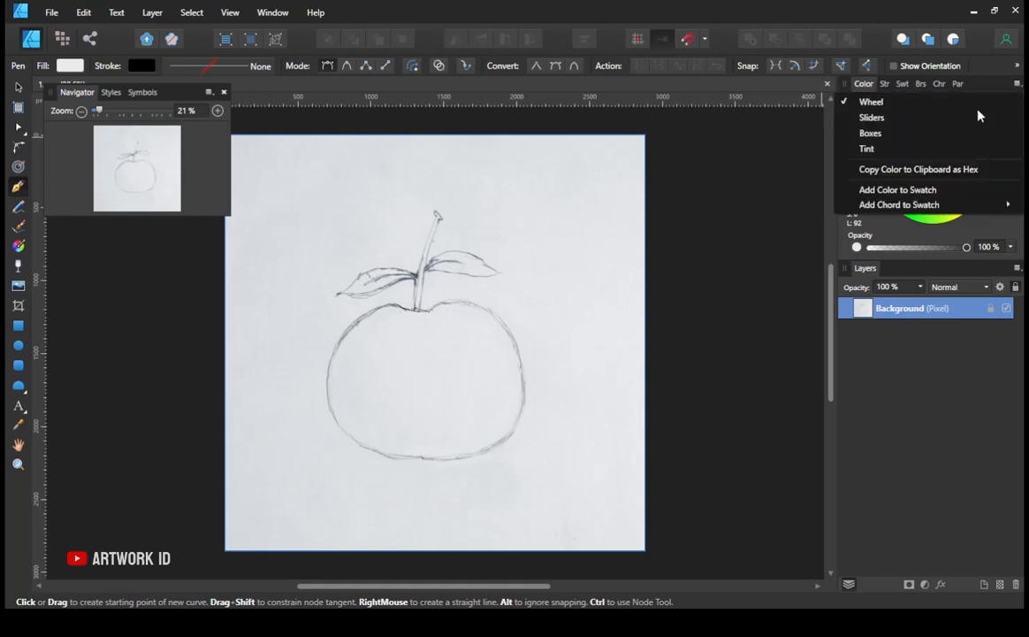
left_click(924, 131)
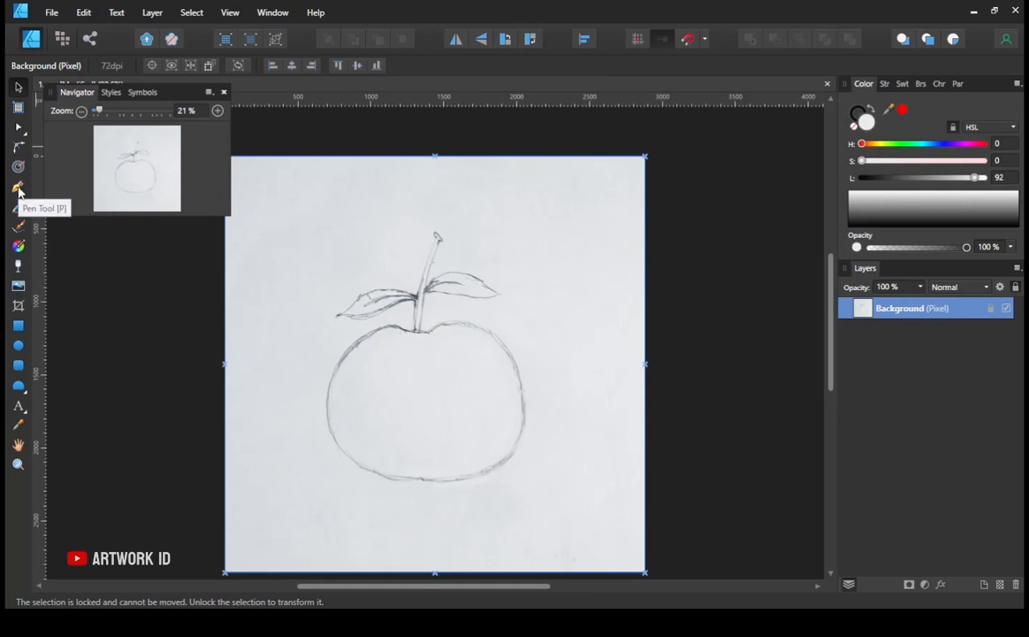
- Set up the Pen tool with no fill and a near-black stroke of H 0, S 6, L 7
left_click(17, 188)
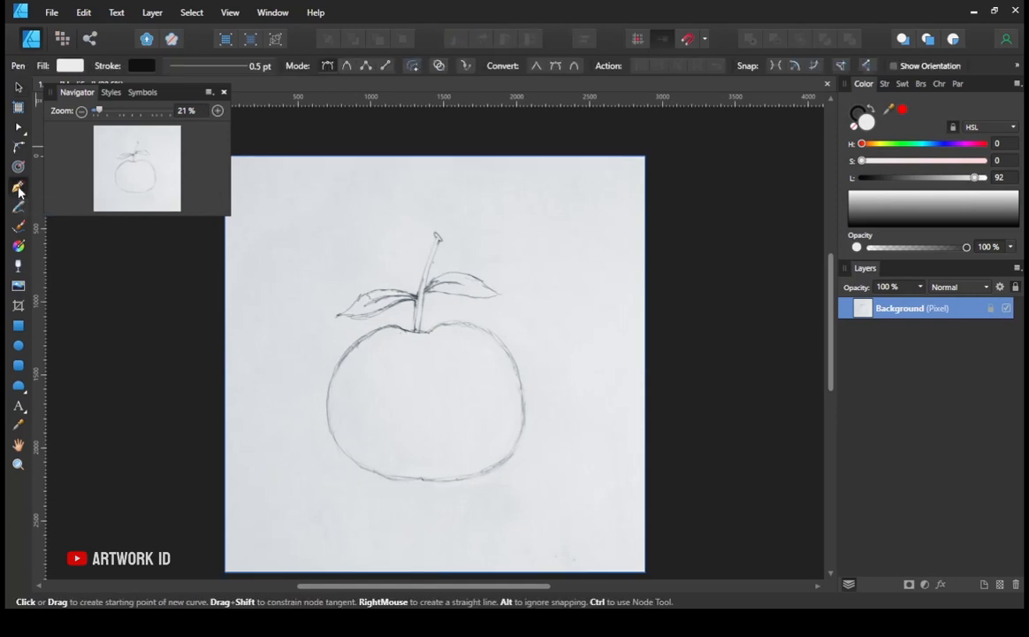
left_click(855, 127)
left_click(855, 116)
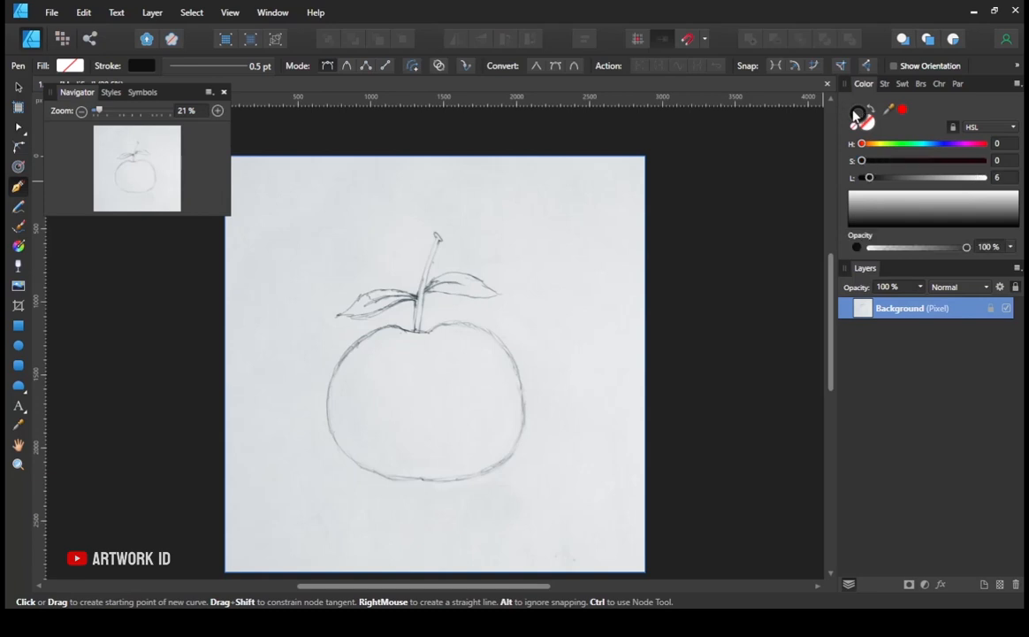
left_click(871, 161)
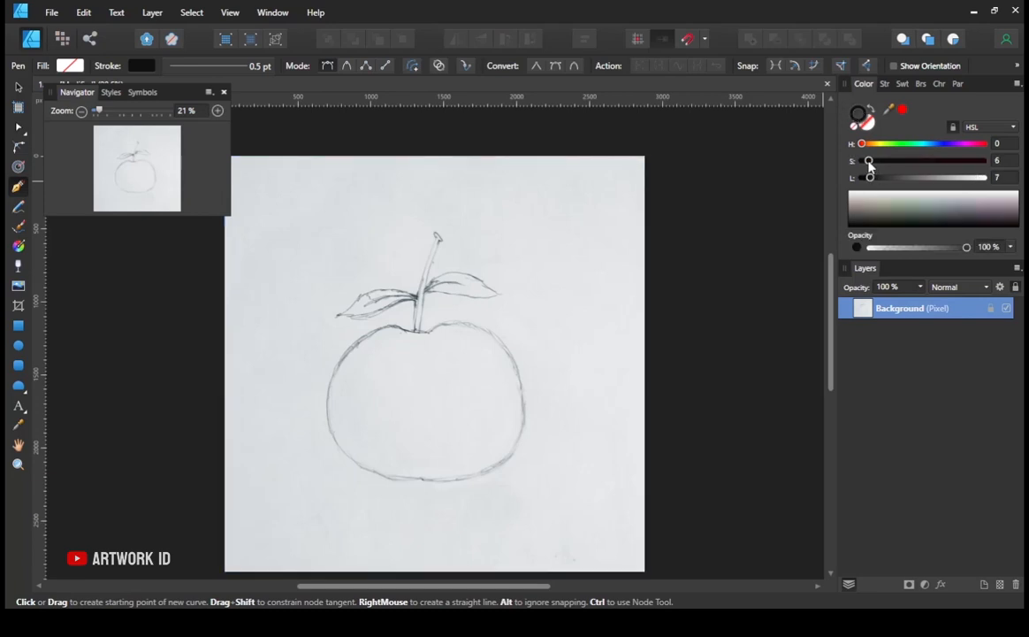
left_click_drag(867, 165, 872, 161)
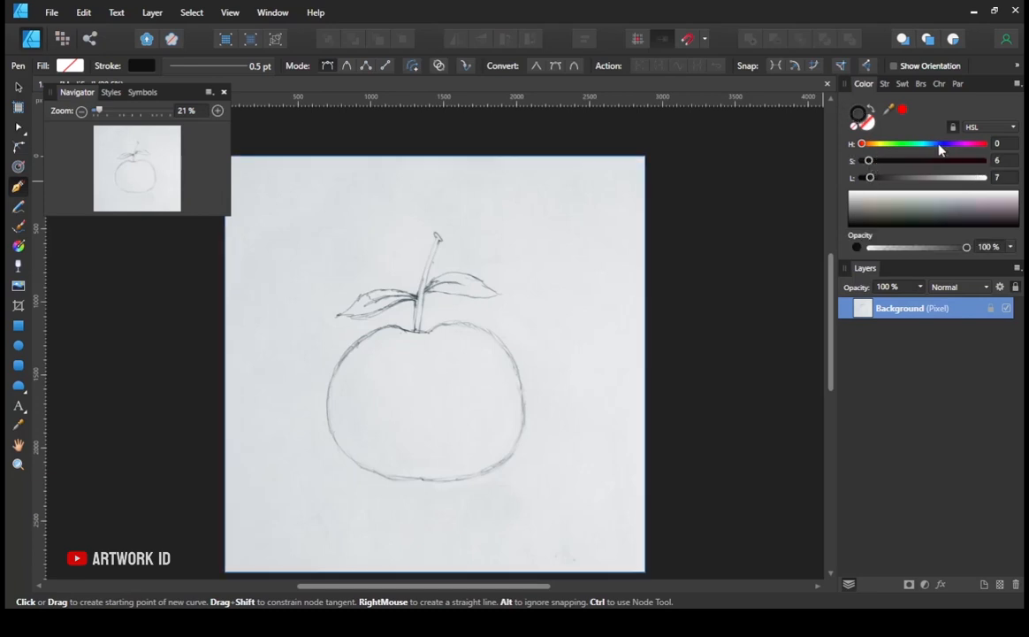
- Start the apple outline with a short segment across the base of the stem and set its stroke width to 29.7 pt
left_click(885, 83)
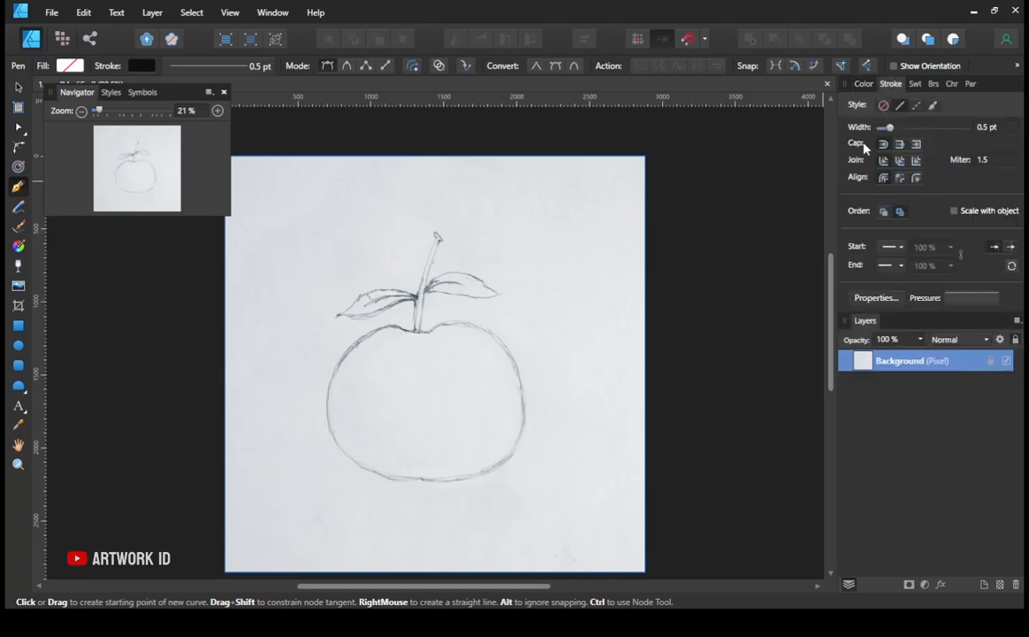
left_click_drag(892, 132, 898, 129)
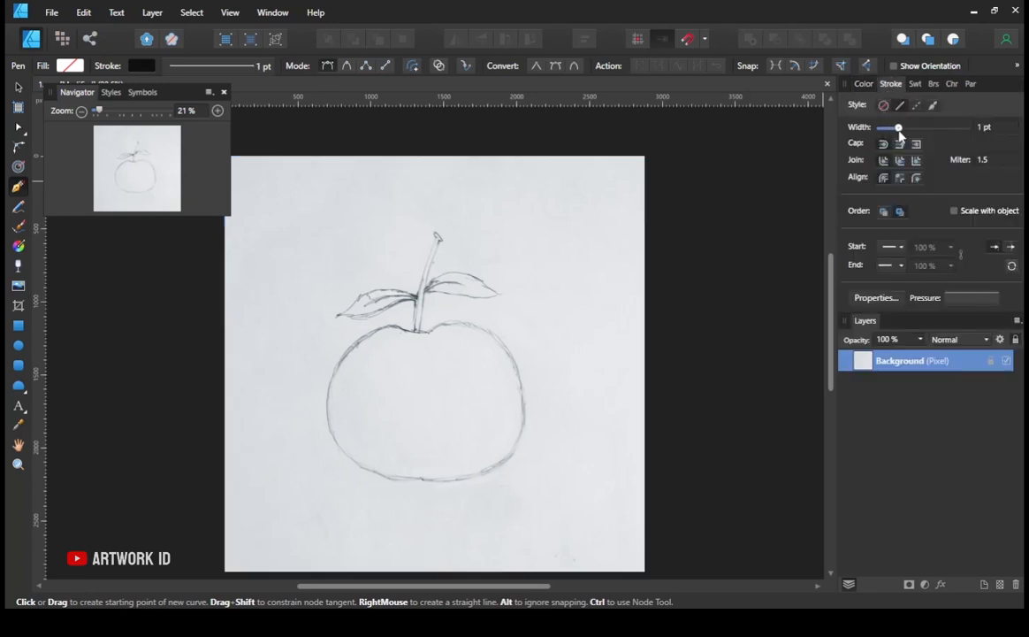
left_click(405, 332)
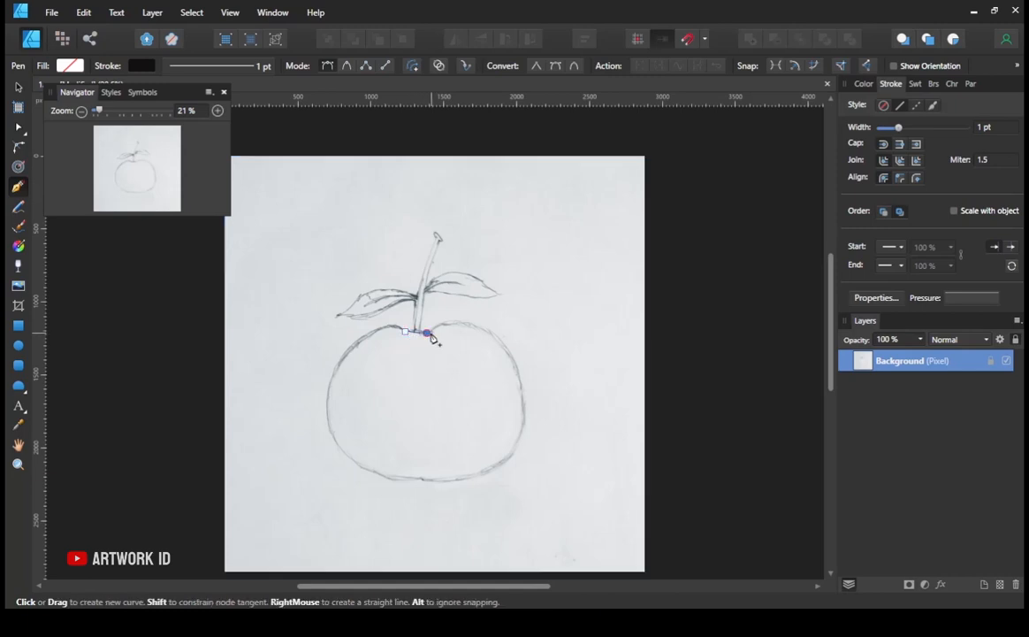
left_click(427, 333)
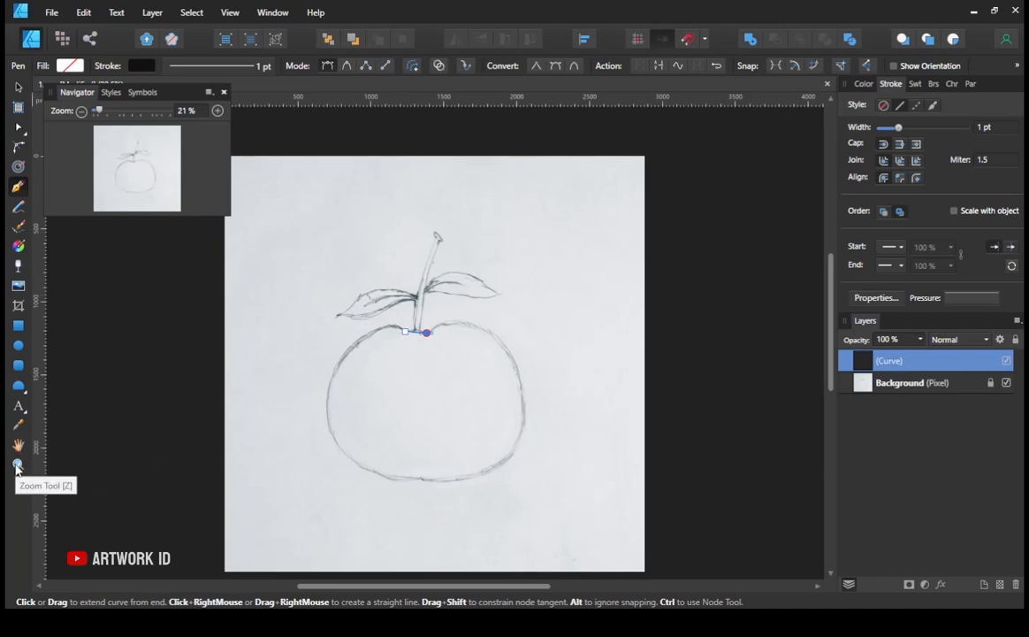
scroll(471, 341, "up", 4)
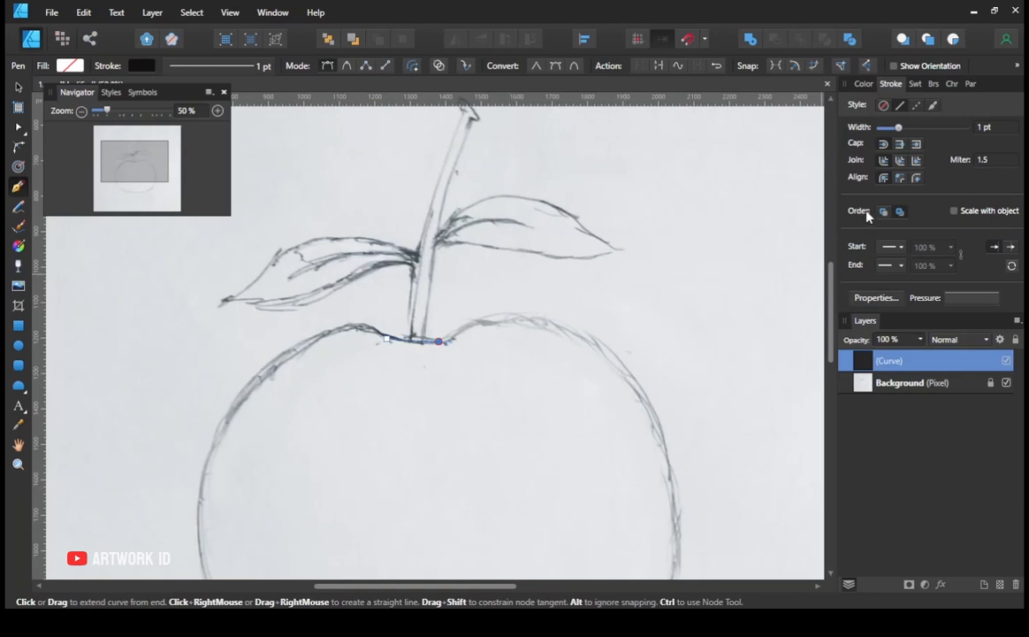
left_click_drag(902, 128, 938, 131)
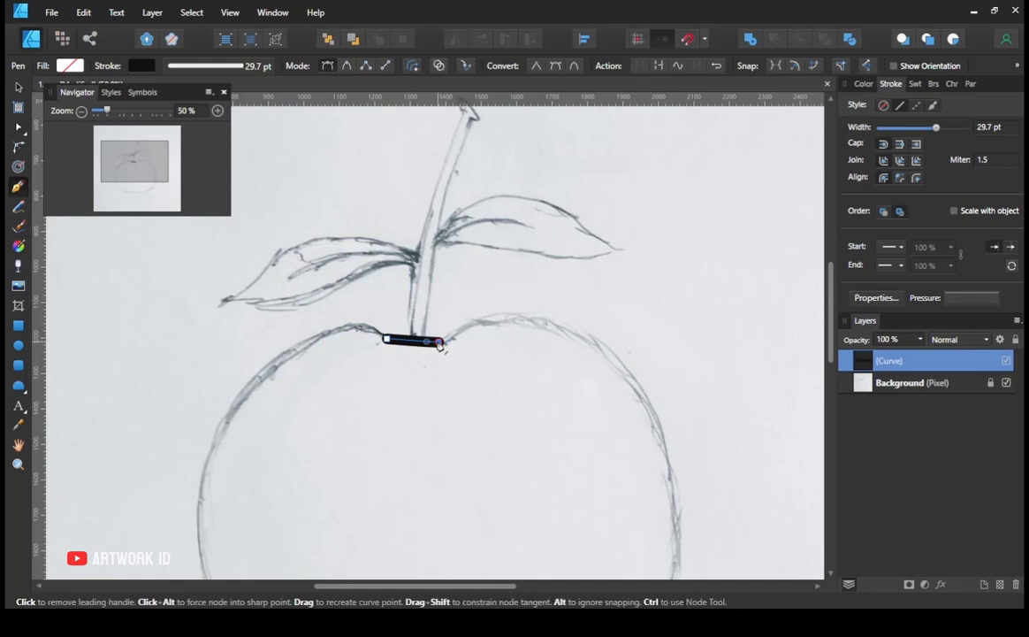
- Trace the sketched apple clockwise with smooth curve nodes and close the outline at its starting node beside the stem
left_click_drag(544, 322, 619, 344)
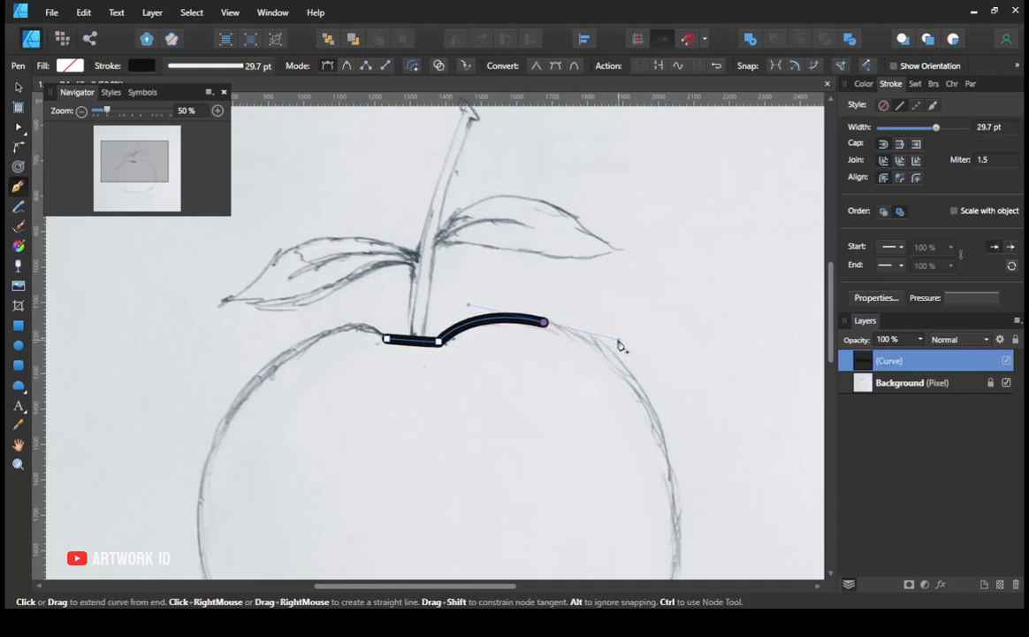
scroll(530, 354, "down", 4)
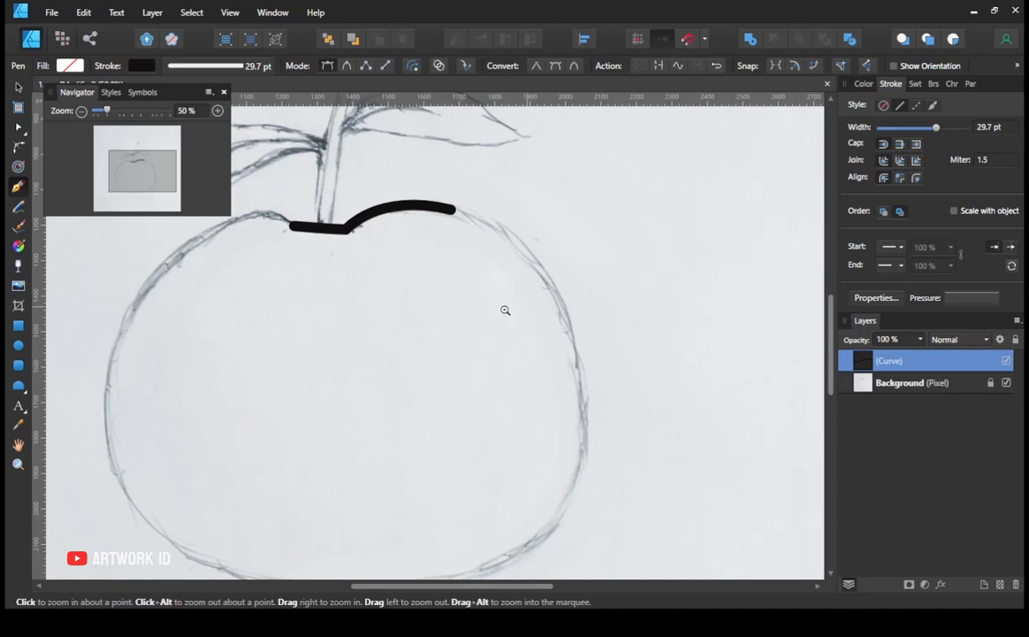
scroll(571, 351, "down", 2)
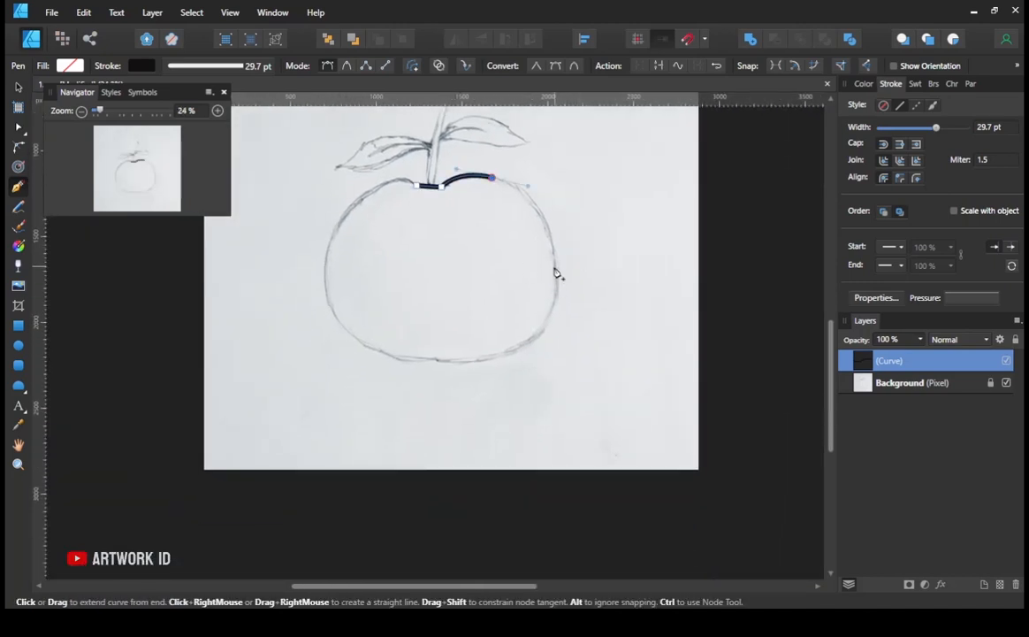
left_click_drag(554, 275, 555, 327)
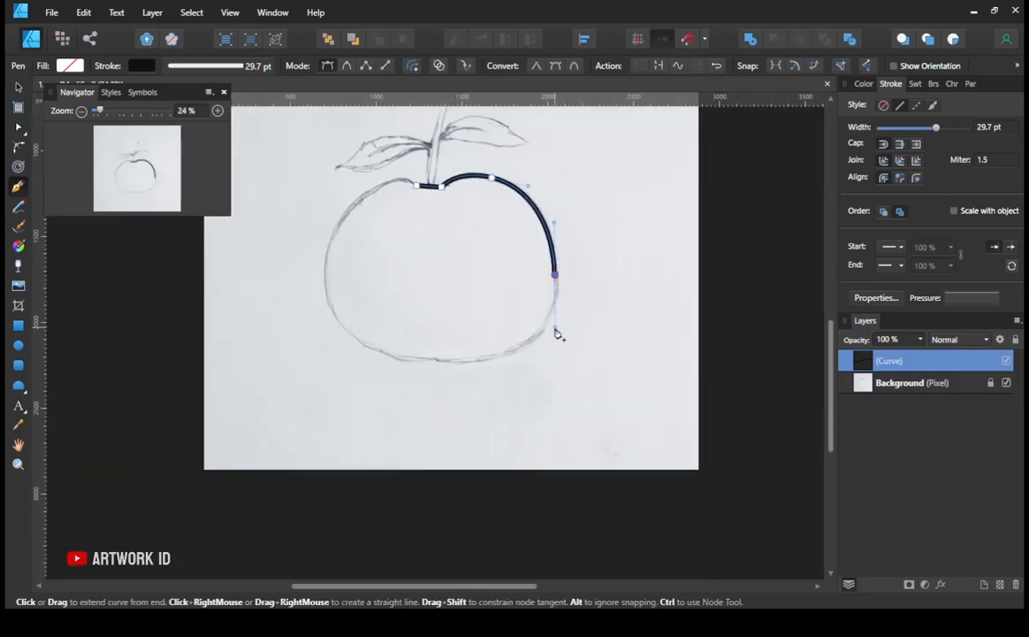
left_click_drag(461, 360, 397, 360)
left_click_drag(327, 286, 315, 216)
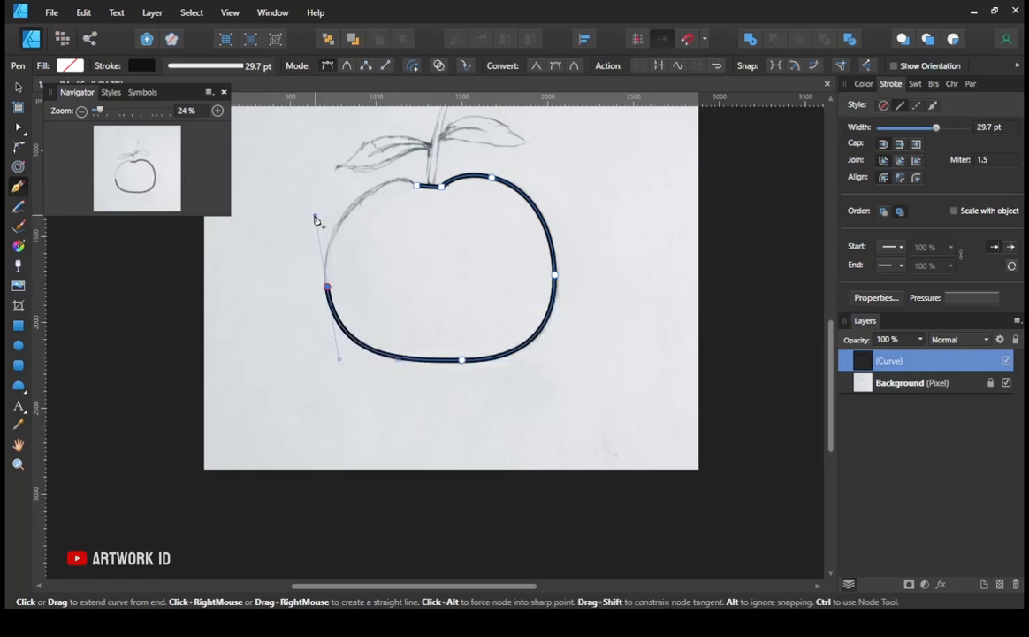
left_click_drag(416, 186, 441, 214)
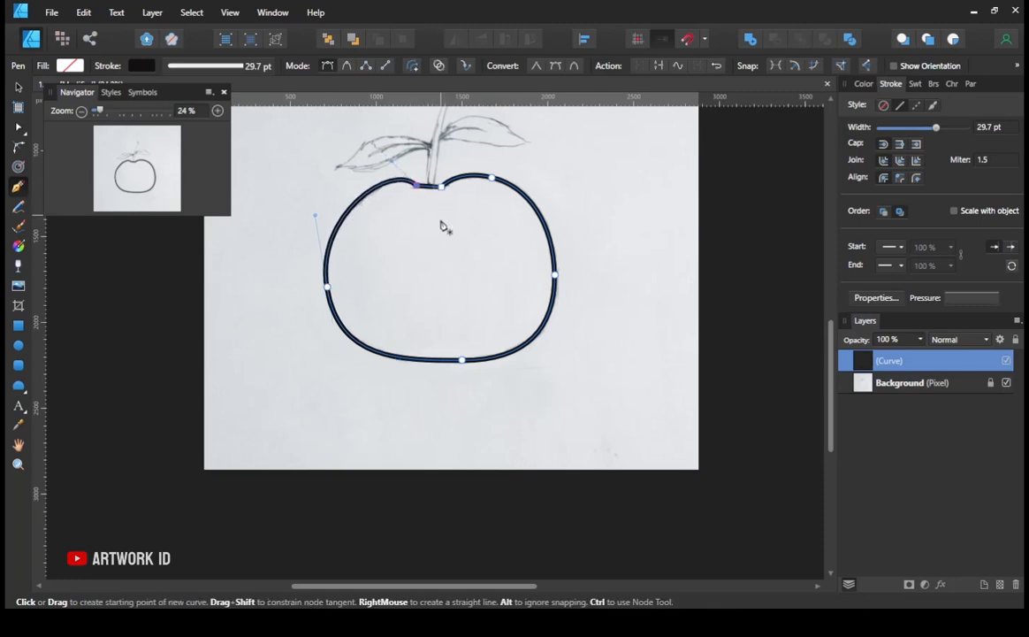
- Turn on insertion behind the selection and trace the stem's left edge from inside the apple up to the stem tip
key("space")
left_click_drag(505, 214, 600, 277)
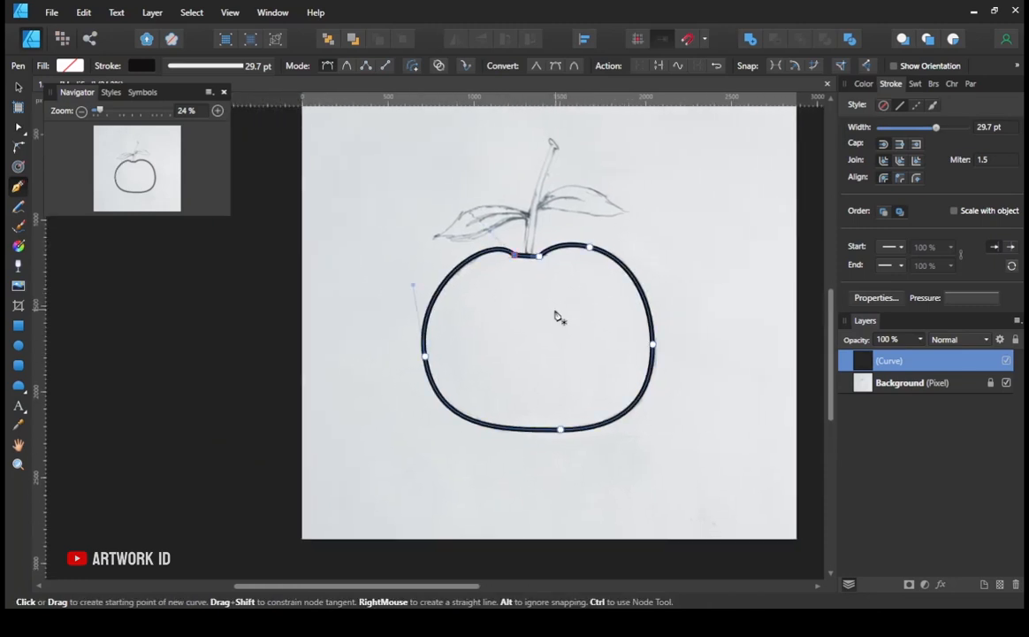
scroll(520, 214, "up", 4)
left_click(864, 85)
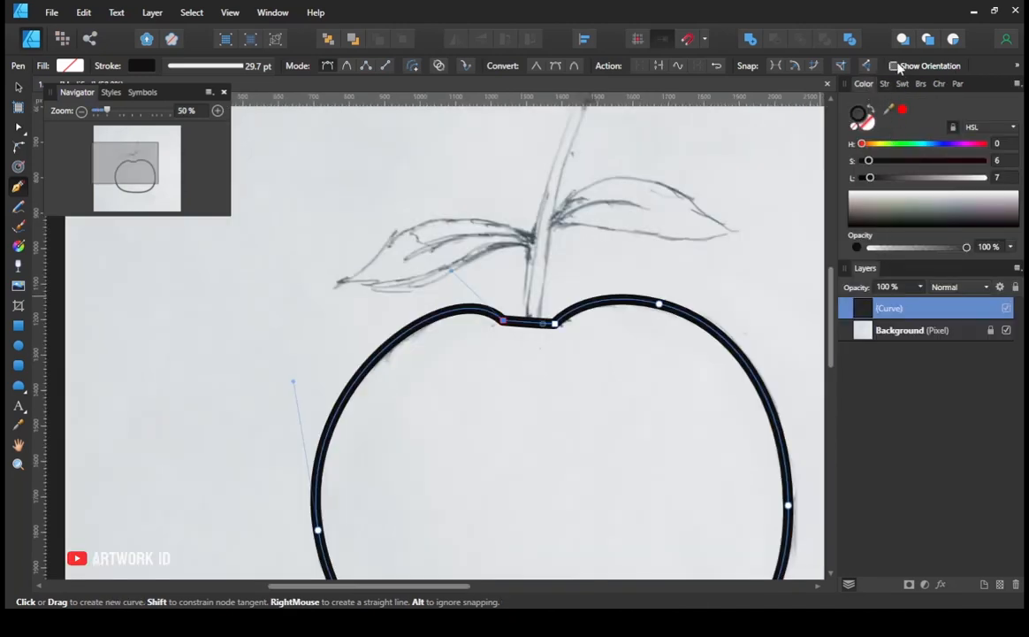
left_click(885, 84)
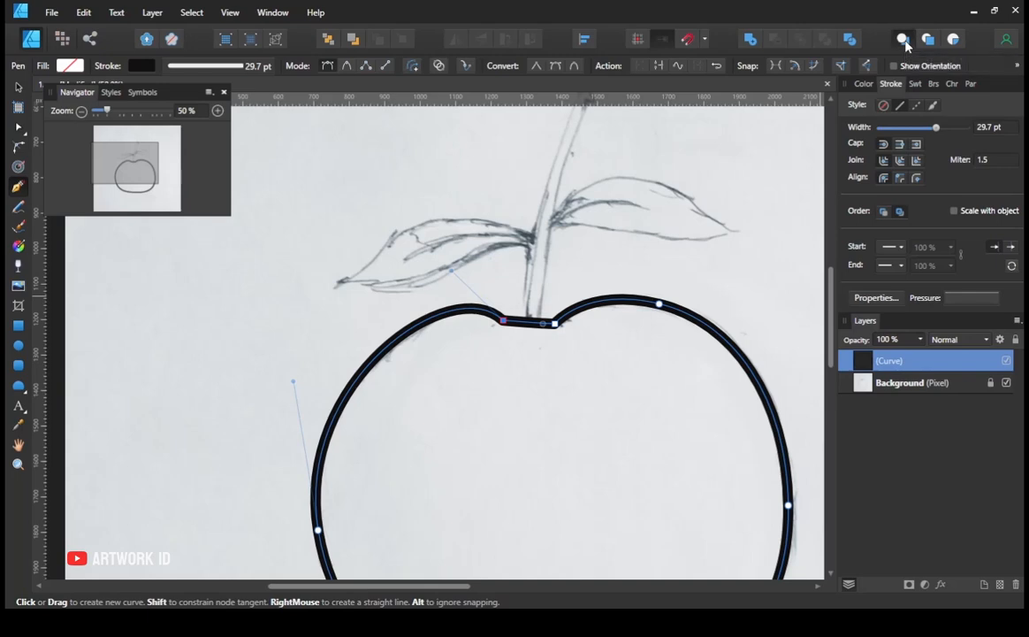
left_click(527, 346)
left_click_drag(550, 251, 544, 351)
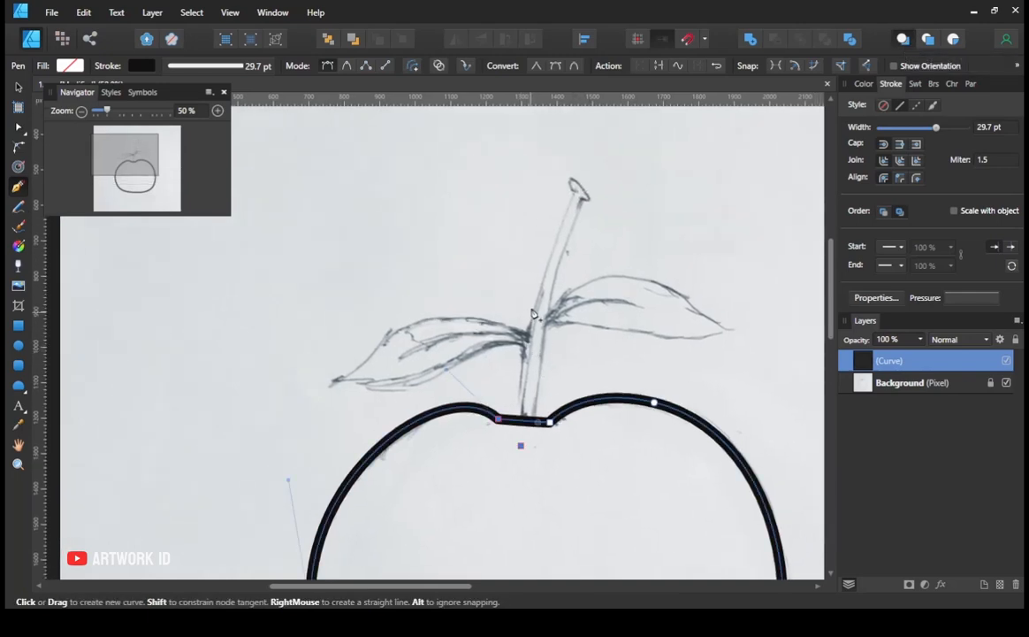
left_click_drag(546, 276, 573, 203)
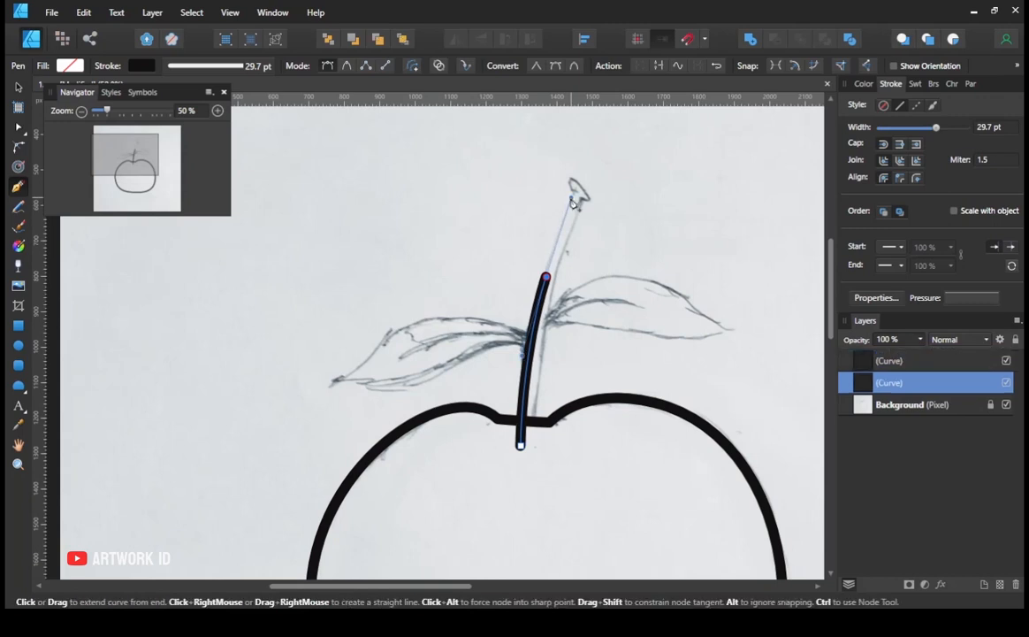
left_click(573, 189)
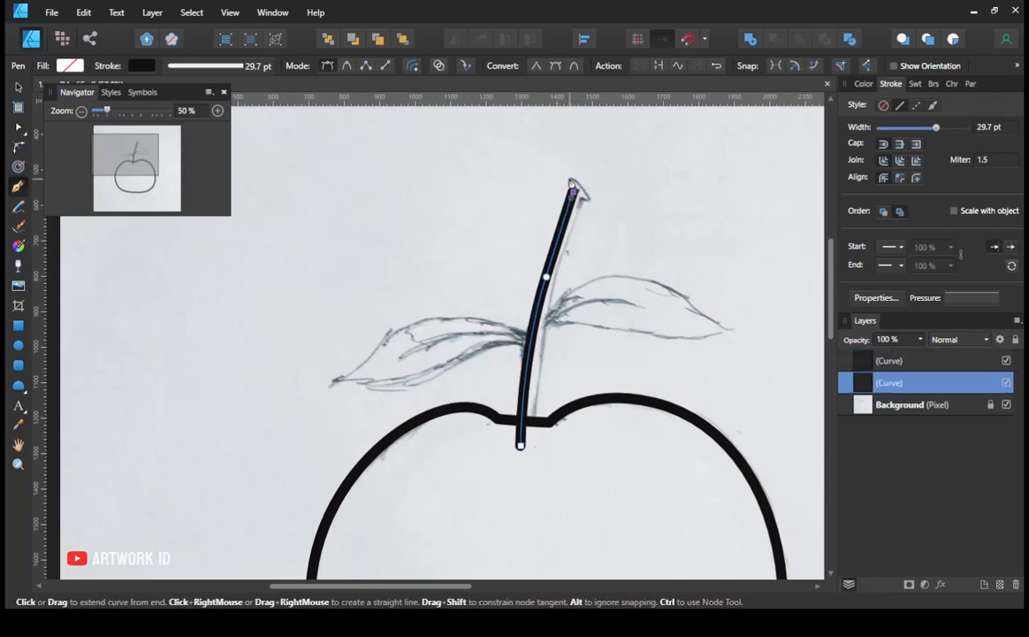
- Set the stem's stroke width to 13.1 pt and trace its cap and right edge down to a closed outline inside the apple
left_click_drag(936, 127, 920, 131)
left_click_drag(558, 179, 659, 194)
left_click(610, 246)
left_click(591, 241)
left_click_drag(590, 242, 519, 380)
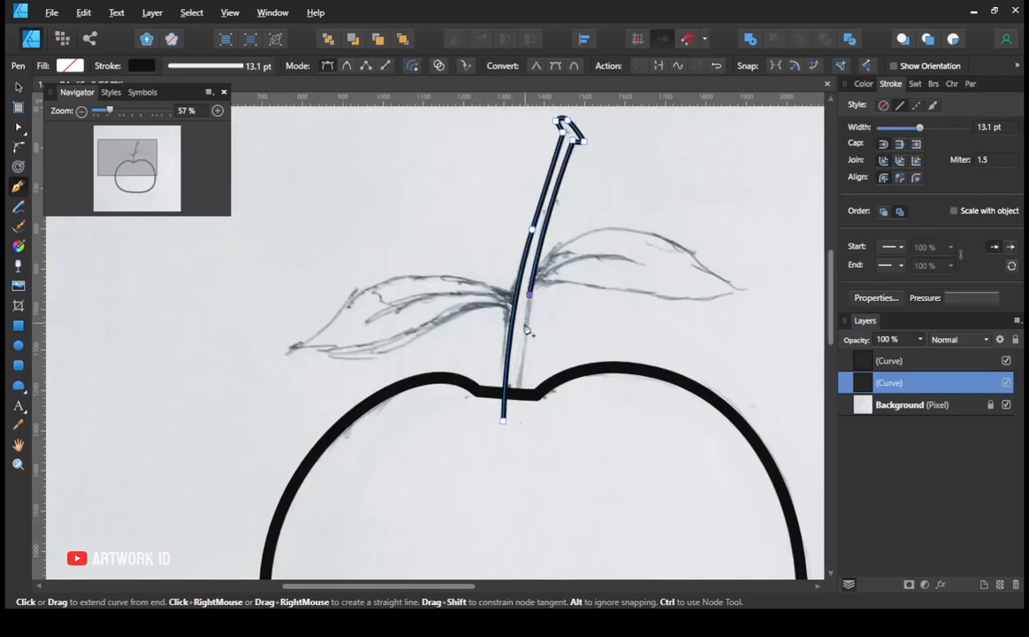
left_click(522, 420)
left_click(505, 421)
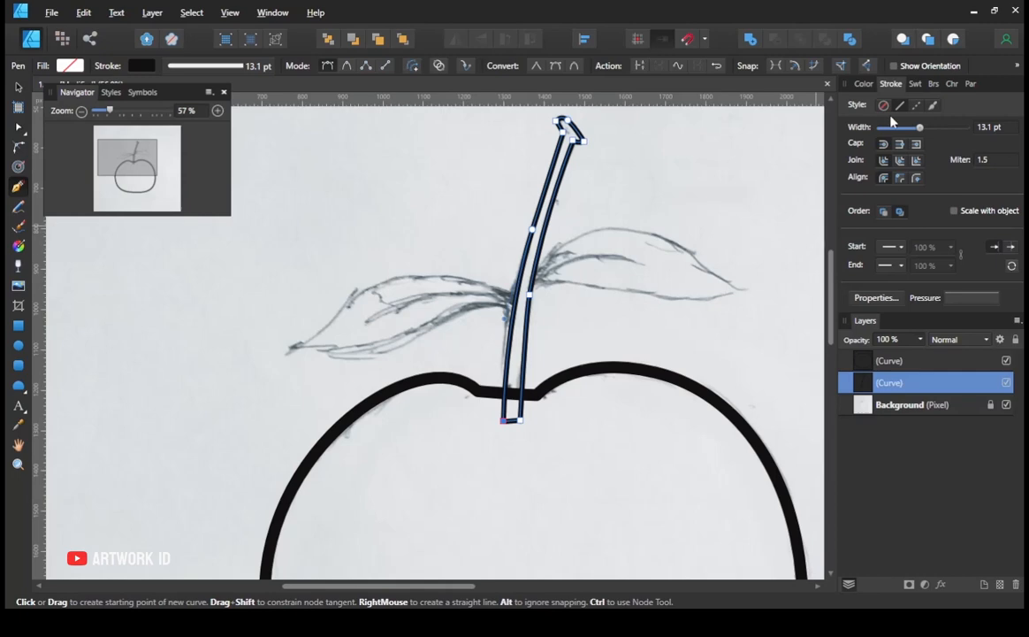
- Trace the right leaf as a closed curve behind the stem, redoing the upper edge with an extra node before the tip
left_click(903, 41)
left_click(527, 286)
left_click_drag(604, 227, 661, 231)
left_click_drag(746, 288, 772, 297)
key("ctrl+z")
key("ctrl+z")
left_click_drag(695, 259, 714, 274)
left_click_drag(746, 288, 763, 290)
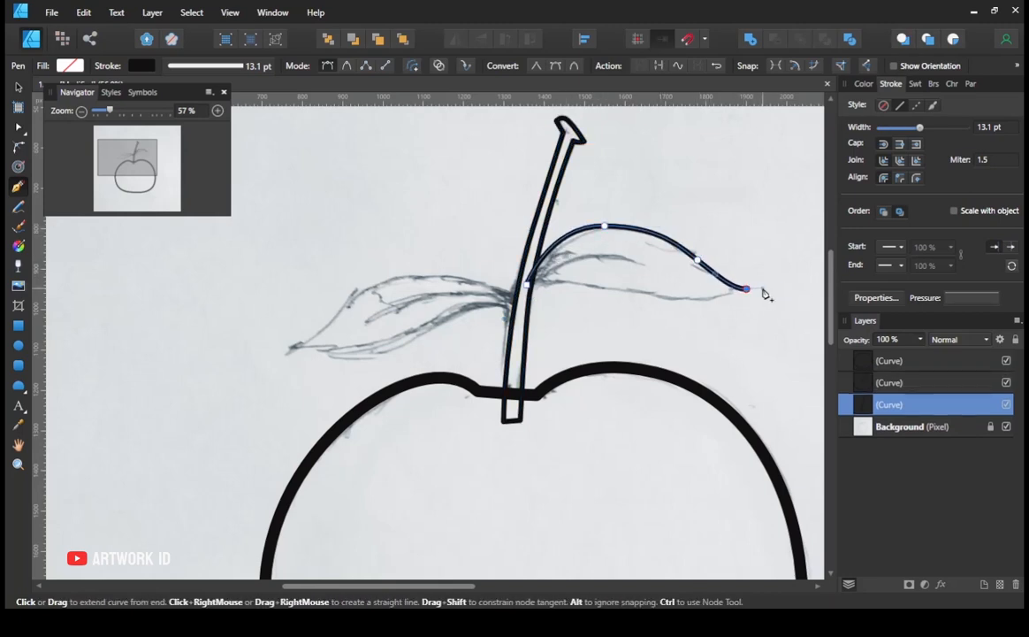
left_click_drag(635, 290, 575, 274)
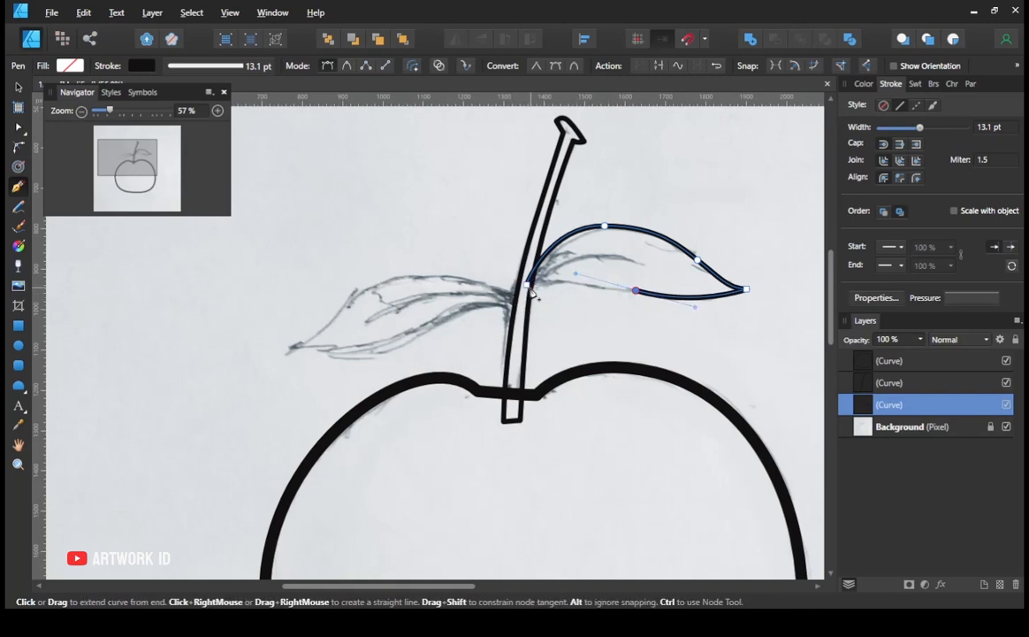
left_click(527, 285)
- Trace the left leaf as a closed curve behind the stem, with a sharp node at its tip, and save the document
left_click_drag(427, 275, 372, 277)
left_click_drag(283, 349, 205, 397)
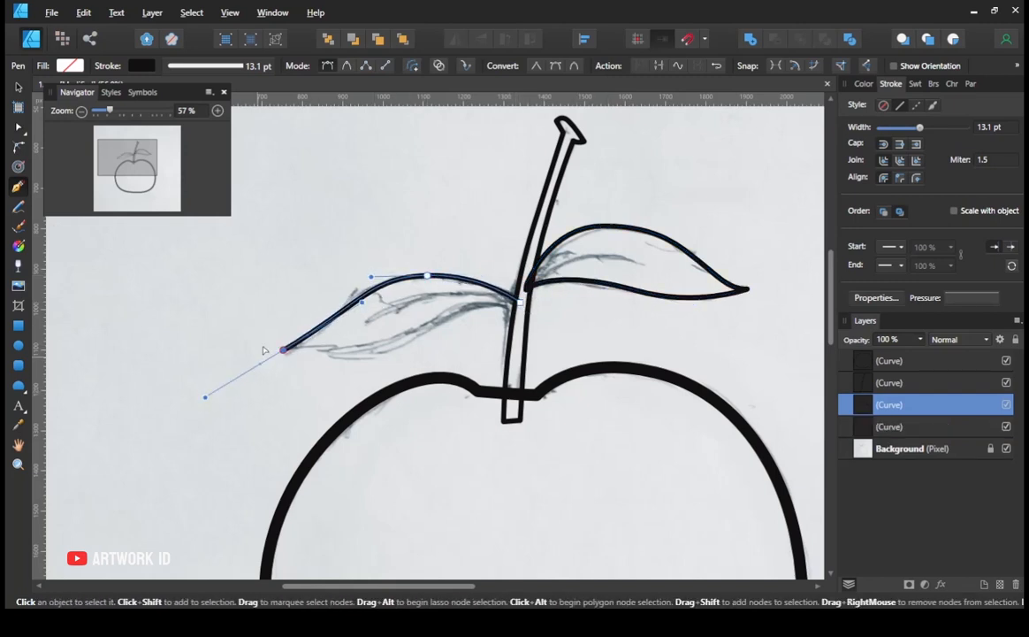
left_click(283, 349)
left_click_drag(406, 338, 453, 312)
left_click_drag(516, 312, 523, 341)
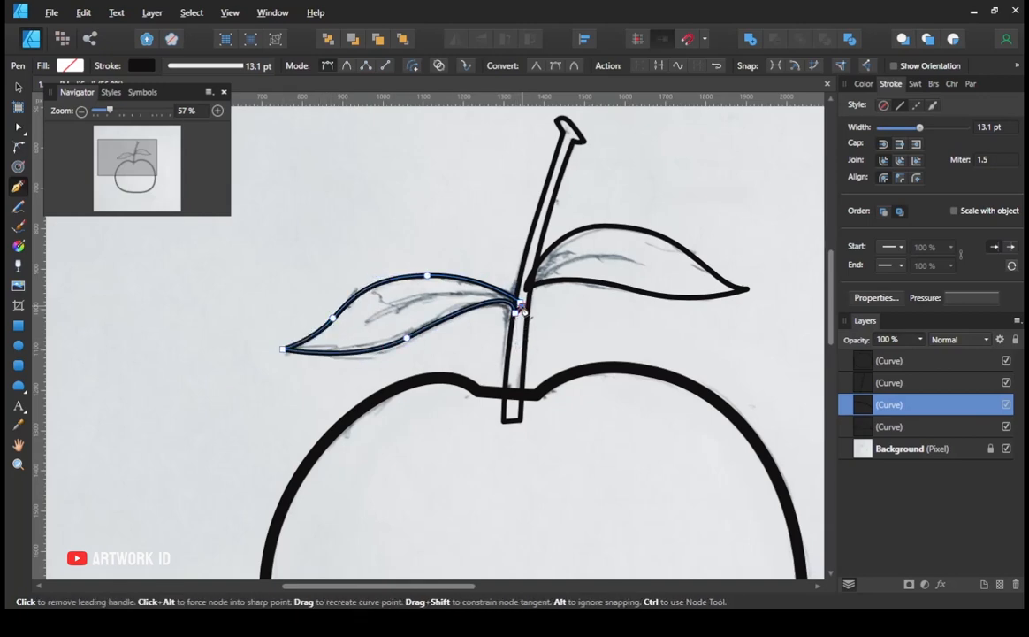
key("ctrl+s")
left_click(509, 322)
key("Escape")
- Draw the left leaf's central vein from the stem outward as an open curve with a 16 pt stroke
left_click(520, 308)
left_click_drag(374, 315, 288, 370)
left_click_drag(920, 128, 923, 131)
key("space")
mouse_move(395, 319)
left_mouse_down()
mouse_move(435, 320)
mouse_move(326, 291)
mouse_move(484, 386)
left_mouse_up()
left_click(294, 352)
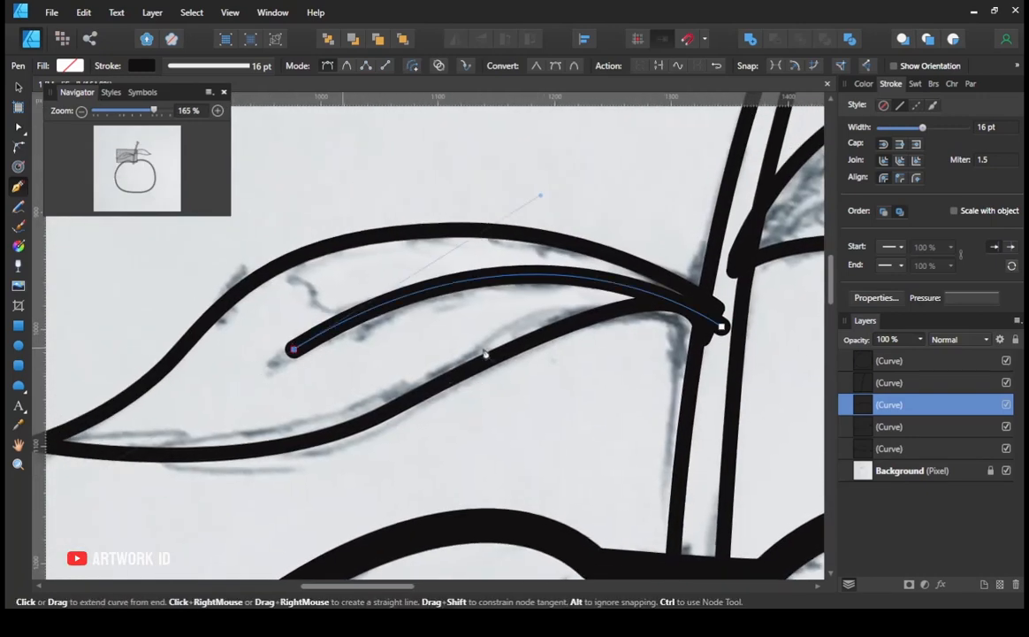
- Taper the vein's pressure profile toward its outer tip, keeping full width at the stem, and nest it inside the left leaf curve
left_click(969, 297)
left_click(937, 316)
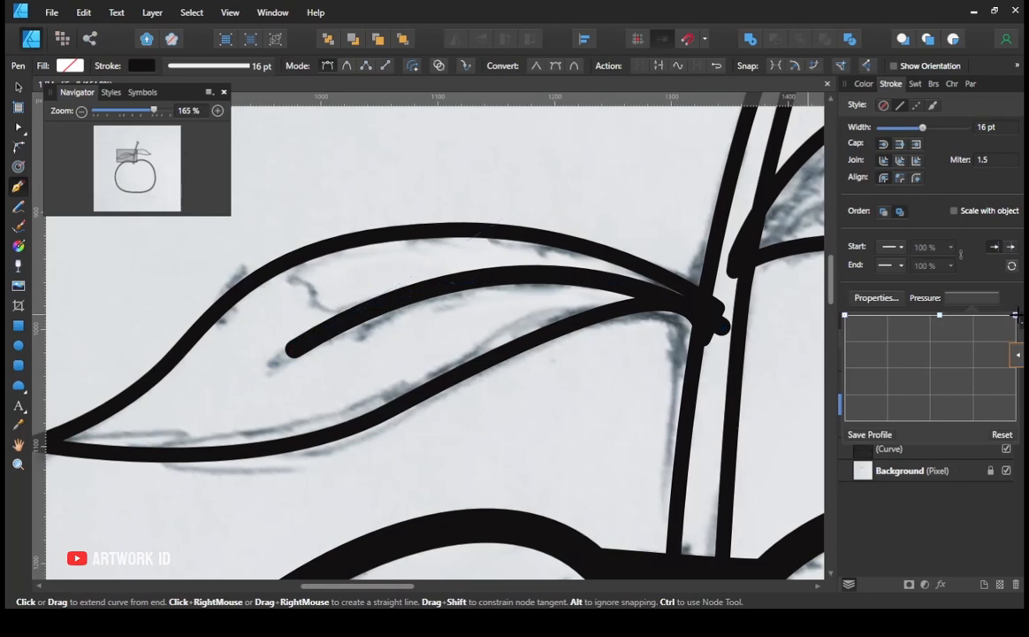
left_click_drag(1016, 316, 1016, 396)
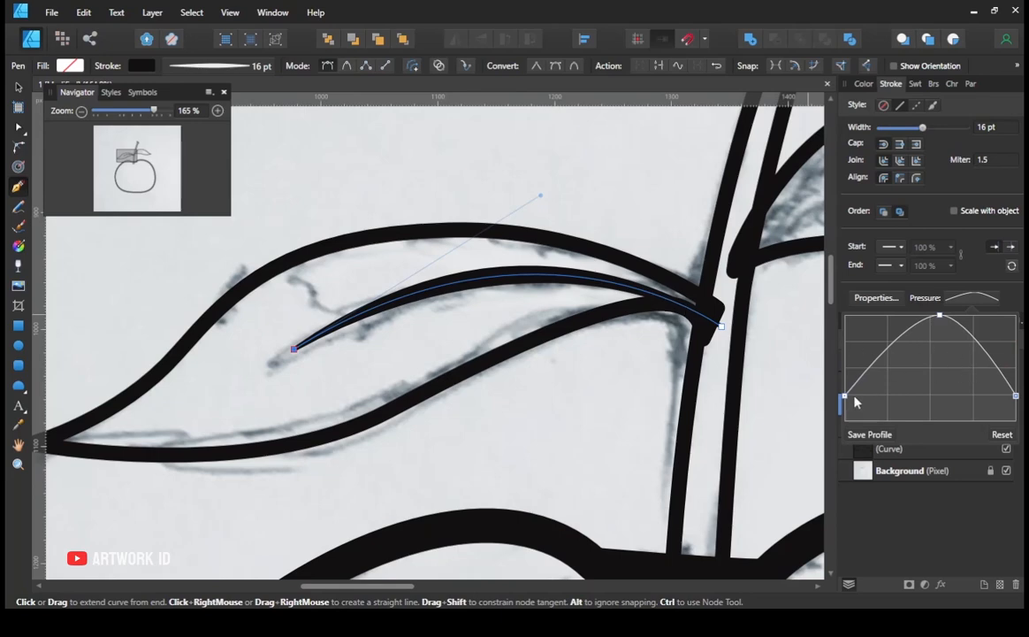
left_click_drag(842, 397, 841, 307)
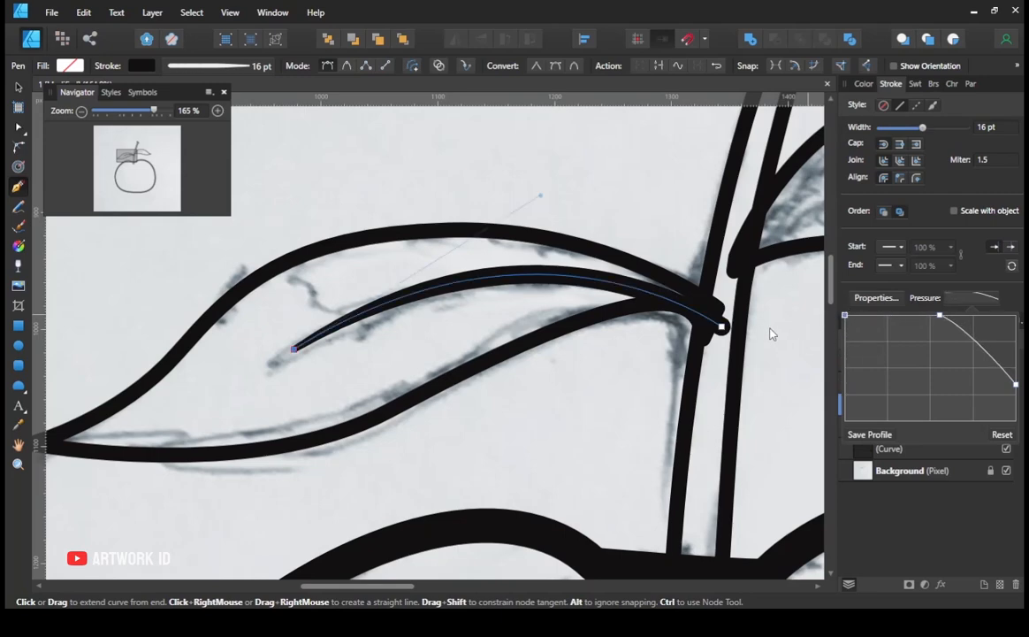
left_click(863, 84)
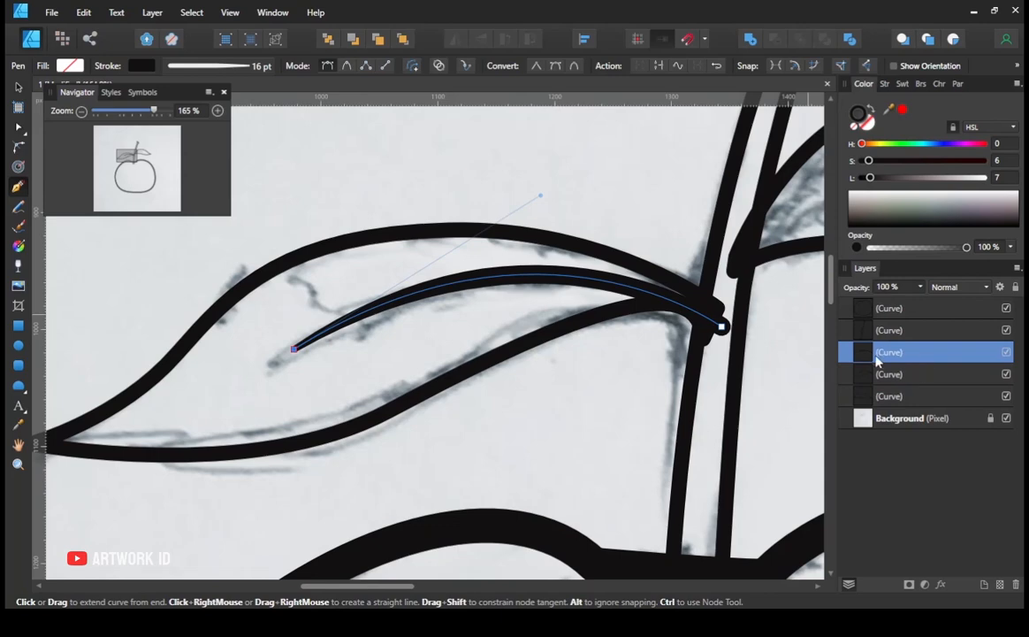
mouse_move(891, 379)
left_mouse_down()
mouse_move(898, 387)
mouse_move(893, 375)
left_mouse_up()
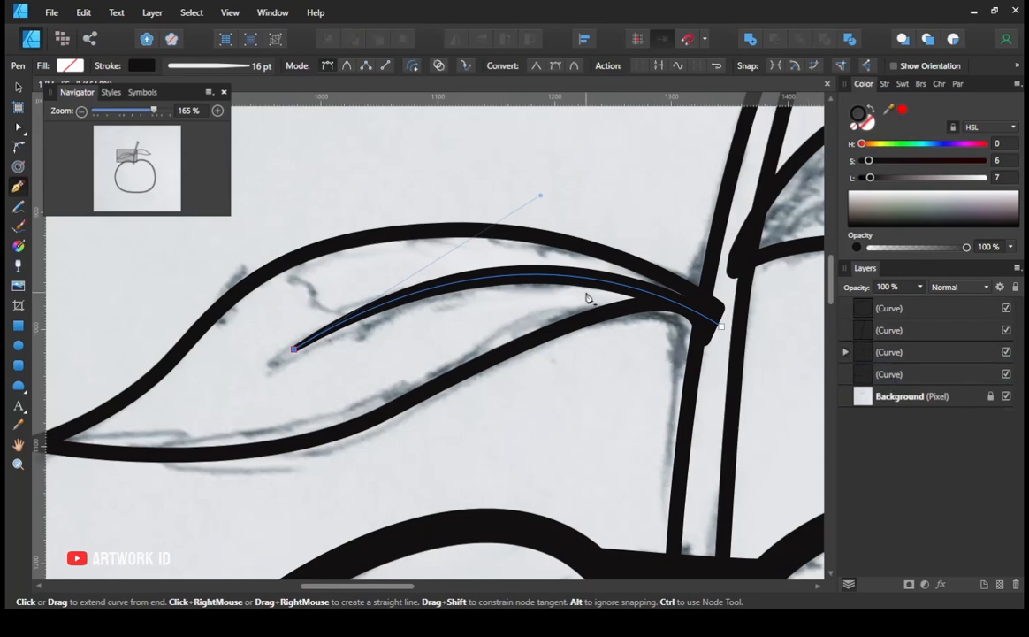
- Draw the right leaf's central vein inside the leaf curve with insertion inside the selection, reusing the left vein's tapered 16 pt stroke
left_click_drag(587, 296, 371, 324)
left_click(891, 376)
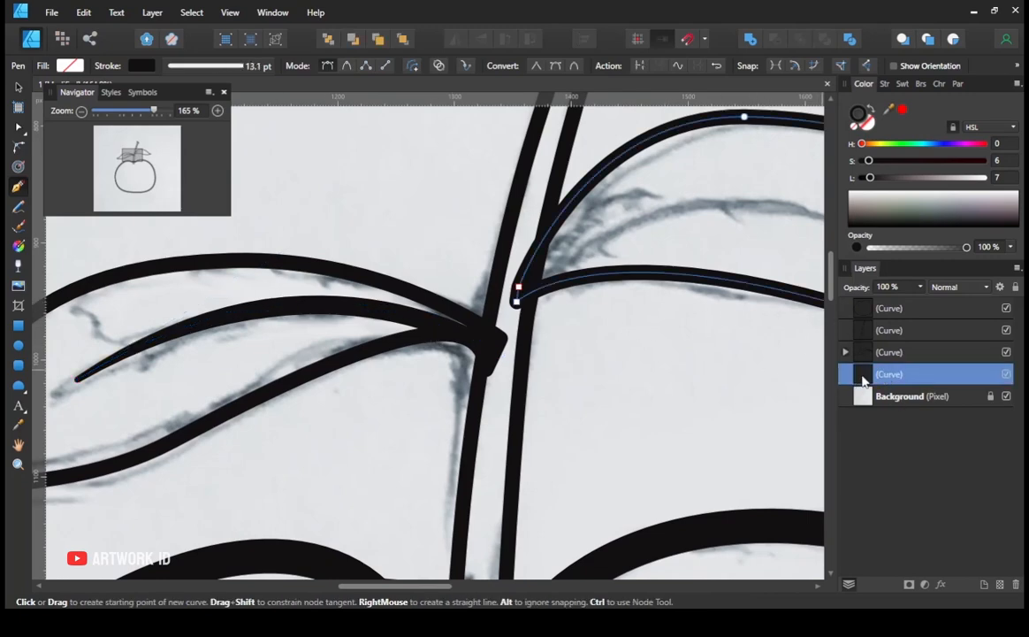
left_click(845, 353)
mouse_move(860, 362)
left_mouse_down()
mouse_move(862, 351)
mouse_move(863, 365)
mouse_move(880, 356)
mouse_move(873, 377)
left_mouse_up()
left_click(866, 369)
left_click(863, 398)
left_click_drag(694, 257, 500, 354)
left_click(956, 40)
left_click(312, 403)
left_click_drag(660, 330, 741, 414)
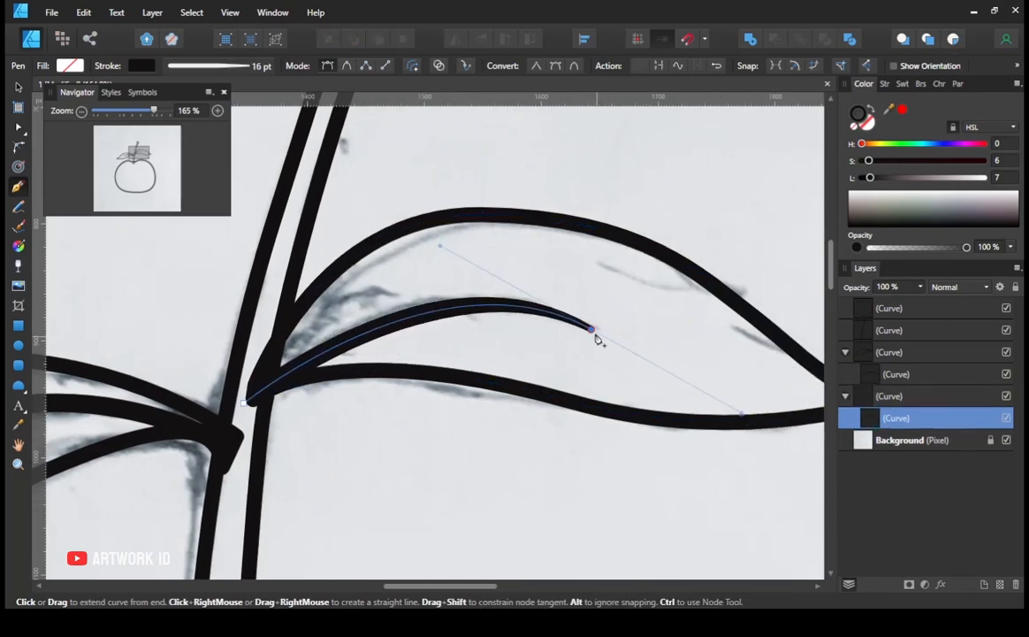
- Fill the right leaf with green at HSL 107, 54, 57
left_click(862, 405)
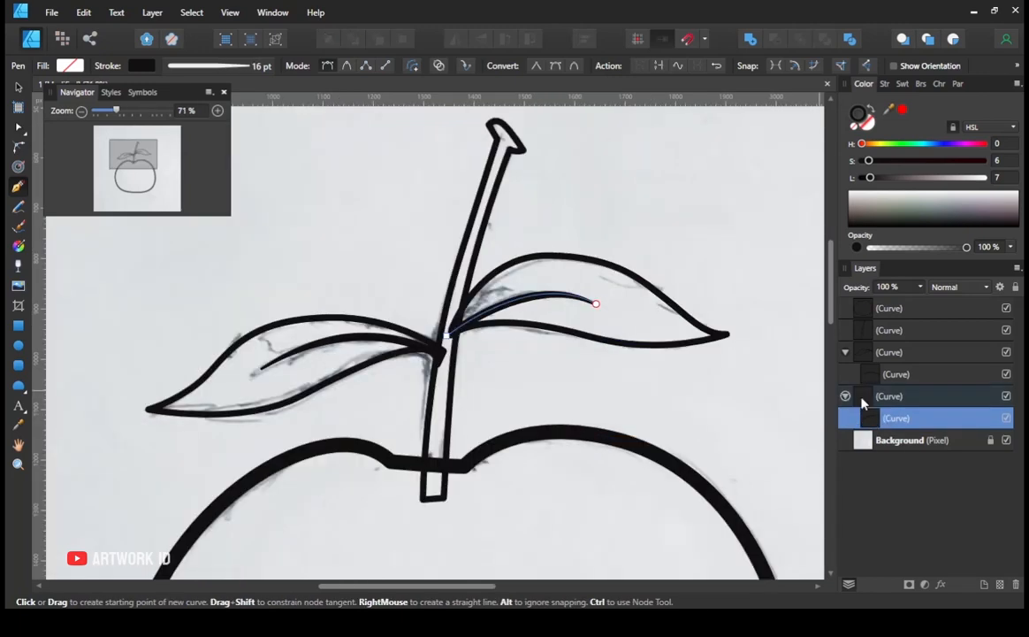
left_click(863, 403)
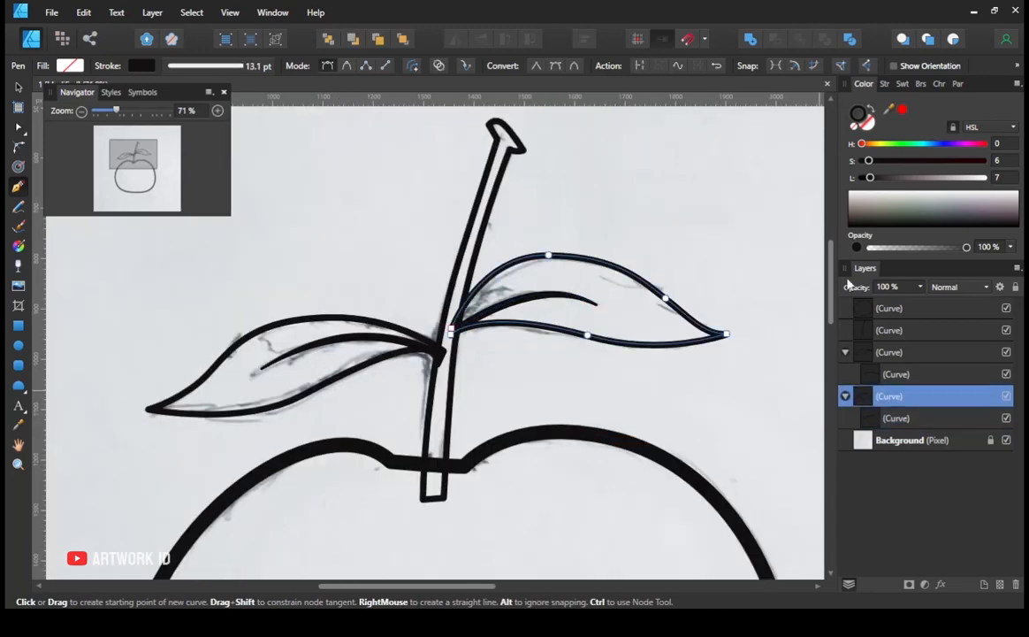
left_click(900, 145)
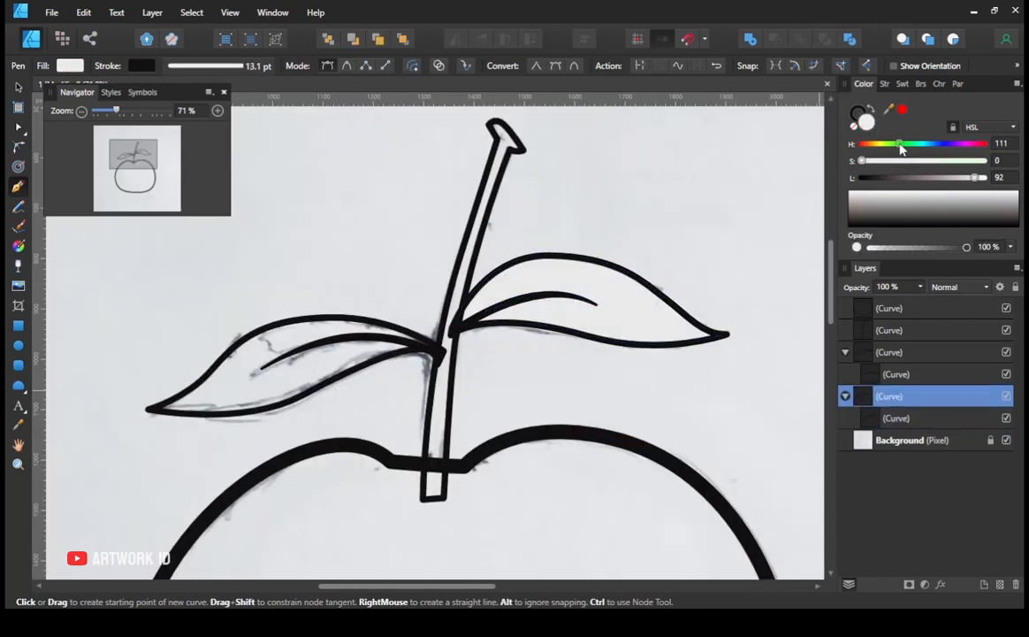
left_click(947, 160)
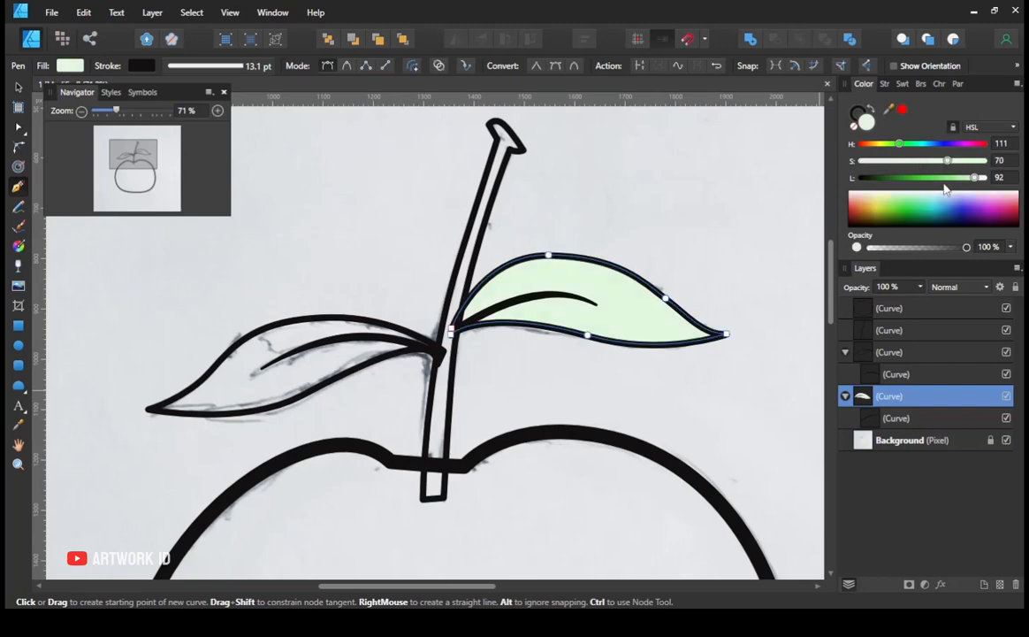
left_click(935, 178)
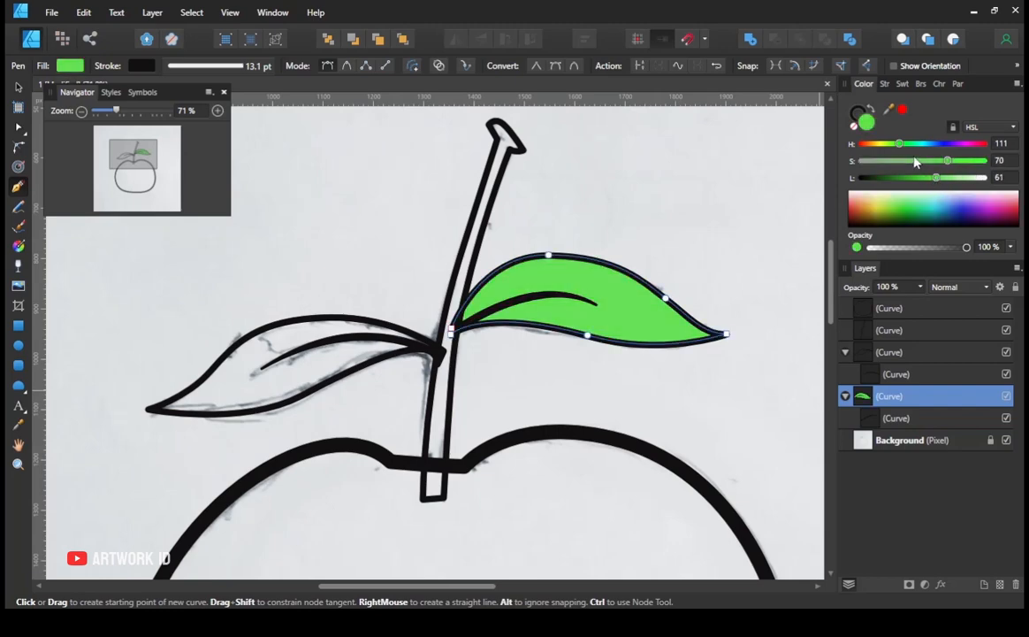
left_click(927, 161)
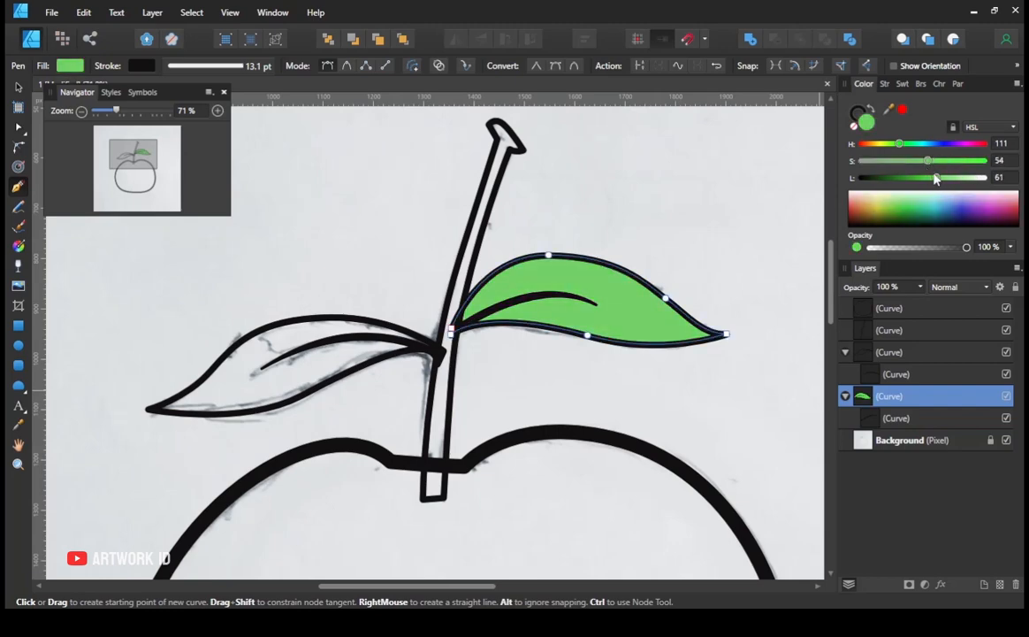
left_click_drag(936, 178, 933, 179)
left_click_drag(901, 146, 898, 147)
- Fill the left leaf with the green sampled from the right leaf
scroll(662, 296, "down", 1)
left_click(343, 379, "ctrl")
left_click(18, 423)
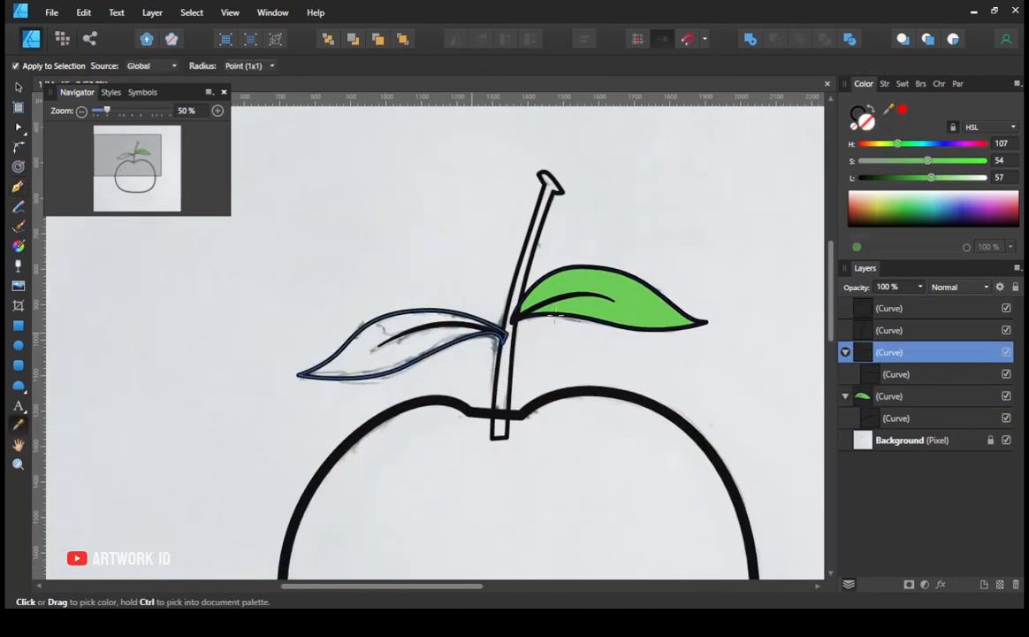
left_click(654, 311)
left_click(18, 186)
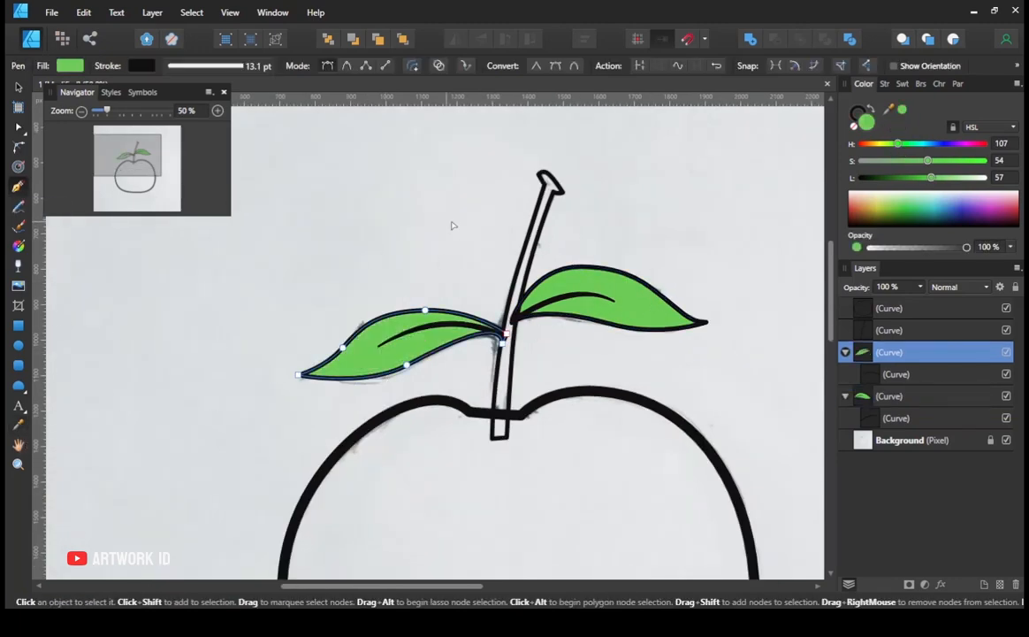
- Fill the stem with a muted brown at HSL 10, 21, 47
left_click(517, 270, "ctrl")
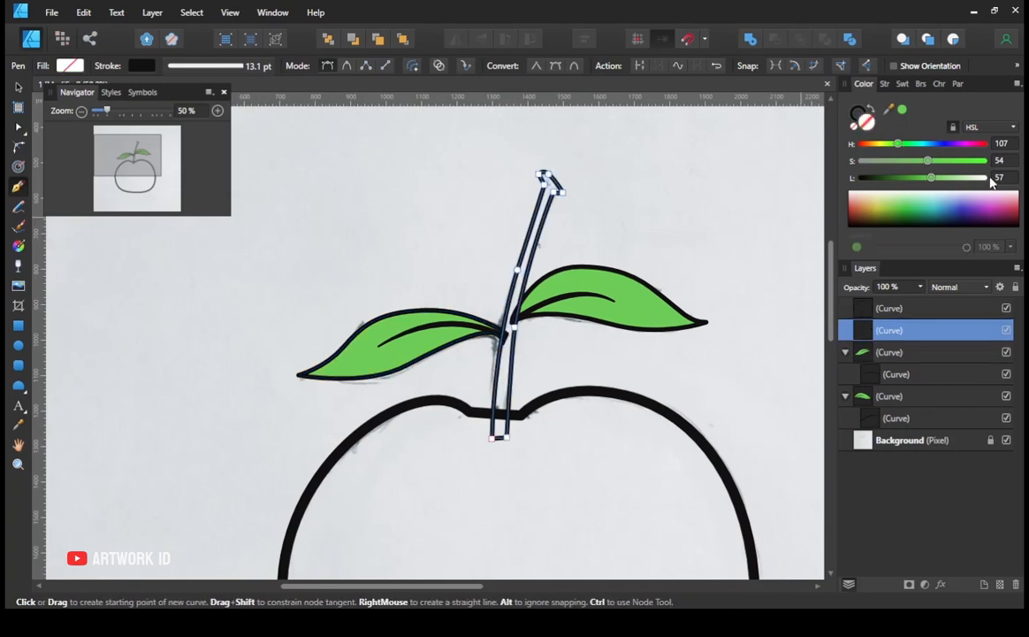
left_click(866, 144)
left_click(909, 162)
left_click(921, 179)
left_click_drag(921, 179, 887, 161)
- Fill the apple body with orange at HSL 19, 85, 58
left_click_drag(676, 288, 302, 283)
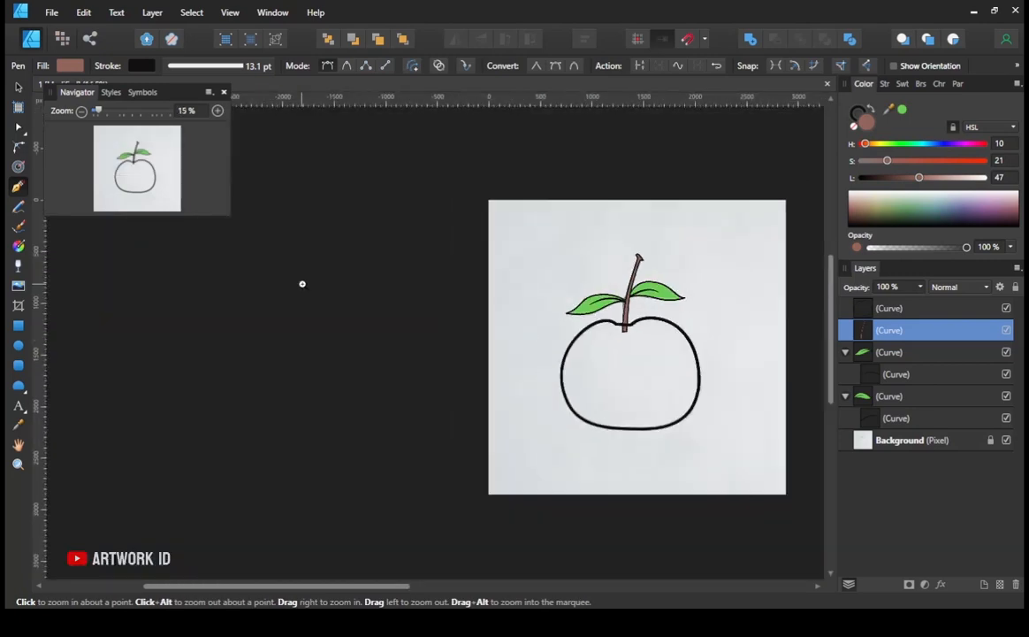
left_click_drag(681, 346, 746, 336)
left_click(702, 338, "ctrl")
left_click_drag(871, 144, 868, 144)
left_click_drag(962, 162, 931, 181)
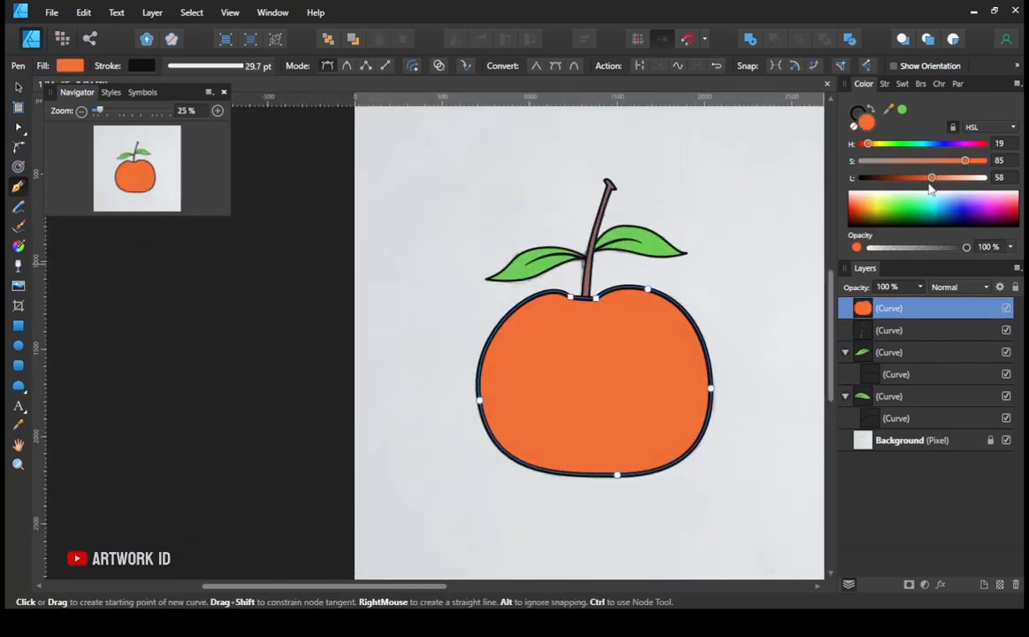
- Hide the Background sketch layer so only the vector artwork is displayed
scroll(734, 287, "down", 1)
left_click_drag(734, 296, 667, 336)
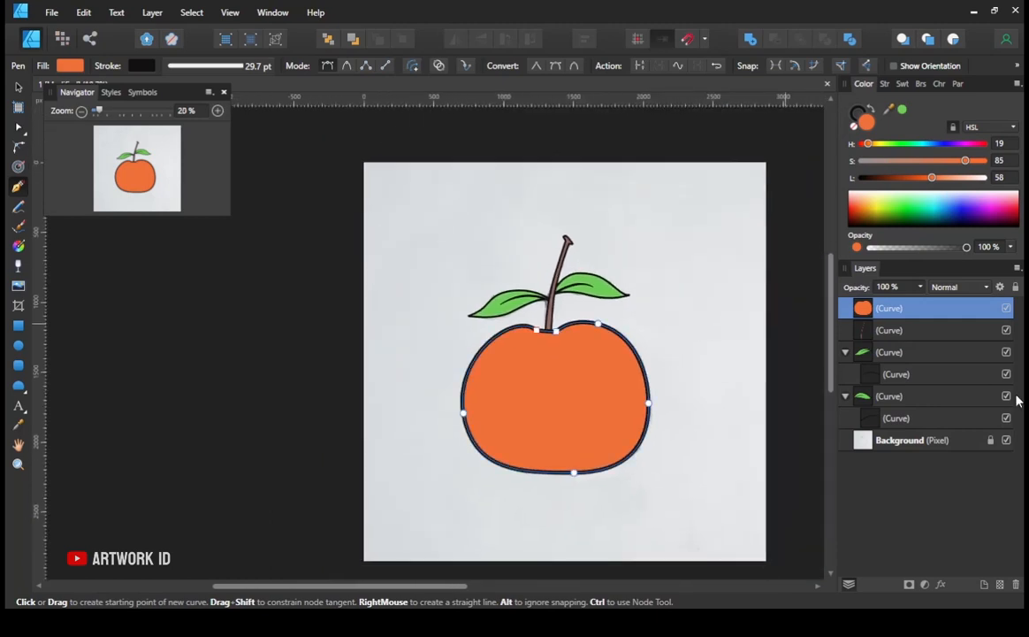
left_click(1005, 440)
left_click(930, 439)
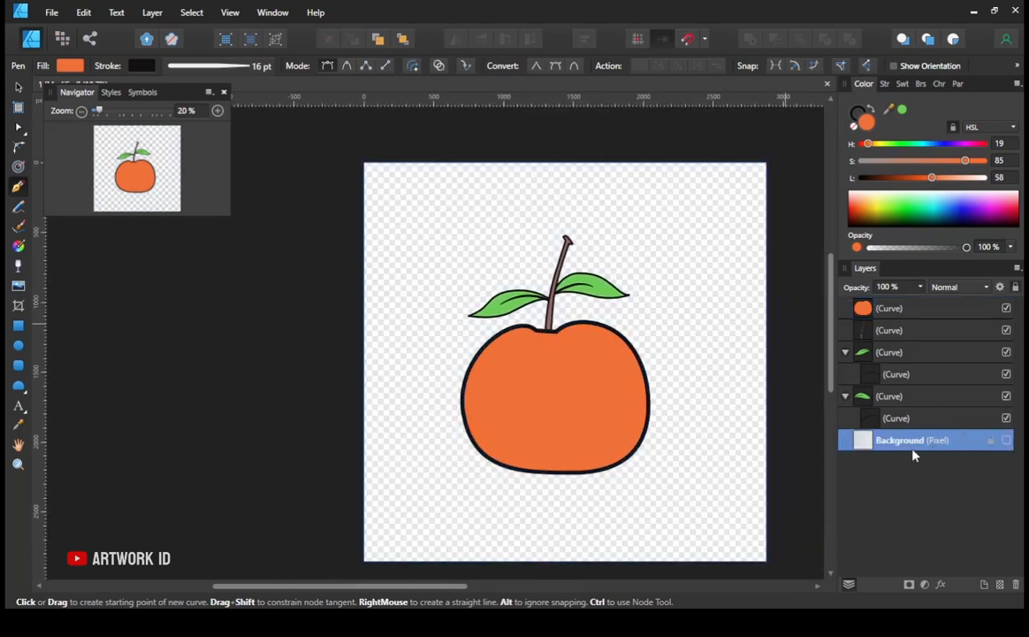
- Thin the apple outline's stroke width to 21.8 pt
left_click(565, 380, "ctrl")
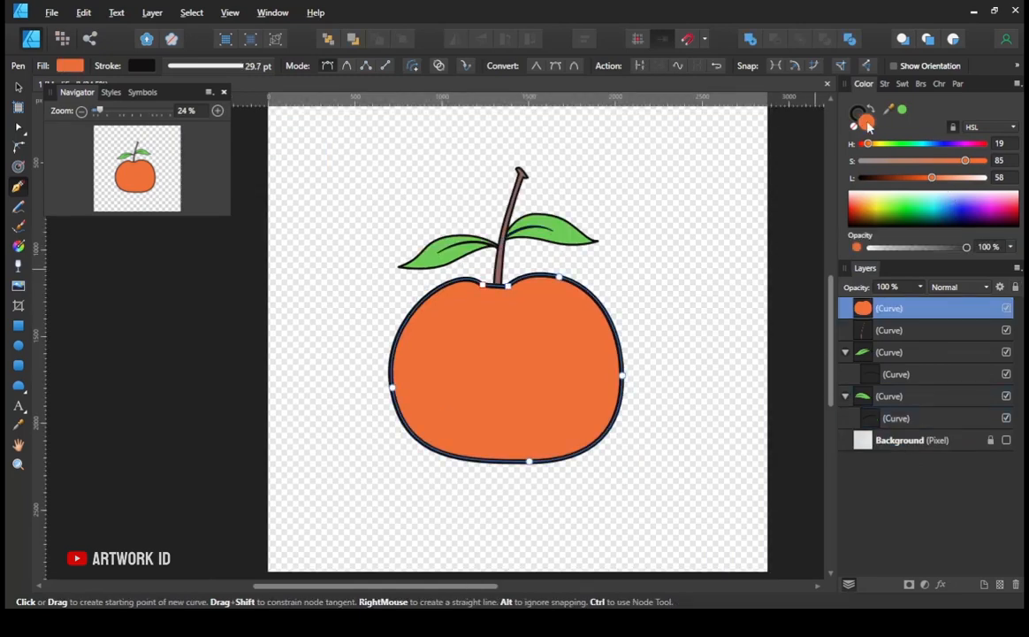
left_click(857, 111)
left_click(885, 85)
mouse_move(937, 128)
left_mouse_down()
mouse_move(901, 131)
mouse_move(924, 140)
left_mouse_up()
scroll(453, 312, "down", 2)
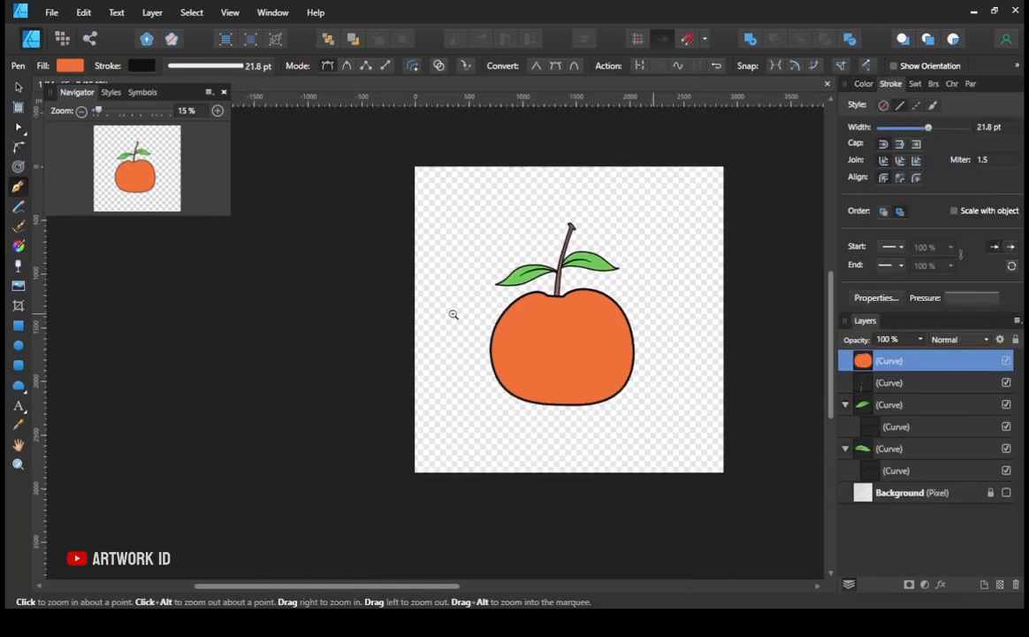
scroll(529, 374, "up", 1)
scroll(450, 398, "up", 3)
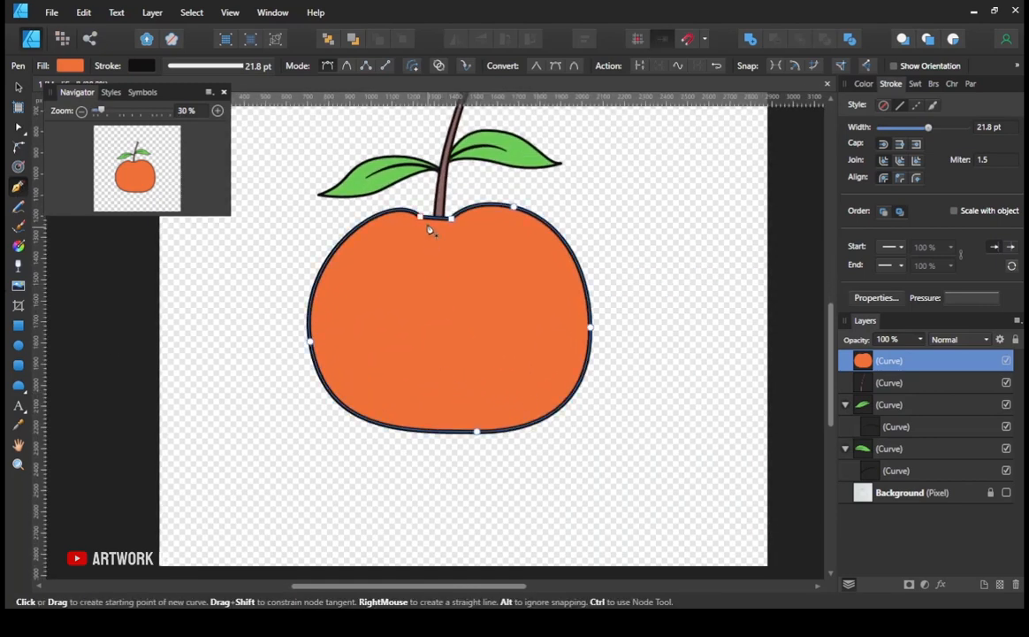
- Turn on insertion inside the selection and draw a closed shading shape over the apple's right side, starting beside the stem
left_click(862, 84)
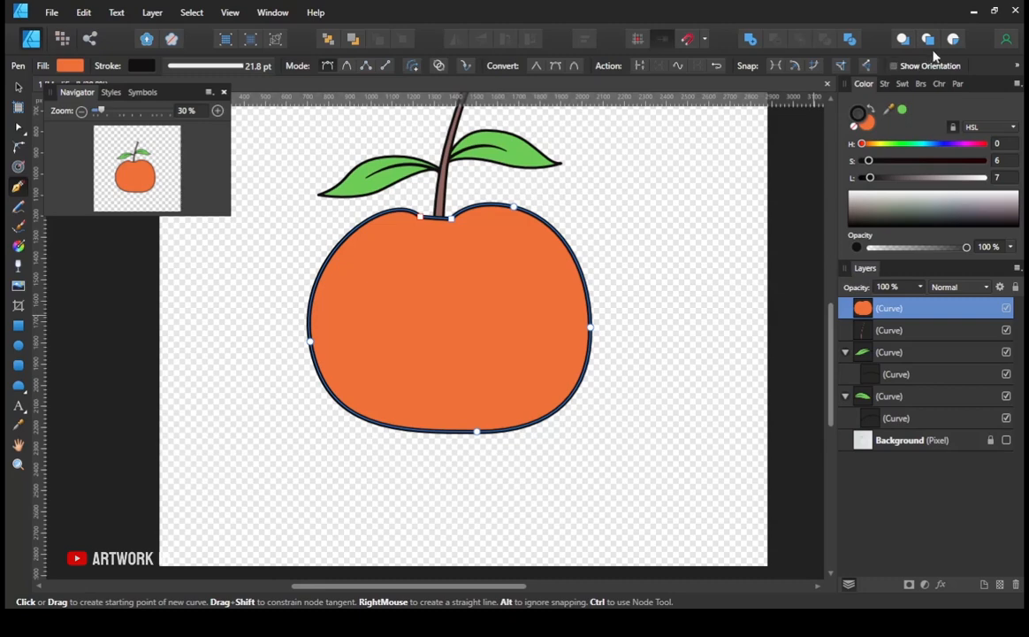
left_click(452, 215)
left_click_drag(521, 341, 522, 437)
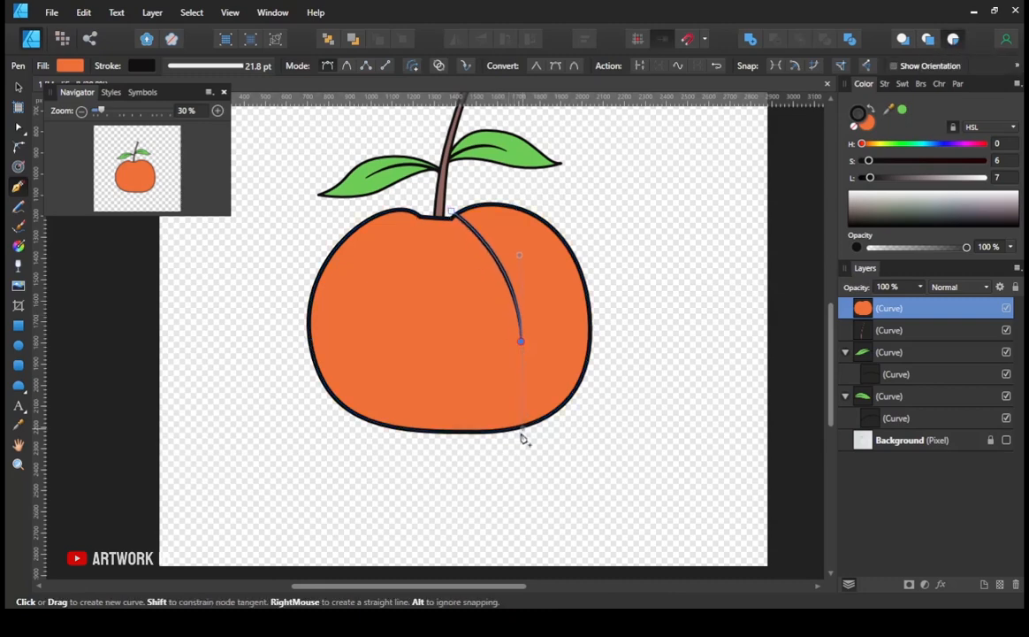
left_click(454, 213)
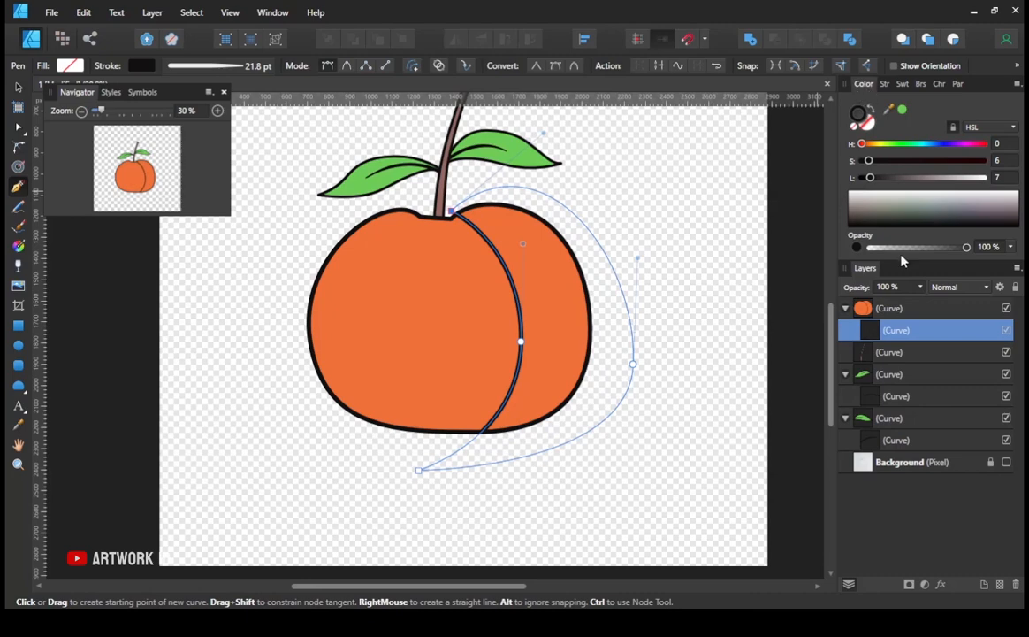
- Swap the shading shape's stroke and fill, then recolour its fill from the apple's sampled orange to a darker HSL 19, 86, 51
left_click(862, 309)
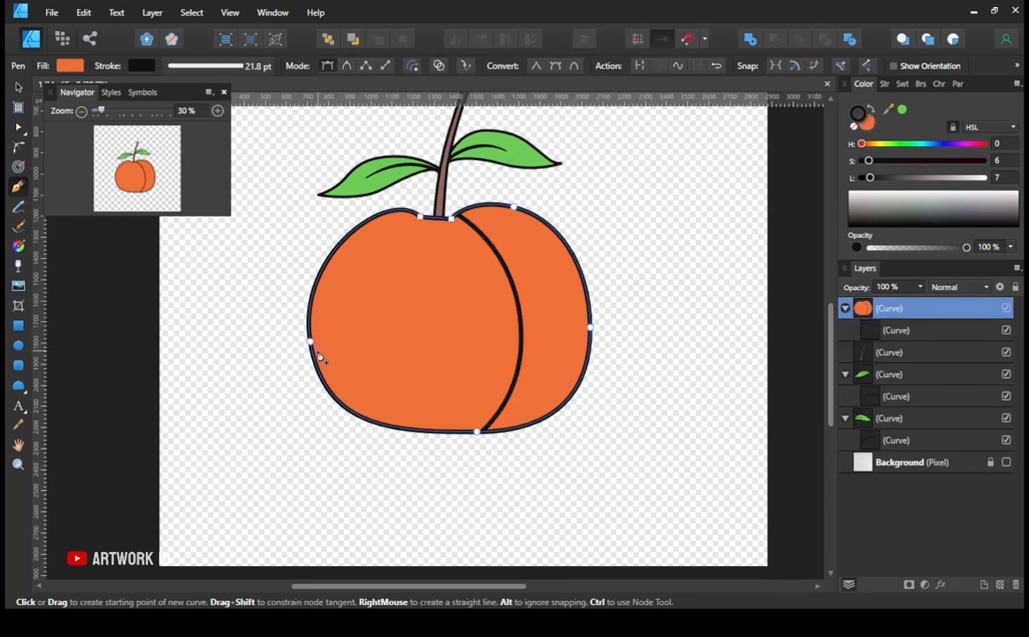
left_click(536, 308, "ctrl")
left_click(871, 110)
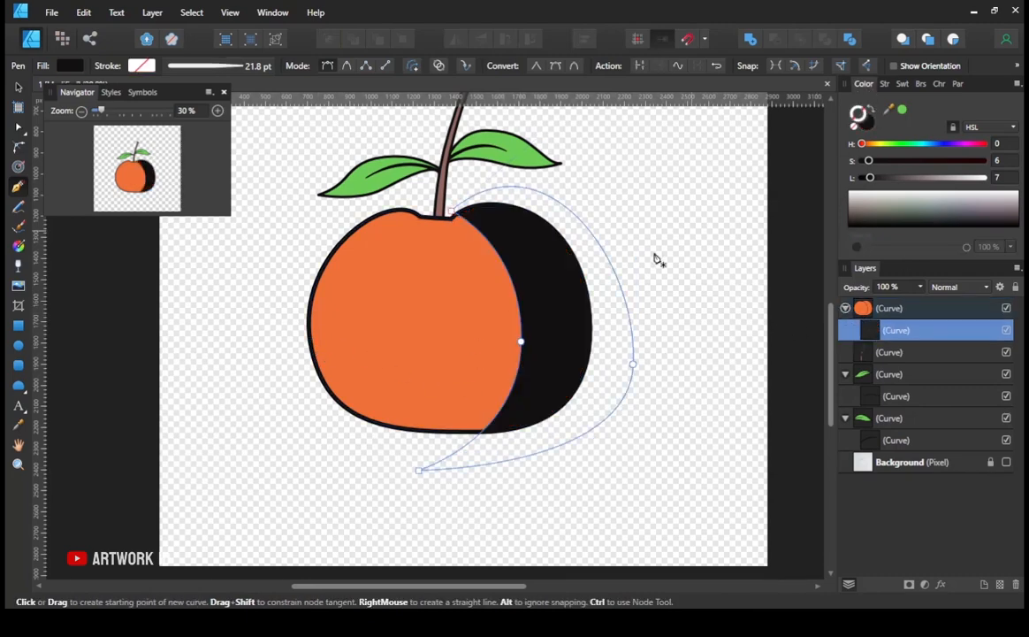
left_click(19, 425)
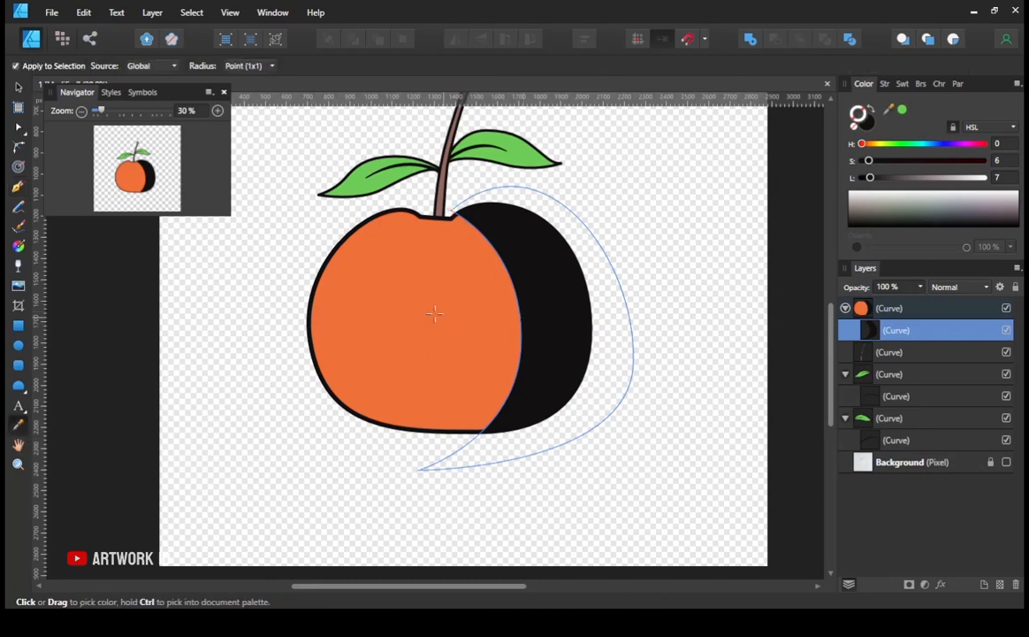
left_click(429, 314)
left_click(863, 123)
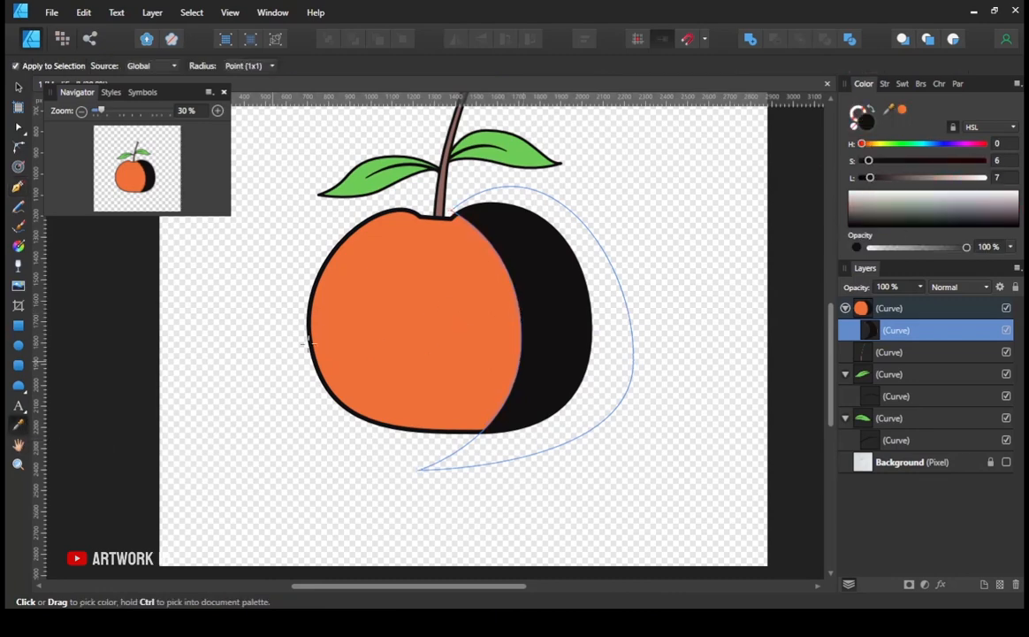
left_click(902, 109)
left_click_drag(931, 178, 972, 161)
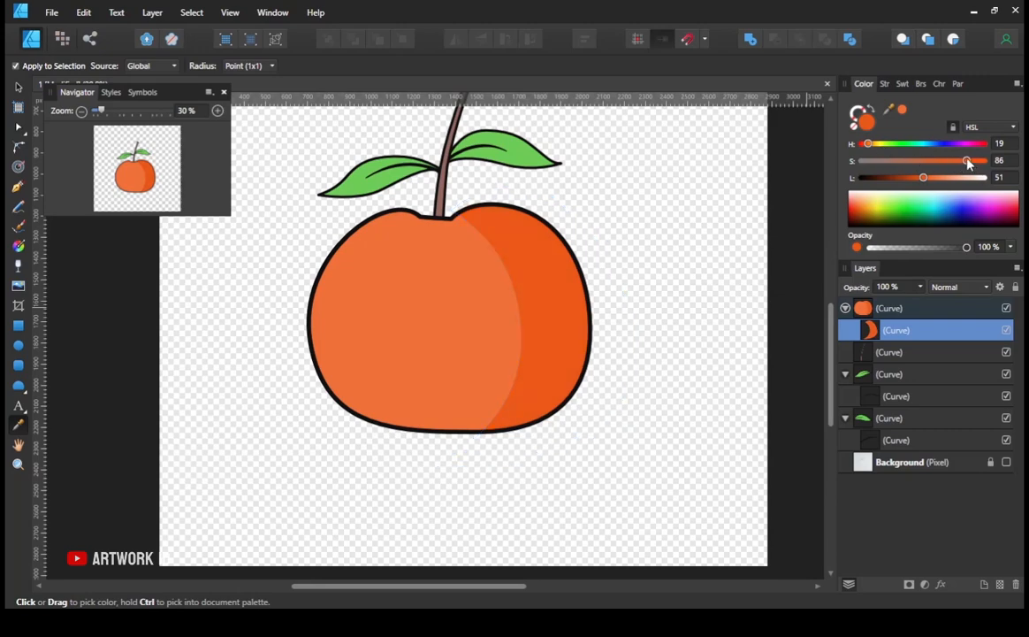
- Apply a linear gradient fill to the apple body, running diagonally from beyond its upper left to its lower right
scroll(404, 323, "down", 3)
scroll(404, 324, "up", 2)
left_click(860, 308)
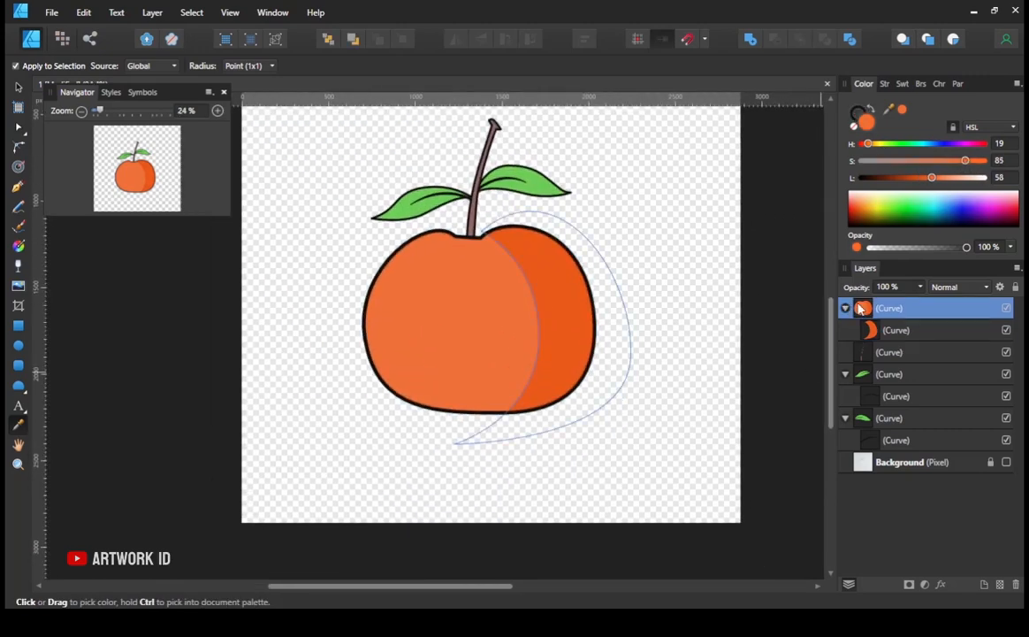
left_click(18, 245)
left_click_drag(413, 304, 535, 358)
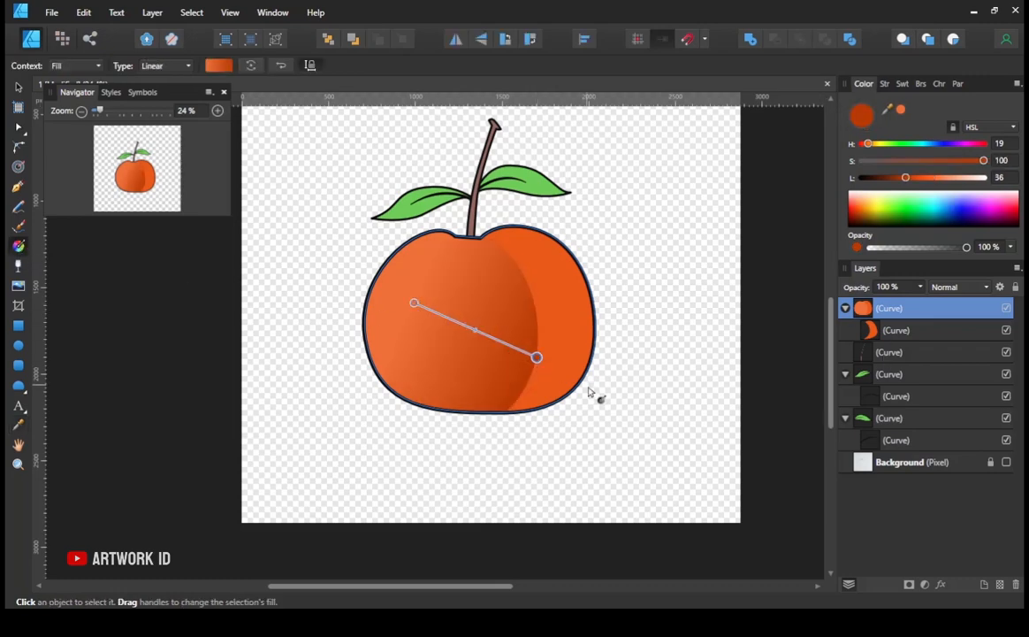
left_click_drag(587, 387, 431, 294)
left_click_drag(389, 245, 527, 398)
left_click_drag(341, 205, 528, 426)
- With the shading shape temporarily hidden, set the apple gradient's stops to HSL 15, 93, 75 and HSL 19, 100, 43 and widen its span
left_click(1006, 330)
left_click_drag(906, 177, 936, 176)
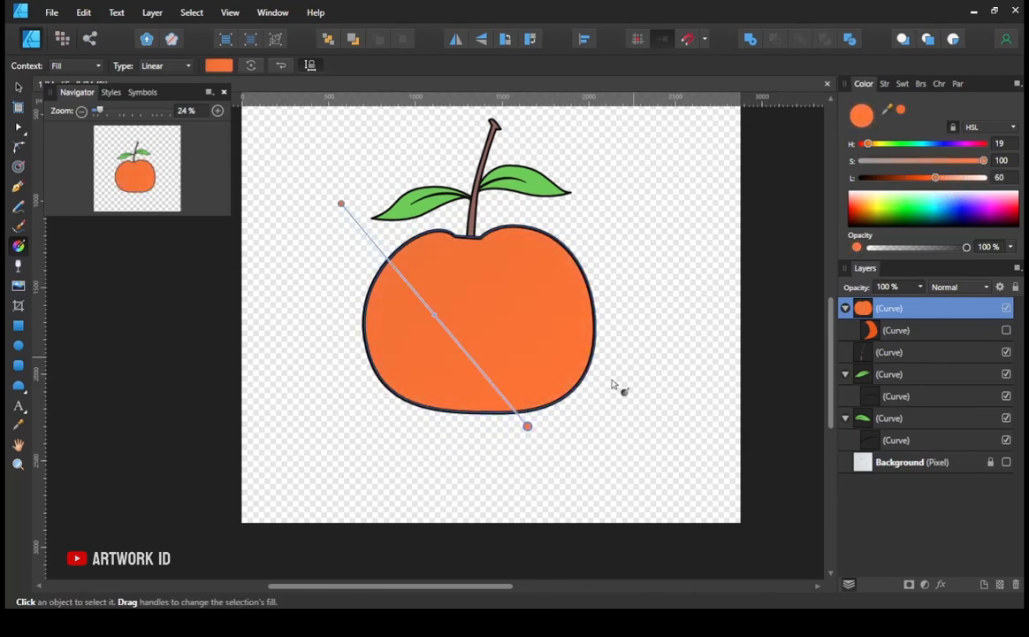
left_click_drag(372, 212, 565, 402)
left_click(372, 211)
left_click_drag(933, 178, 953, 178)
left_click_drag(868, 143, 866, 146)
mouse_move(565, 403)
left_mouse_down()
mouse_move(553, 408)
mouse_move(579, 403)
left_mouse_up()
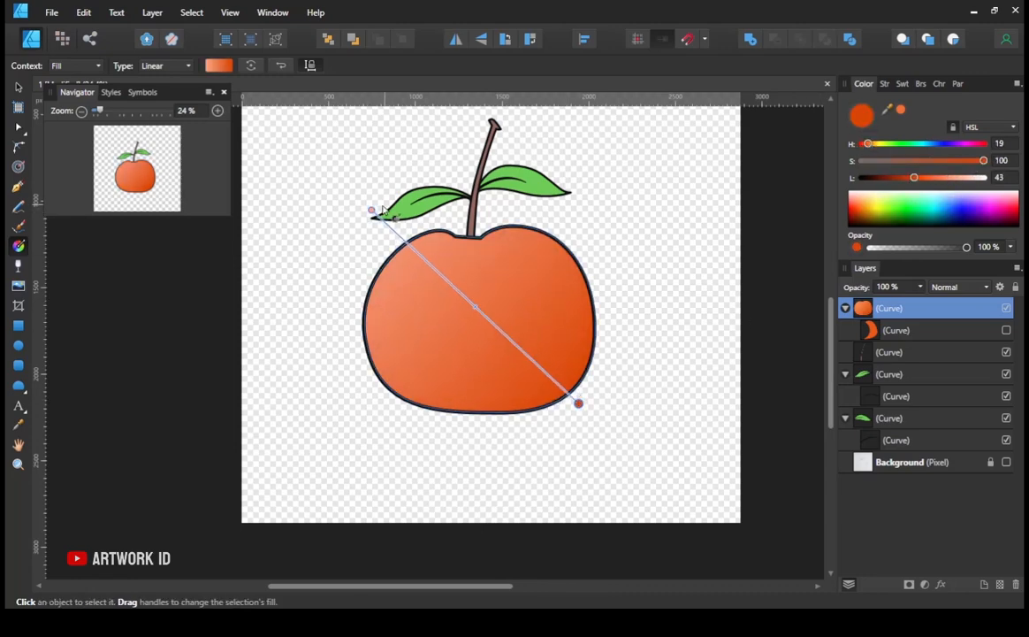
left_click_drag(373, 212, 364, 220)
left_click(1007, 330)
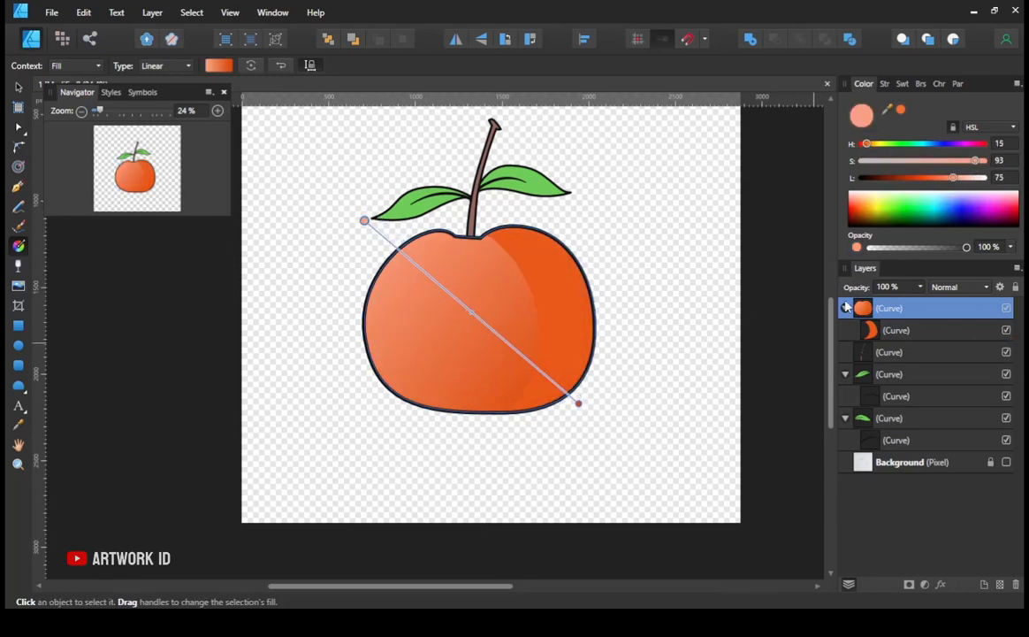
- Recolour the right-side shading shape to HSL 19, 90, 48 and fade it with a linear transparency toward the apple's centre
left_click(18, 191)
left_click(902, 331)
left_click_drag(925, 179, 916, 181)
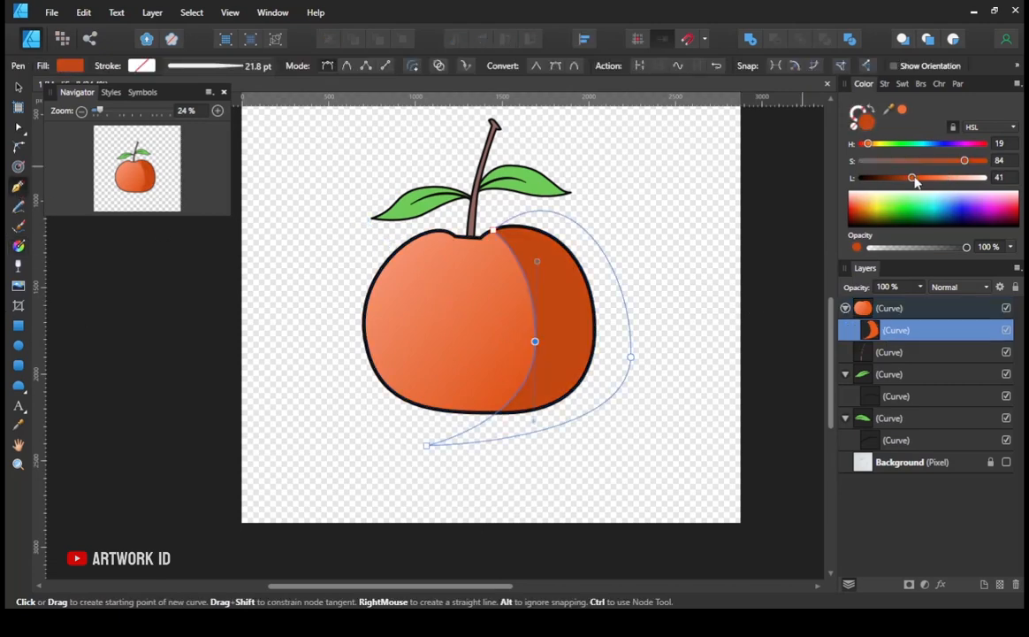
left_click_drag(978, 164, 972, 162)
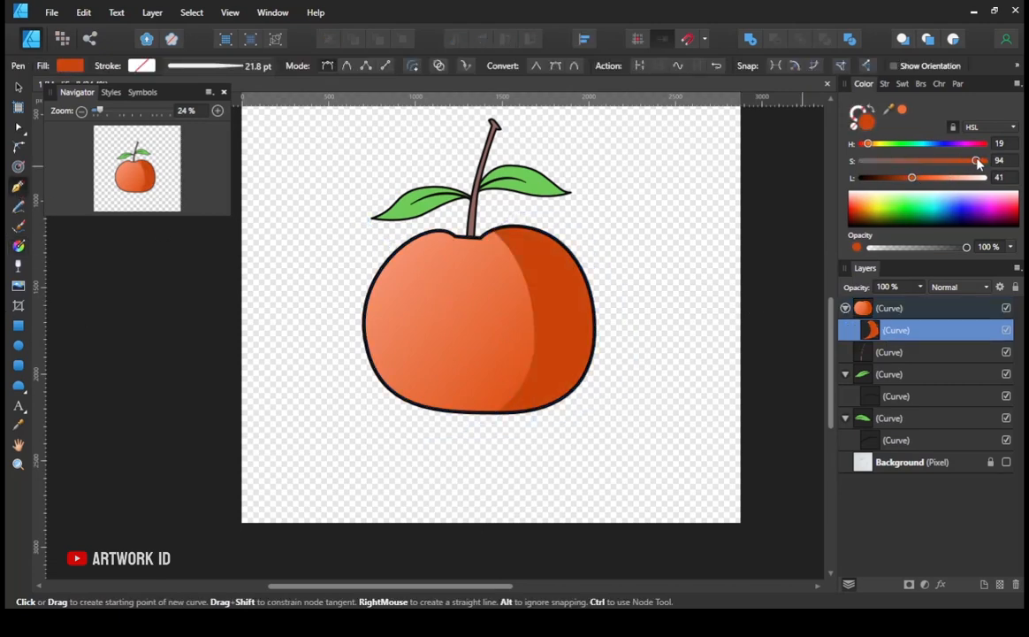
left_click_drag(911, 178, 925, 182)
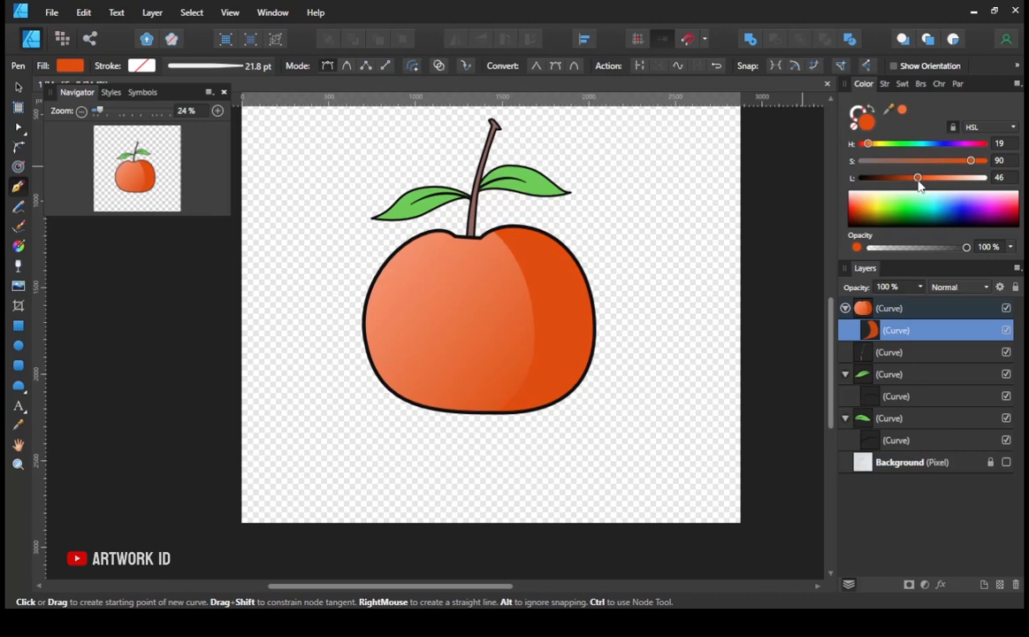
left_click(20, 266)
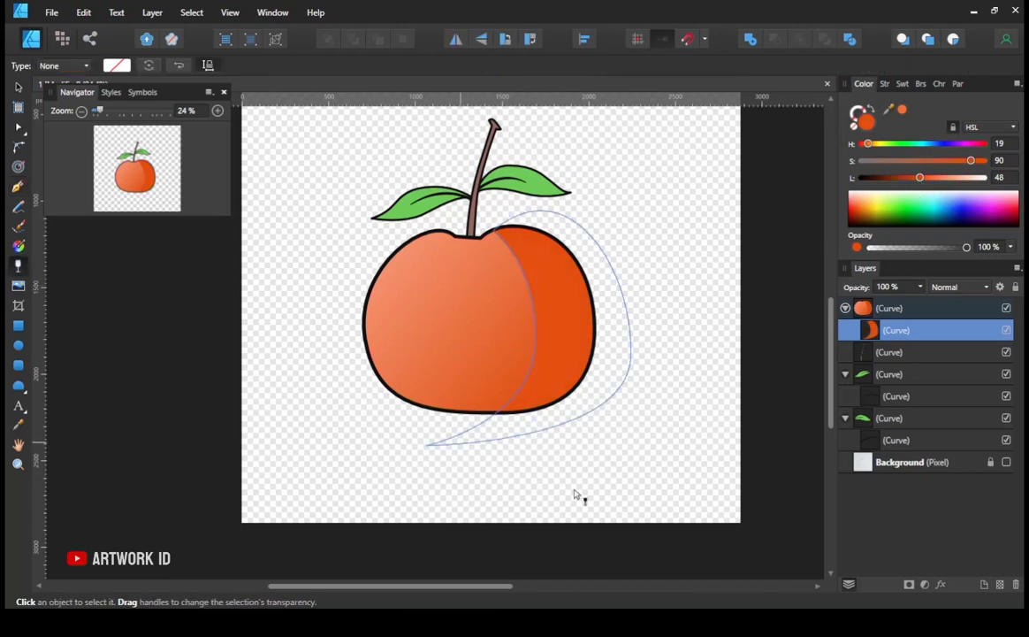
mouse_move(618, 412)
left_mouse_down()
mouse_move(457, 282)
mouse_move(448, 342)
left_mouse_up()
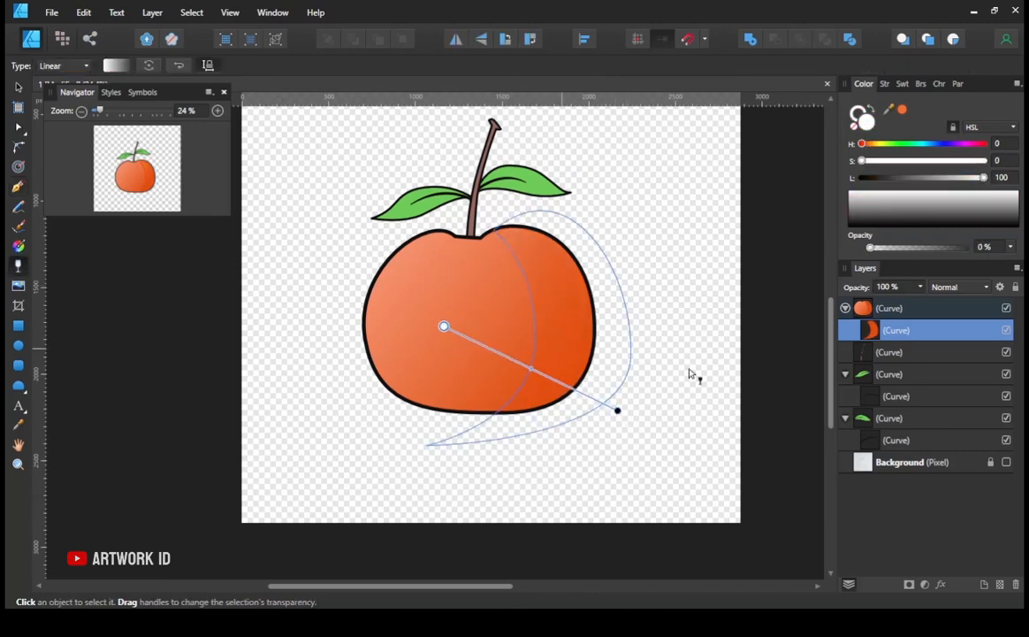
- Draw a closed shape over the apple's left side, starting at the stem base and extending past the outline
left_click(962, 313)
scroll(572, 356, "down", 1)
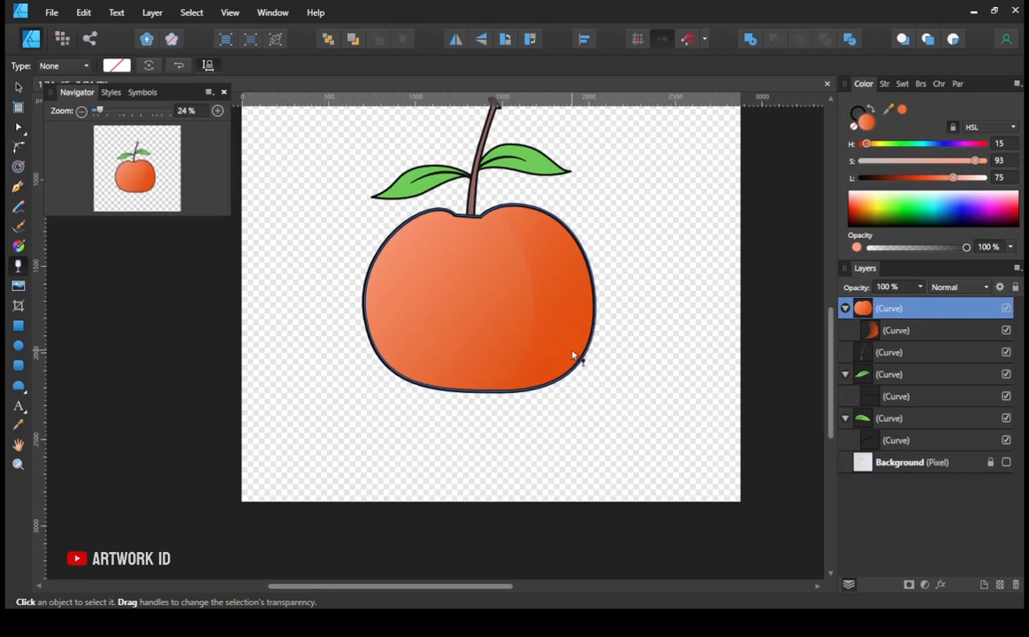
left_click(18, 186)
left_click_drag(494, 256, 471, 286)
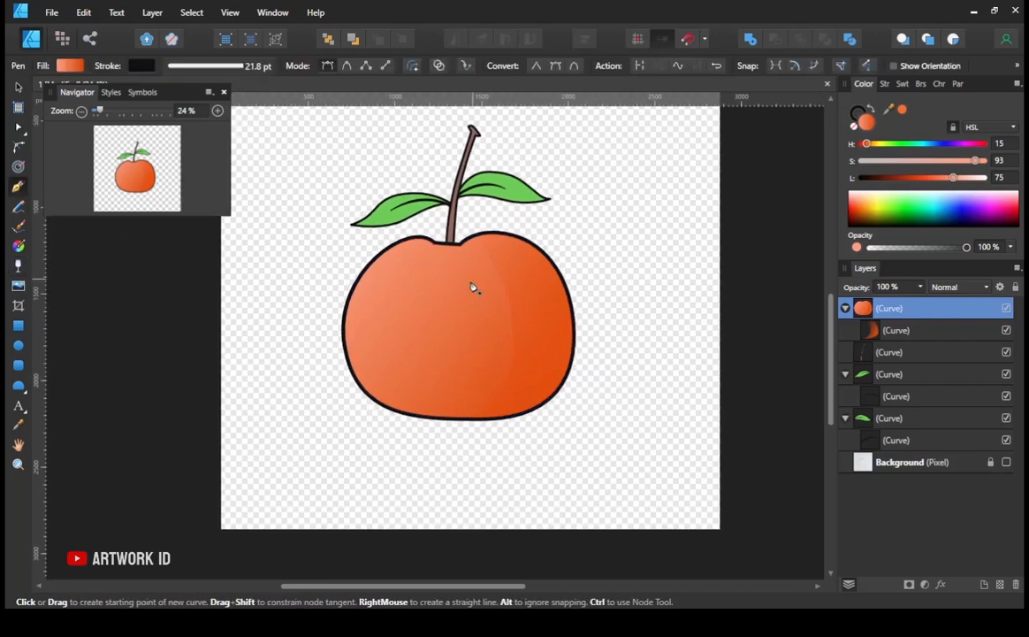
left_click(452, 238)
left_click_drag(412, 292, 398, 334)
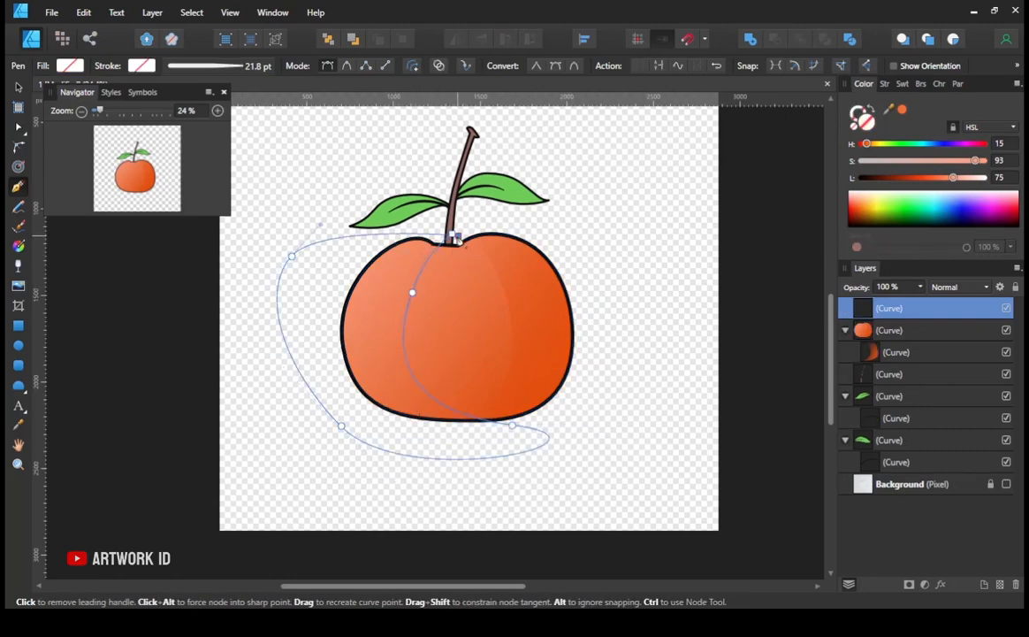
left_click(451, 237)
- Fill the left-side shape with light orange HSL 29, 93, 72 and nest it inside the apple curve
left_click_drag(863, 147, 875, 147)
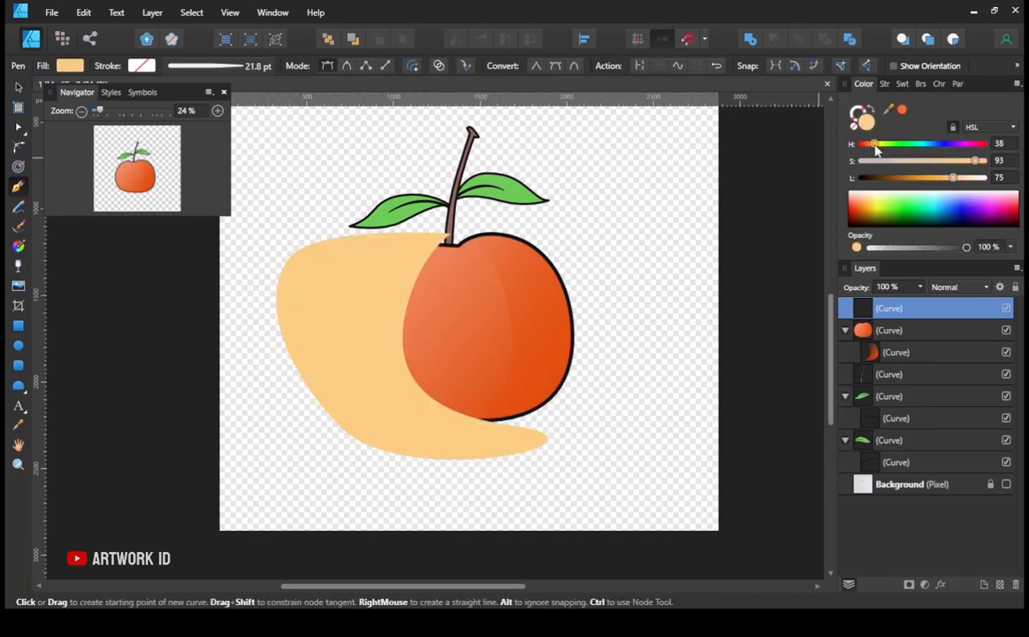
left_click_drag(953, 178, 948, 178)
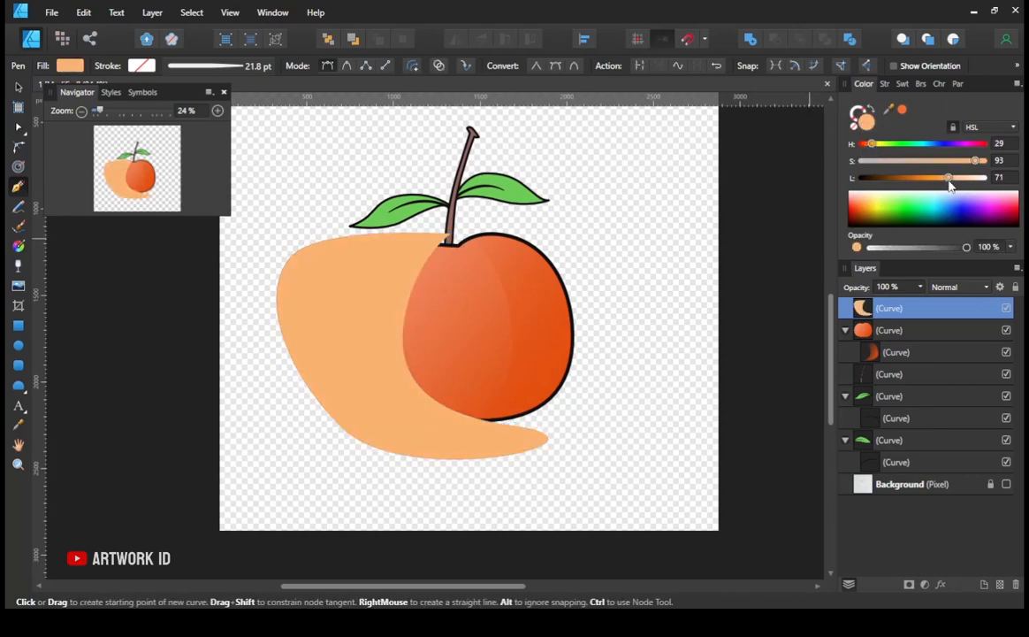
left_click_drag(850, 314, 879, 333)
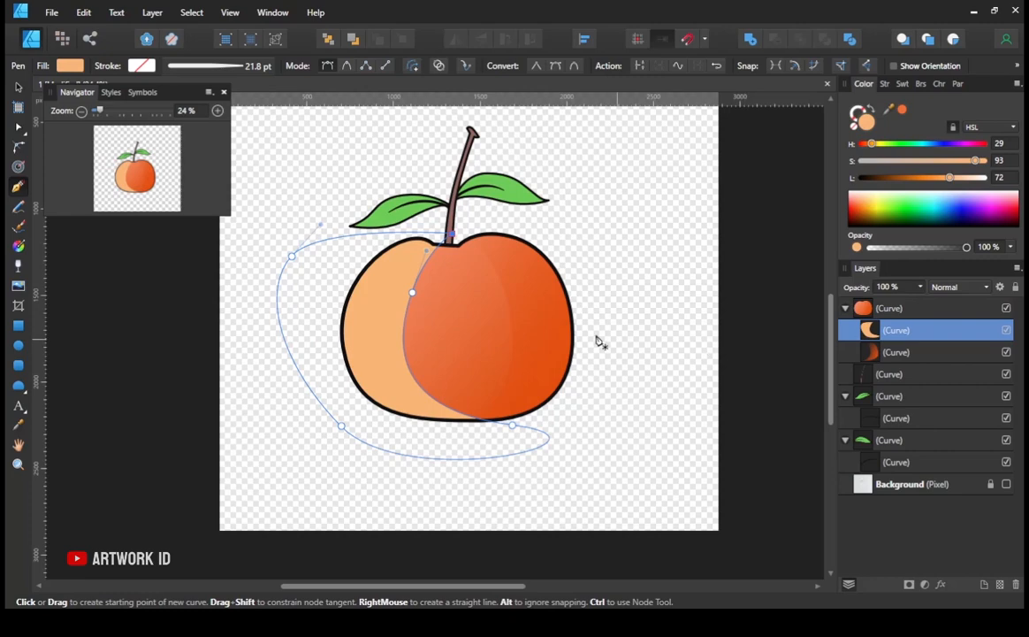
- Fade the left-side shape with a linear transparency toward the apple's centre and set its fill opacity to 74%
left_click(18, 267)
left_click_drag(336, 263, 454, 281)
key("ctrl+d")
key("ctrl+space")
left_click_drag(522, 324, 498, 305)
left_click(380, 324)
left_click_drag(966, 247, 941, 253)
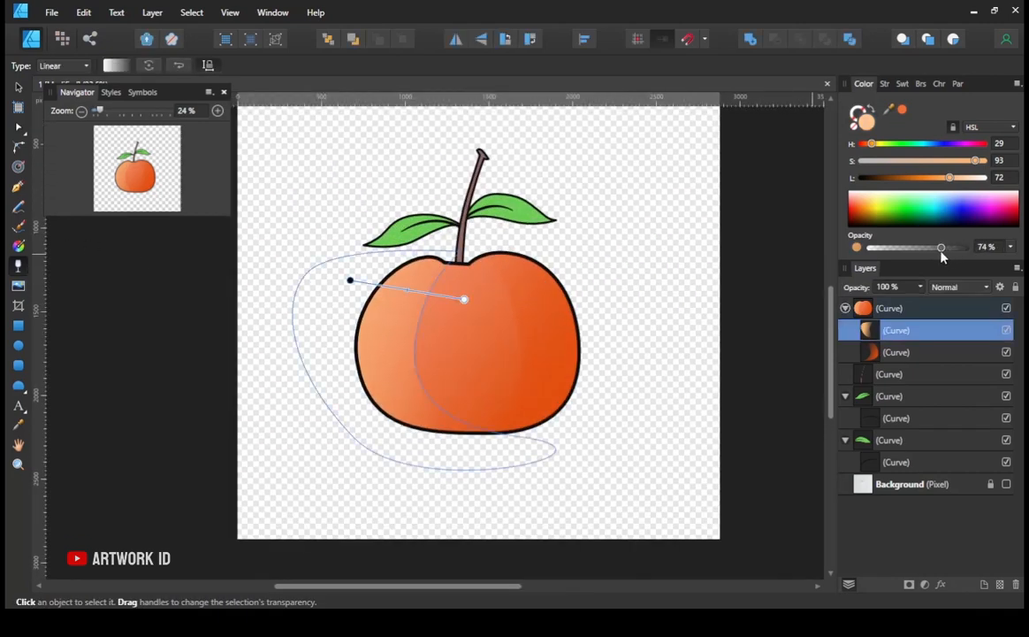
- Draw a second closed highlight shape inside the apple, curving along its left edge up past the stem
key("p")
left_click(516, 247)
left_click_drag(411, 305, 389, 335)
left_click_drag(420, 426, 504, 437)
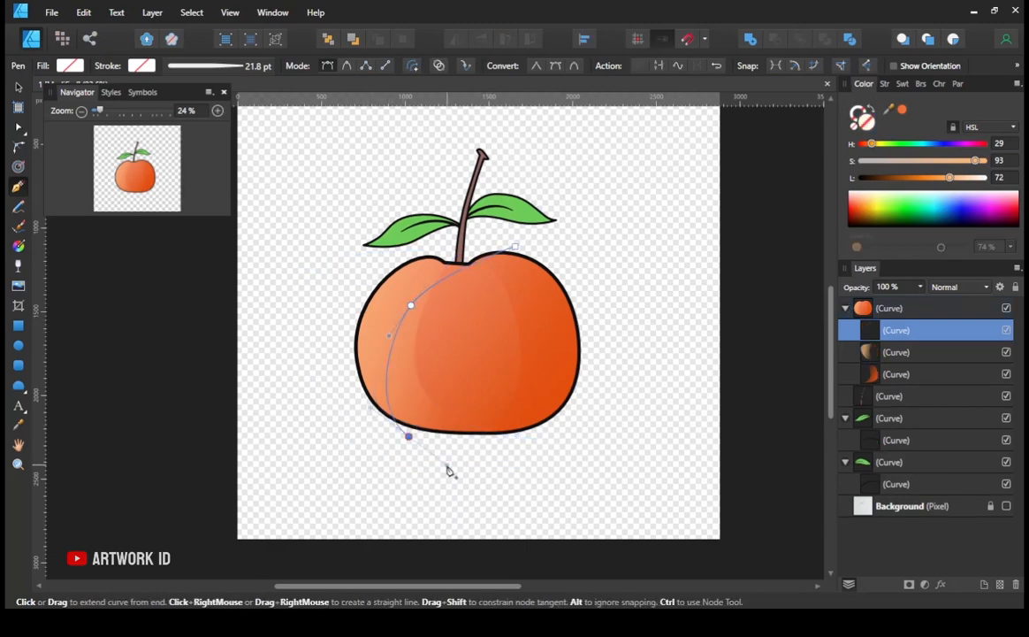
left_click_drag(449, 469, 467, 479)
left_click_drag(263, 391, 267, 342)
left_click_drag(464, 198, 566, 212)
left_click(516, 247)
- Fill the new highlight shape with HSL 42, 93, 87 at 65% opacity and fade it with a linear transparency
left_click_drag(949, 177, 982, 179)
left_click_drag(941, 248, 933, 249)
left_click_drag(982, 178, 969, 181)
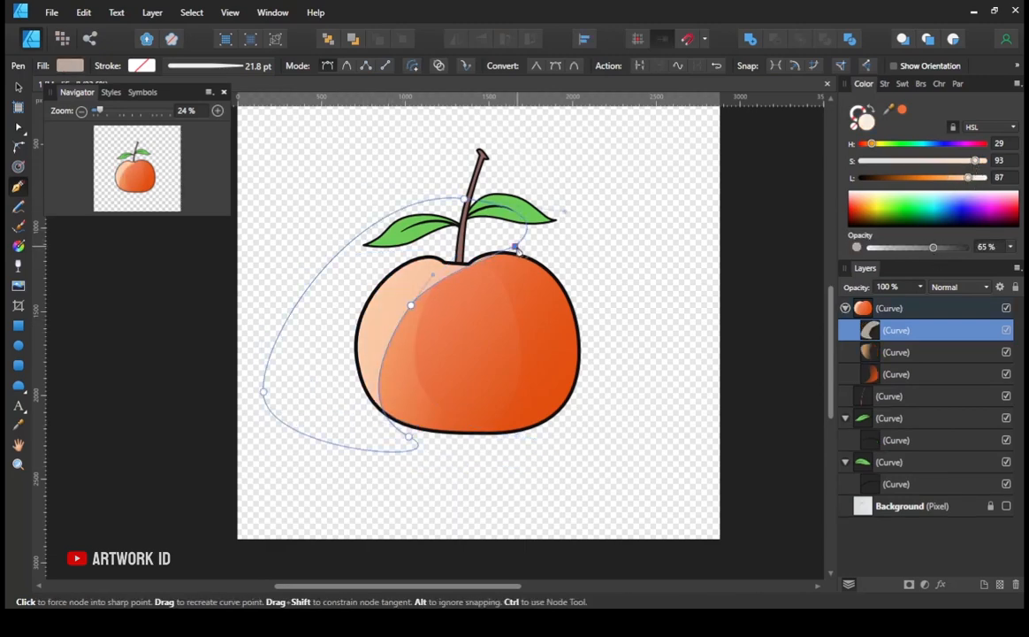
left_click(21, 267)
left_click_drag(333, 302, 432, 336)
key("p")
left_click_drag(872, 145, 877, 150)
- Draw a closed crescent shadow shape inside the apple along its bottom and lower right edge
left_click(583, 285)
left_click_drag(503, 409, 435, 427)
left_click_drag(324, 392, 305, 364)
left_click_drag(503, 410, 497, 413)
left_click_drag(296, 343, 343, 414)
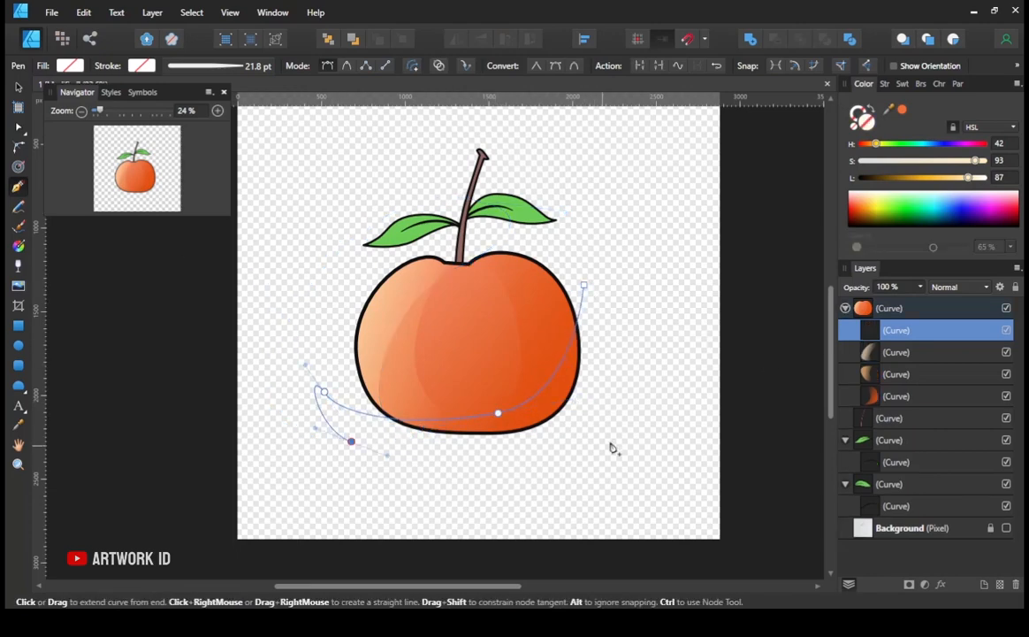
left_click_drag(614, 440, 643, 407)
left_click(584, 285)
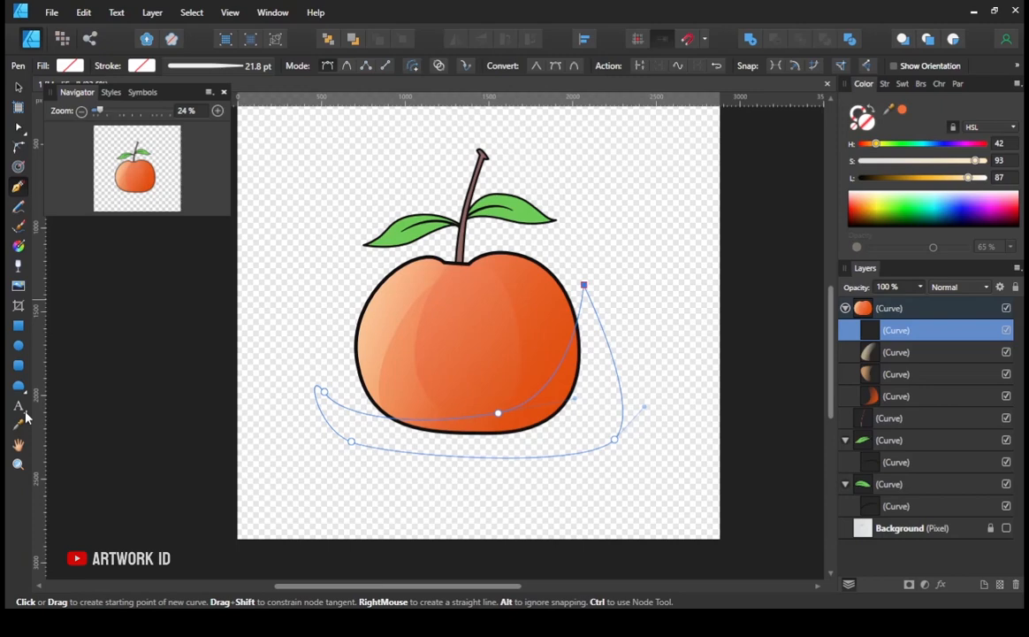
- Sample the apple's orange for the bottom shadow, recolour it to HSL 0, 75, 36 at 69% opacity, and fade it with a linear transparency
left_click(19, 425)
left_click(541, 386)
left_click_drag(920, 178, 905, 180)
left_click_drag(866, 144, 861, 145)
left_click_drag(973, 162, 953, 162)
left_click_drag(968, 248, 938, 255)
left_click(19, 267)
left_click_drag(570, 434, 508, 323)
- Nudge the apple outline's upper-right and right nodes and the bottom shadow's inner node, and save the document
left_click(18, 187)
left_click(509, 432, "ctrl")
left_click(504, 435, "ctrl")
left_click_drag(541, 247, 537, 247)
left_click_drag(605, 346, 600, 343)
scroll(653, 383, "down", 1)
mouse_move(519, 430)
left_mouse_down()
mouse_move(504, 435)
mouse_move(528, 412)
left_mouse_up()
left_click(533, 417, "ctrl")
left_click(52, 13)
left_click(76, 130)
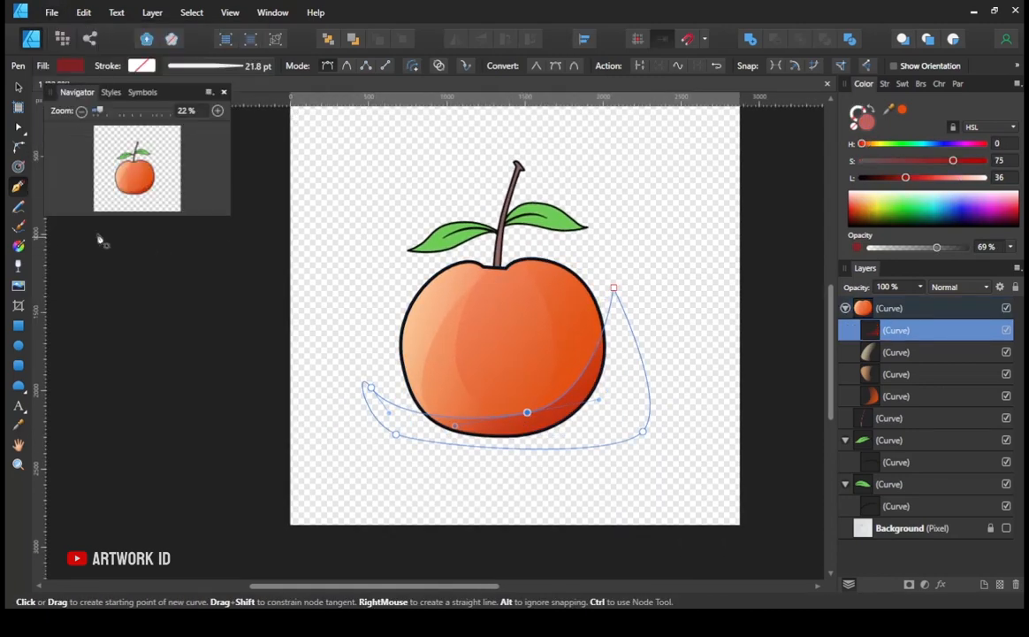
- Nudge the apple outline's left node slightly inward and keep the apple curve selected
left_click(885, 353)
left_click(876, 311)
left_click_drag(399, 360, 402, 357)
left_click(896, 330)
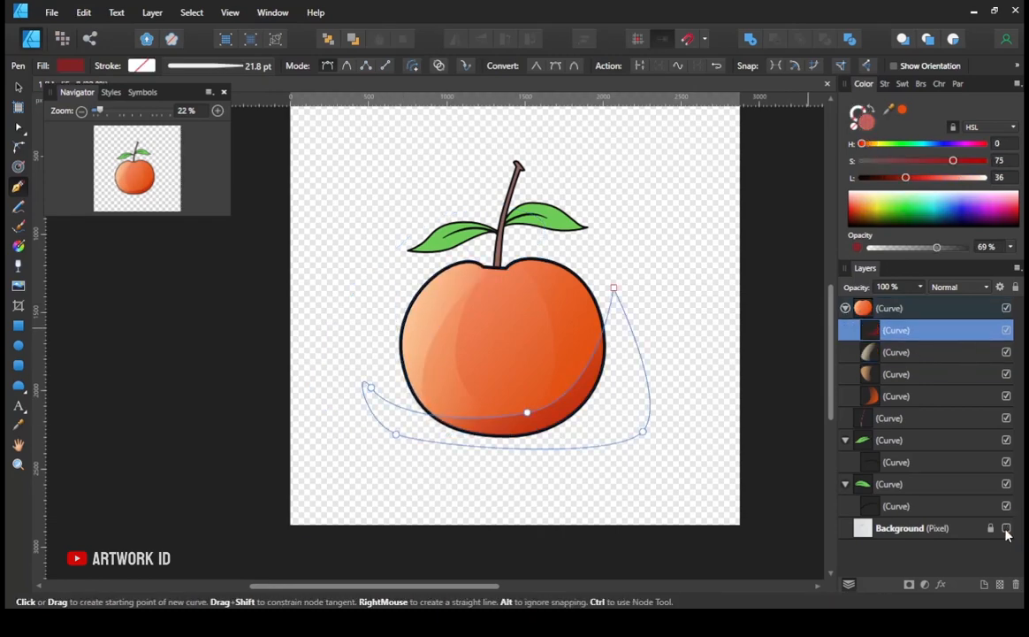
left_click(885, 307)
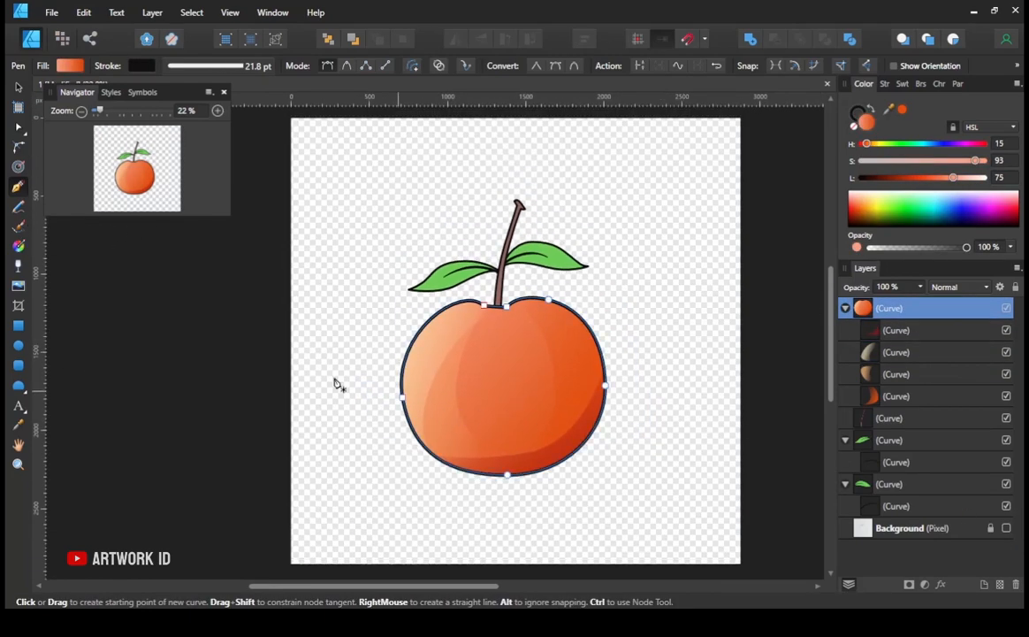
- Set the apple outline's stroke colour to HSL 0, 6, 9 and select all the artwork curves
double_click(454, 393, "ctrl")
left_click(19, 189)
left_click_drag(757, 347, 715, 342)
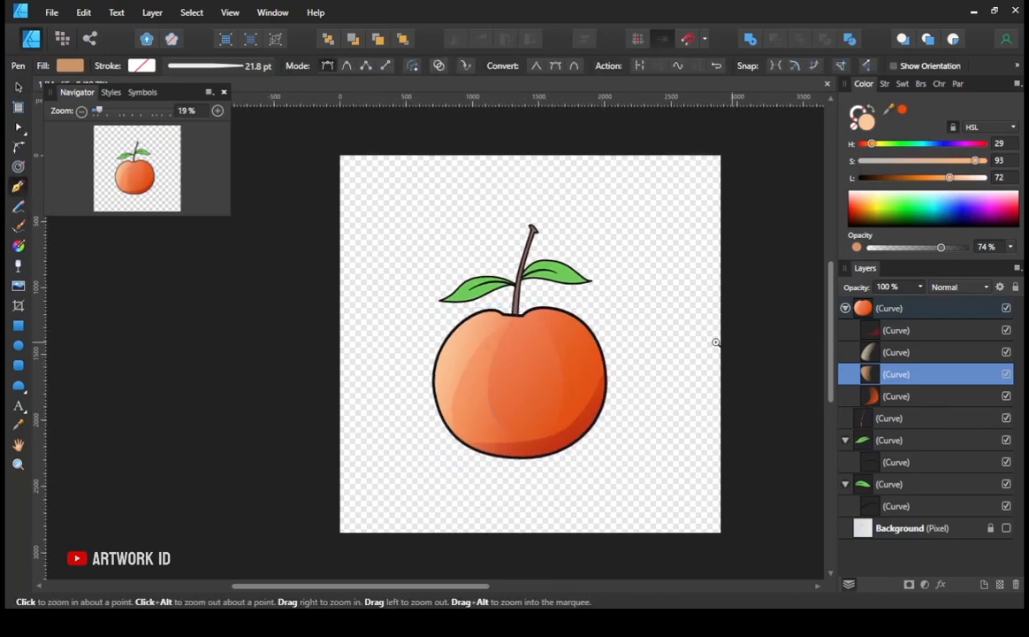
scroll(715, 342, "up", 1)
left_click(584, 390, "ctrl")
left_click(857, 113)
mouse_move(869, 178)
left_mouse_down()
mouse_move(905, 181)
mouse_move(870, 163)
left_mouse_up()
key("ctrl+a")
- Draw a closed shading shape inside the left leaf, beneath its vein and covering the lower half
scroll(525, 250, "up", 5)
scroll(554, 409, "down", 2)
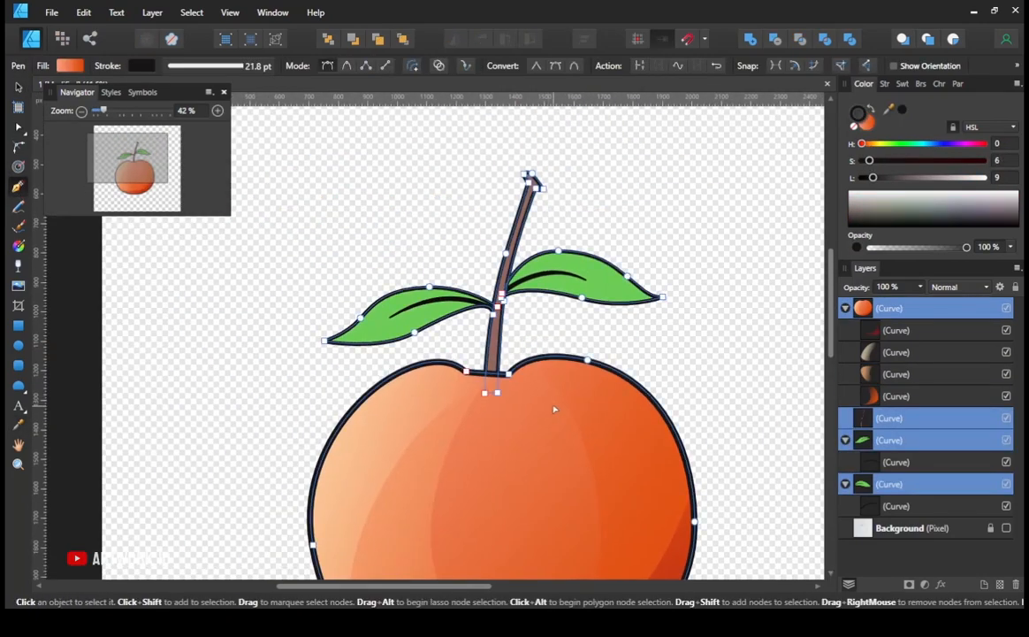
scroll(414, 321, "up", 1)
left_click(863, 442)
left_click(866, 464)
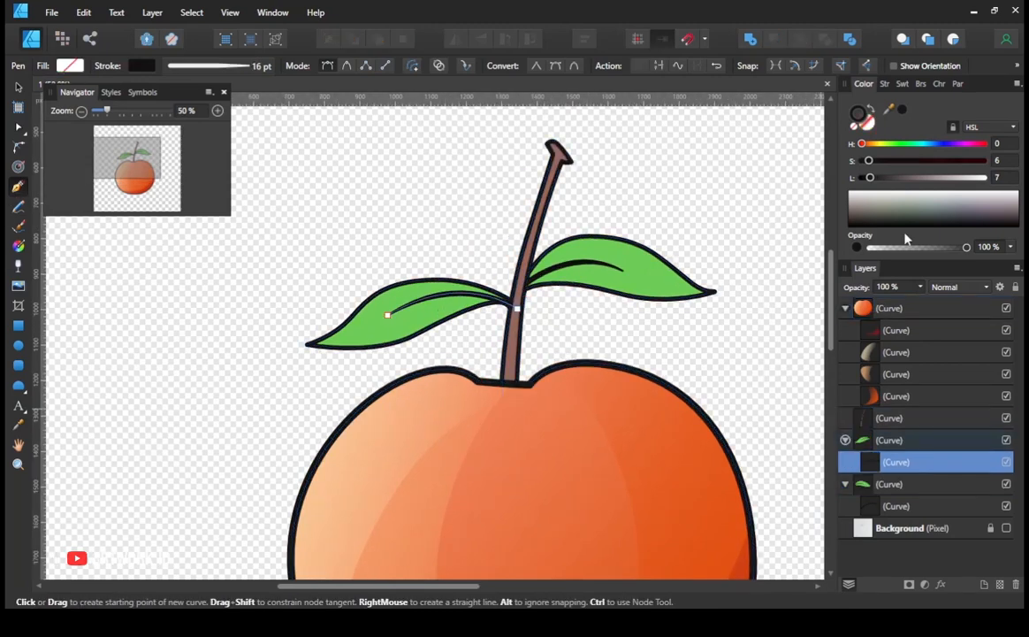
left_click(499, 291)
left_click_drag(405, 305, 382, 333)
left_click_drag(299, 322, 268, 314)
left_click_drag(275, 357, 285, 360)
left_click_drag(410, 344, 430, 340)
left_click_drag(501, 293, 557, 327)
- Darken the left leaf shading to HSL 107, 54, 40 and move its upper-edge node closer to the leaf tip
left_click_drag(931, 177, 911, 178)
left_click_drag(545, 264, 225, 273)
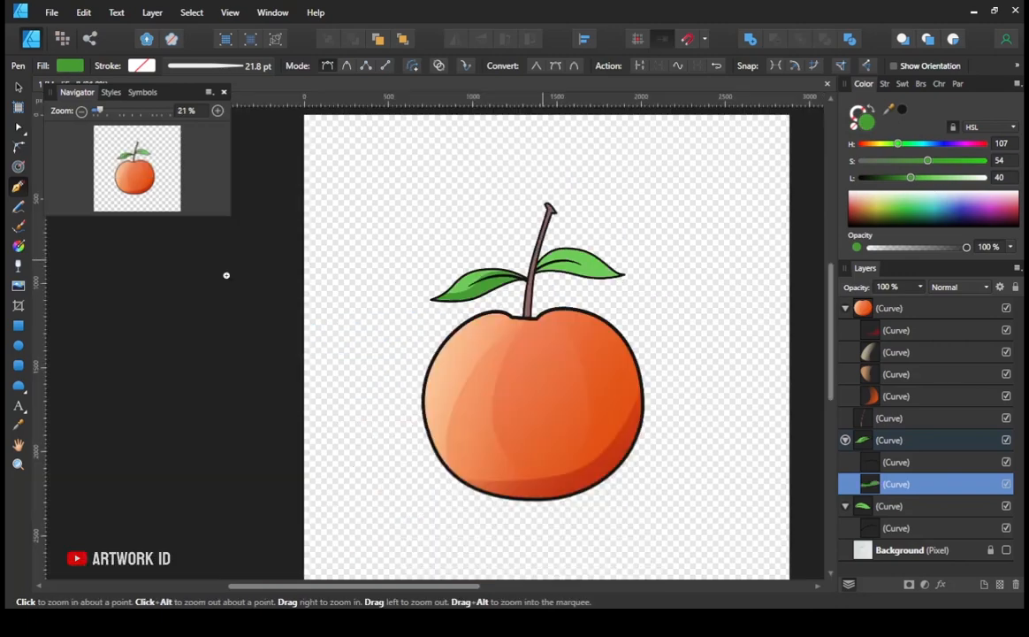
left_click_drag(579, 301, 796, 300)
left_click_drag(340, 258, 325, 260)
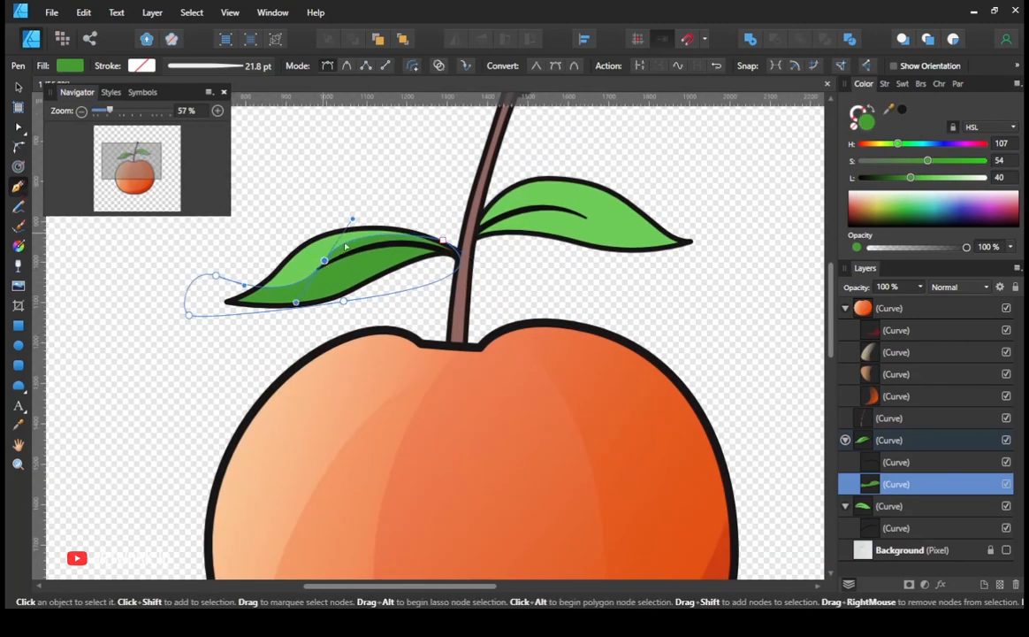
- Draw a closed shading shape around the lower half of the right leaf, starting above the leaf
left_click(587, 200, "ctrl")
left_click(611, 177)
left_click_drag(512, 206, 507, 216)
left_click_drag(733, 214, 718, 205)
left_click_drag(723, 268, 694, 273)
left_click_drag(523, 273, 493, 259)
left_click_drag(446, 207, 448, 190)
left_click(611, 177)
- Fill the right leaf's shading with the left leaf's sampled dark green and nest it in the right leaf below the vein
left_click(19, 424)
left_click(369, 267)
left_click_drag(874, 505, 880, 535)
key("p")
left_click(654, 259, "ctrl")
- Draw a white rectangle covering the whole canvas as a backdrop behind the artwork
left_click_drag(655, 257, 495, 258)
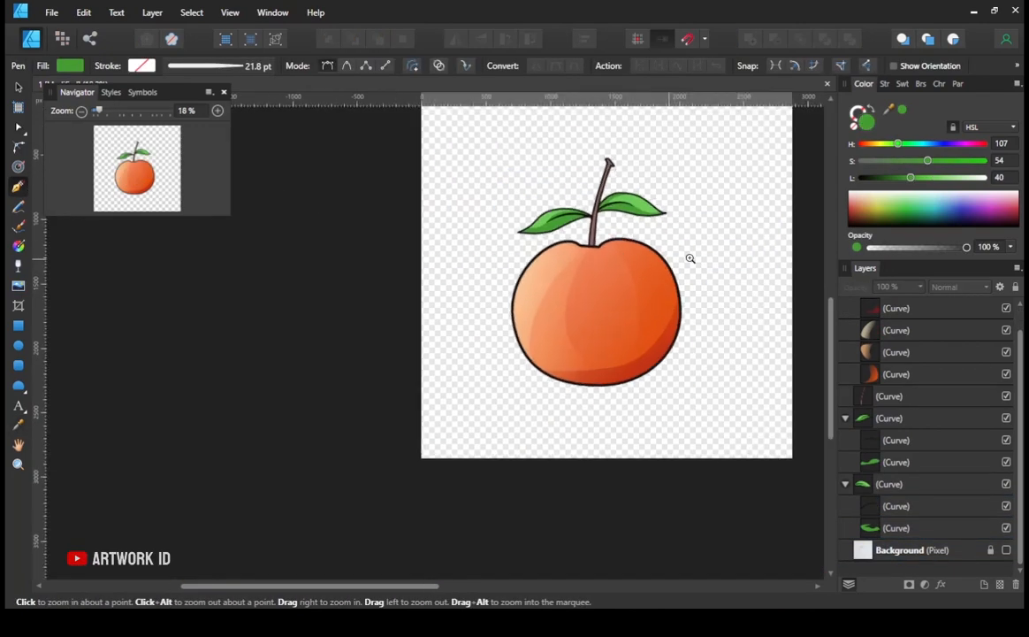
left_click_drag(689, 258, 712, 258)
left_click(18, 325)
left_click_drag(347, 124, 769, 541)
left_click_drag(911, 178, 1004, 178)
- Draw a second closed shading shape along the lower edge of the left leaf
key("p")
left_click(583, 259, "ctrl")
left_click_drag(564, 237, 685, 237)
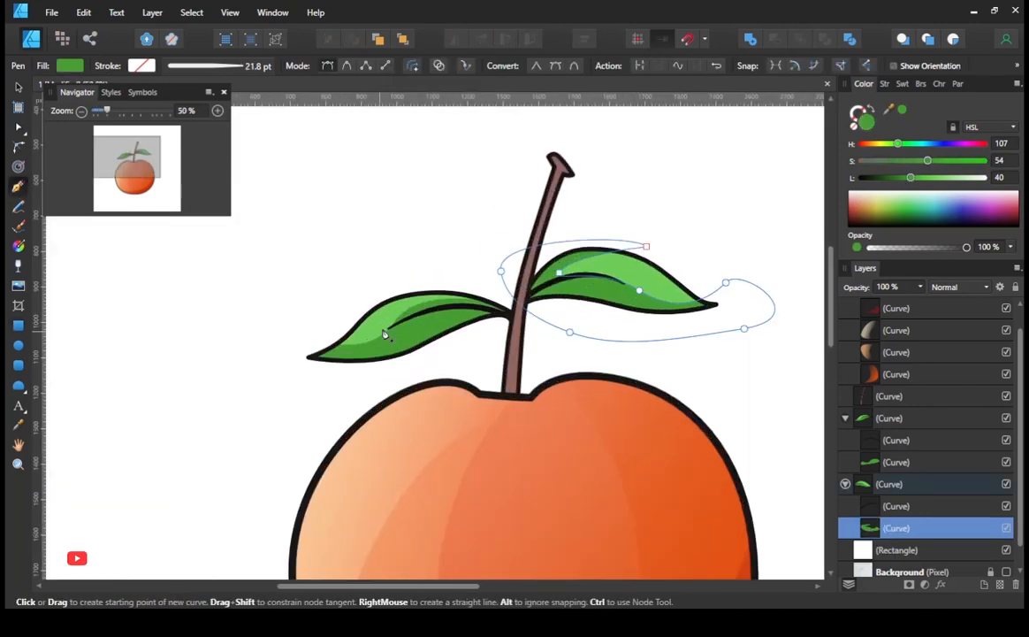
left_click(324, 334)
left_click(489, 293)
mouse_move(437, 325)
left_mouse_down()
mouse_move(461, 302)
mouse_move(507, 351)
left_mouse_up()
left_click_drag(397, 373, 354, 368)
left_click(307, 364)
left_click_drag(324, 333, 380, 311)
- Fill the second left-leaf shading with dark green HSL 100, 75, 30 and nest it in the left leaf beneath the vein
left_click(900, 178)
left_click_drag(896, 528, 872, 461)
left_click_drag(891, 143, 883, 144)
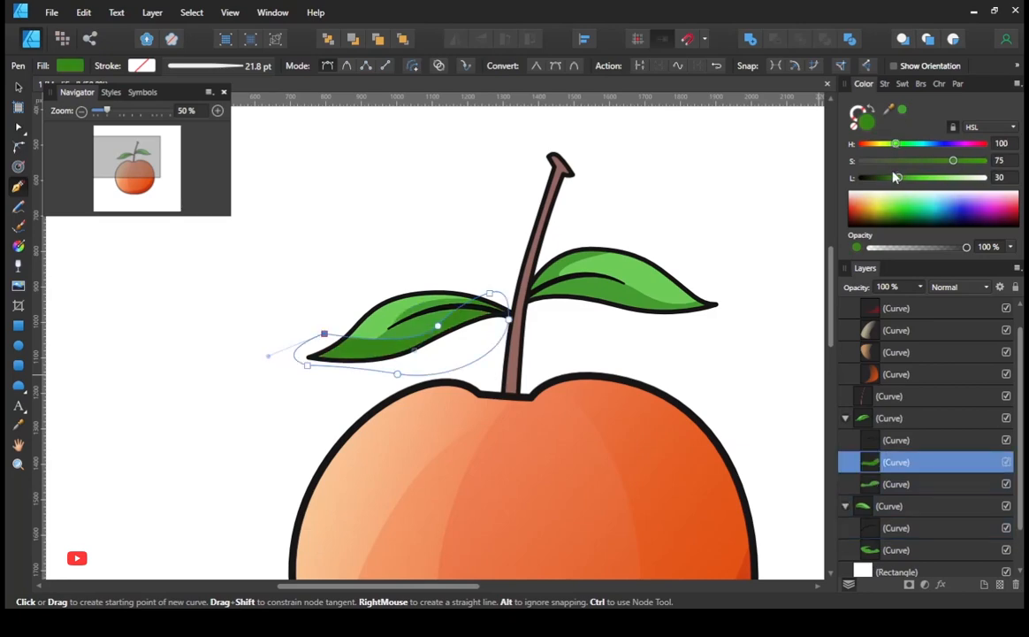
- Fade the second left-leaf shading with a linear transparency and set its fill to lightness 25 at 70% opacity
scroll(468, 327, "down", 2)
key("y")
left_click_drag(494, 358, 427, 295)
left_click(18, 186)
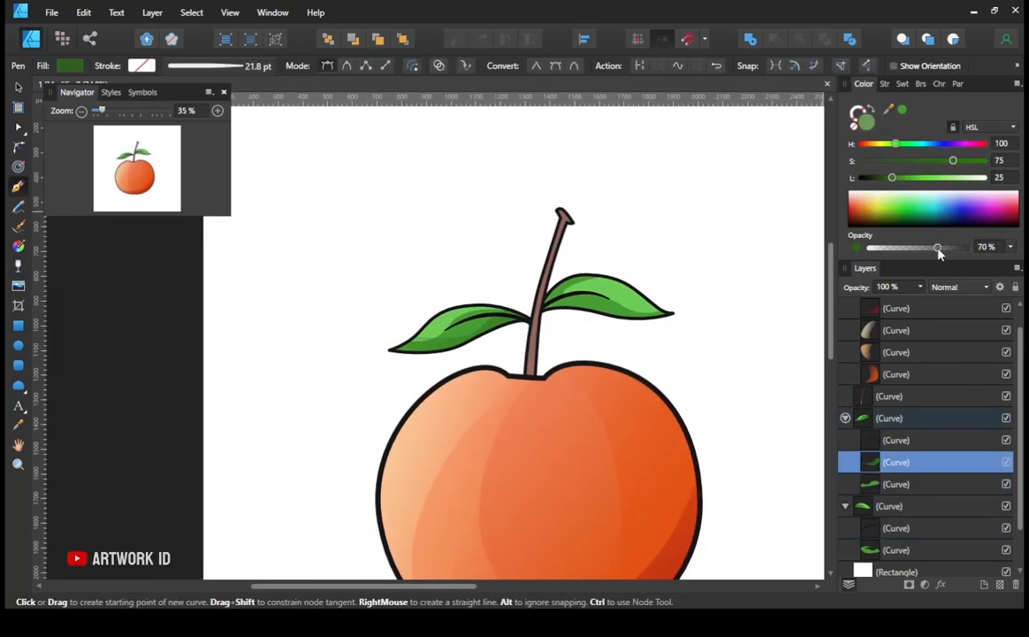
- Fade the left leaf's first shading shape with a linear transparency
scroll(429, 333, "up", 4)
left_click(896, 484)
left_click(17, 265)
left_click_drag(534, 356, 471, 233)
- Fade the right leaf's shading shape, not the whole leaf, with a linear transparency running up and to the right
left_click_drag(430, 375, 528, 229)
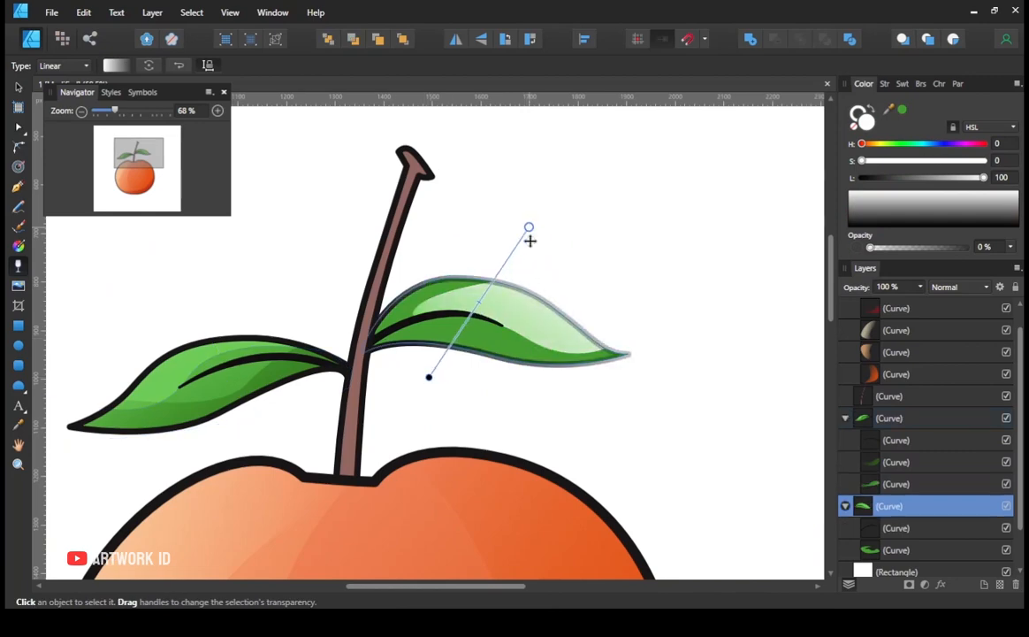
key("ctrl+z")
left_click(896, 550)
left_click_drag(488, 383, 616, 210)
- Draw a closed shading shape with the Pen tool from the right leaf's base along its lower half, extending past the leaf's underside
key("p")
mouse_move(441, 263)
left_mouse_down()
mouse_move(124, 264)
mouse_move(770, 270)
left_mouse_up()
left_click(375, 268)
left_click_drag(411, 322, 484, 329)
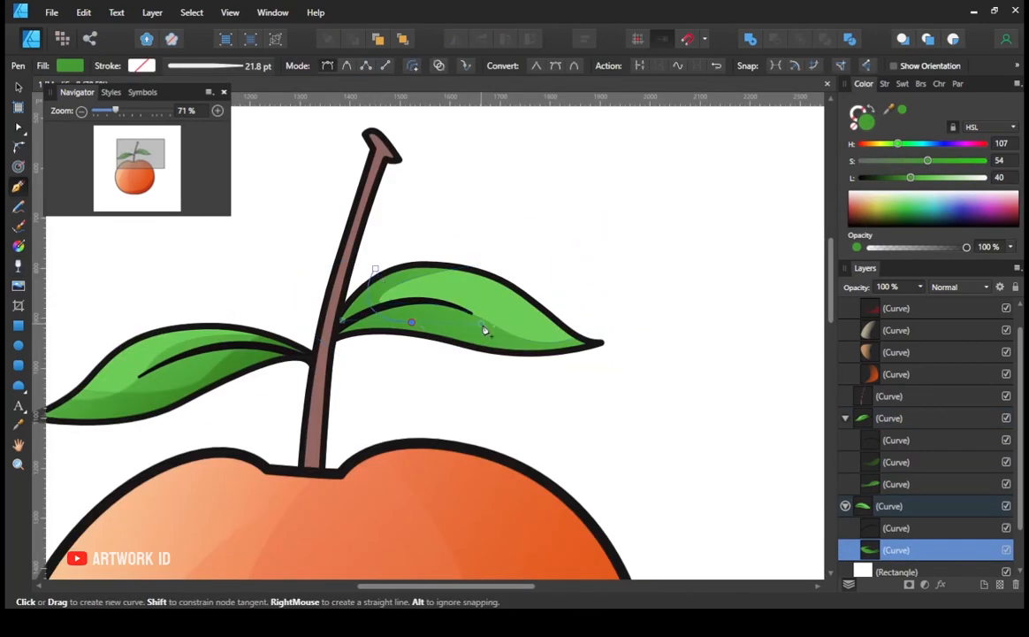
left_click_drag(626, 341, 633, 364)
left_click_drag(465, 383, 412, 378)
left_click_drag(333, 342, 325, 323)
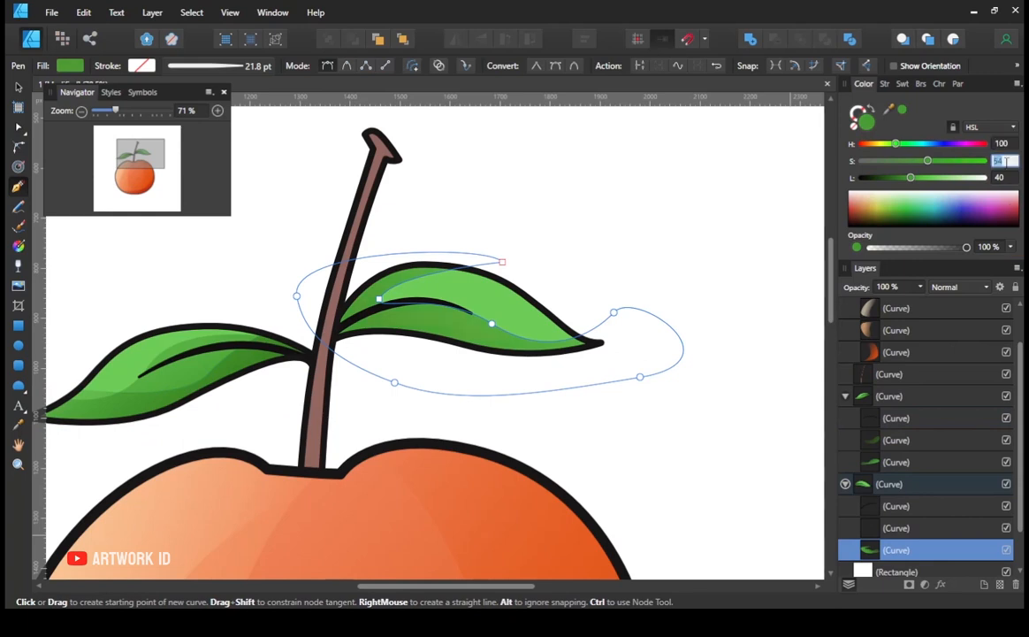
key("Return")
left_click(1003, 178)
type("25")
key("Return")
left_click(17, 265)
left_click_drag(415, 362, 545, 238)
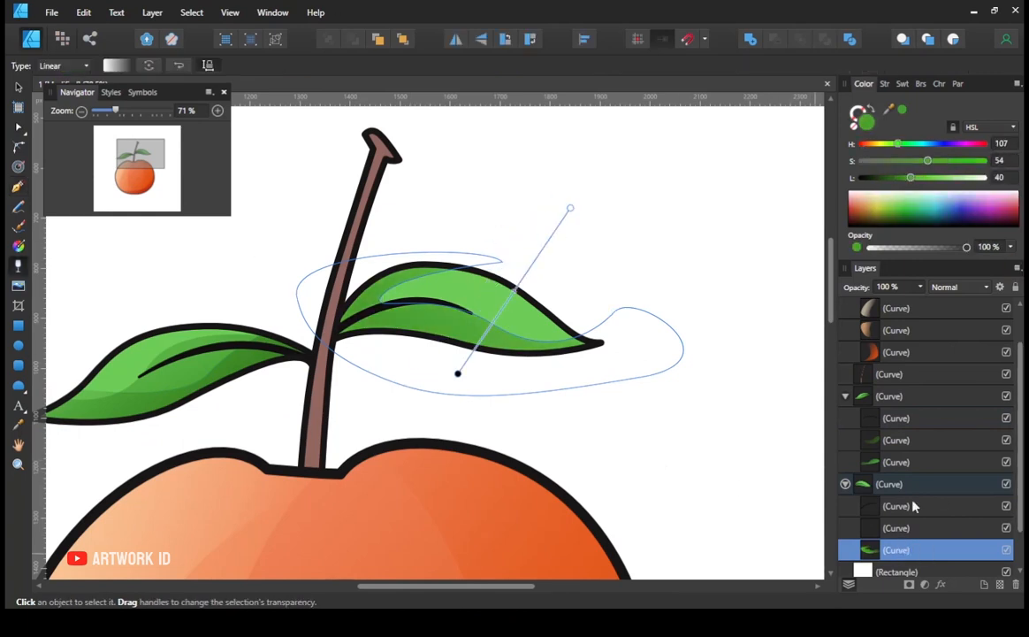
- Fill the right leaf's new lower shading with dark green HSL 100, 75, 25 and fade it with a linear transparency running up and right
double_click(898, 528)
left_click(1007, 529)
left_click(1002, 143)
key("Return")
left_click(1007, 528)
left_click(1007, 528)
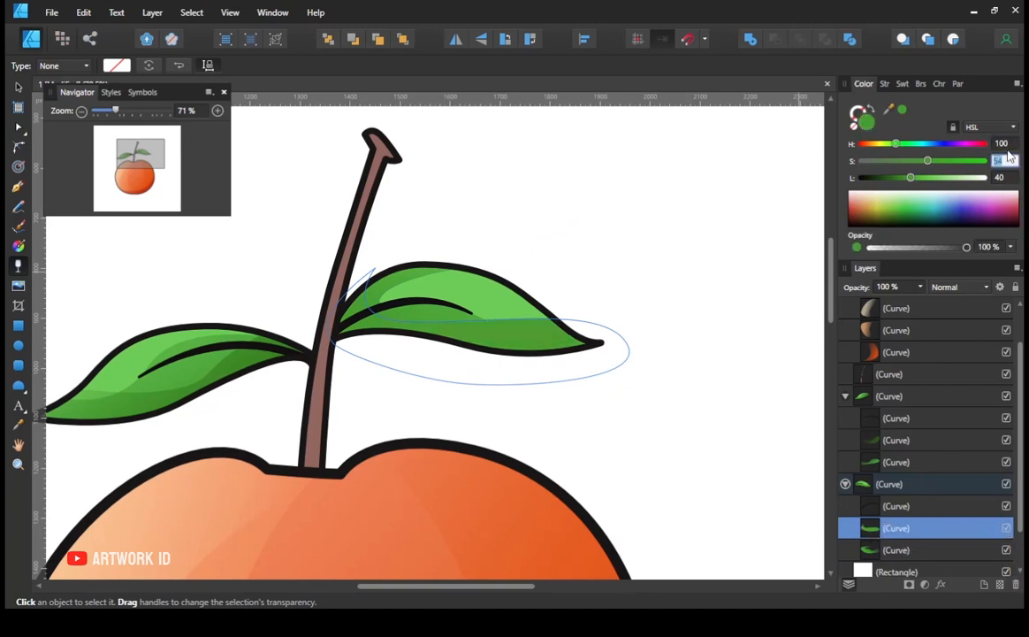
type("75")
key("Return")
left_click(997, 177)
type("25")
key("Return")
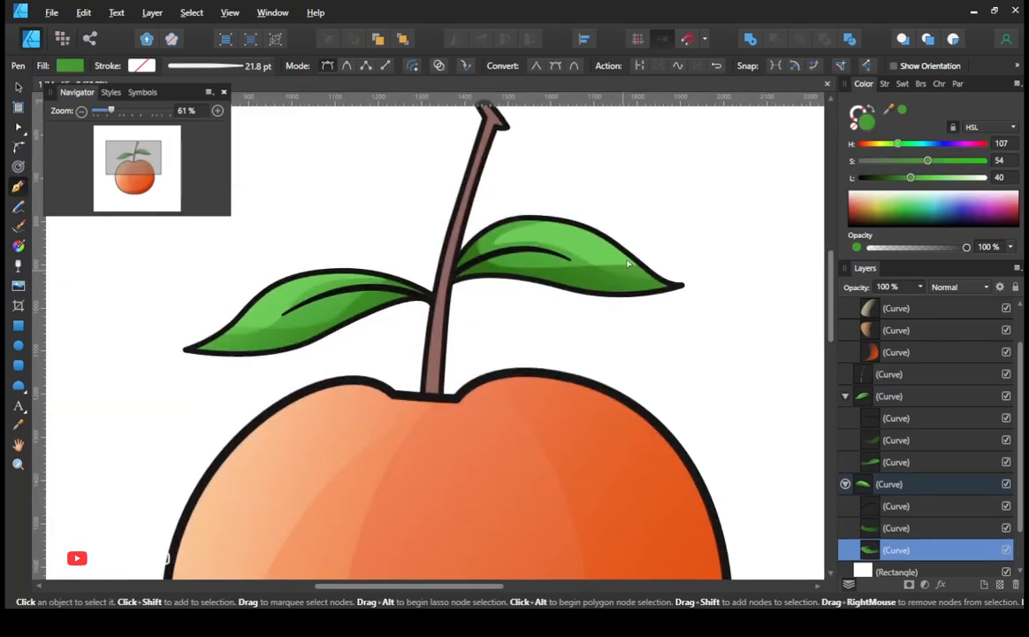
key("y")
left_click_drag(499, 310, 595, 202)
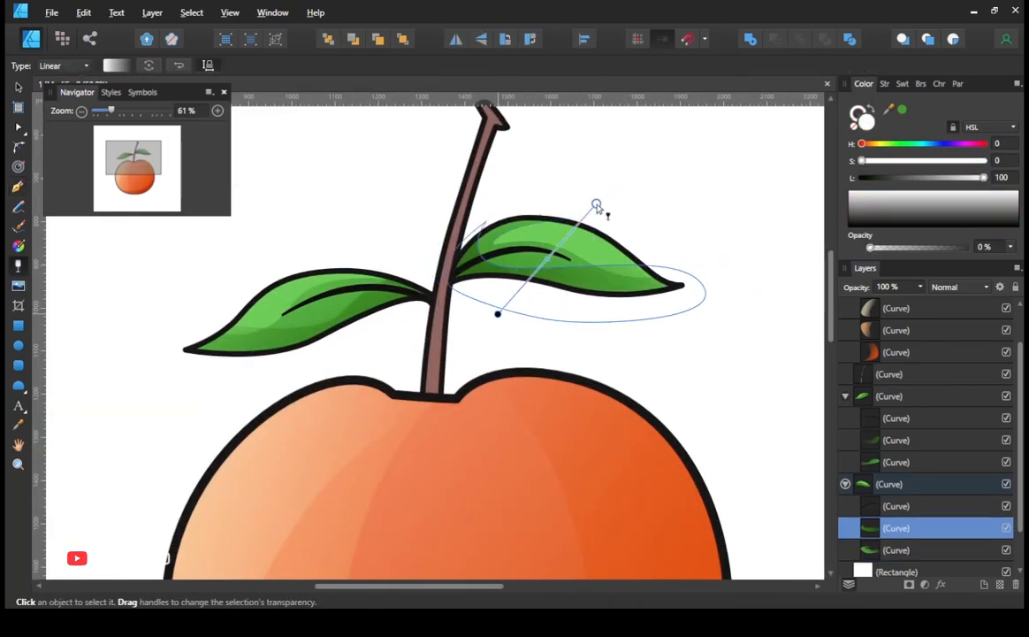
- Draw a closed highlight shape over the left leaf's upper edge and nest it in the left leaf beneath the vein
left_click(18, 187)
left_click(401, 278)
left_click_drag(280, 307, 234, 350)
left_click_drag(200, 351, 179, 344)
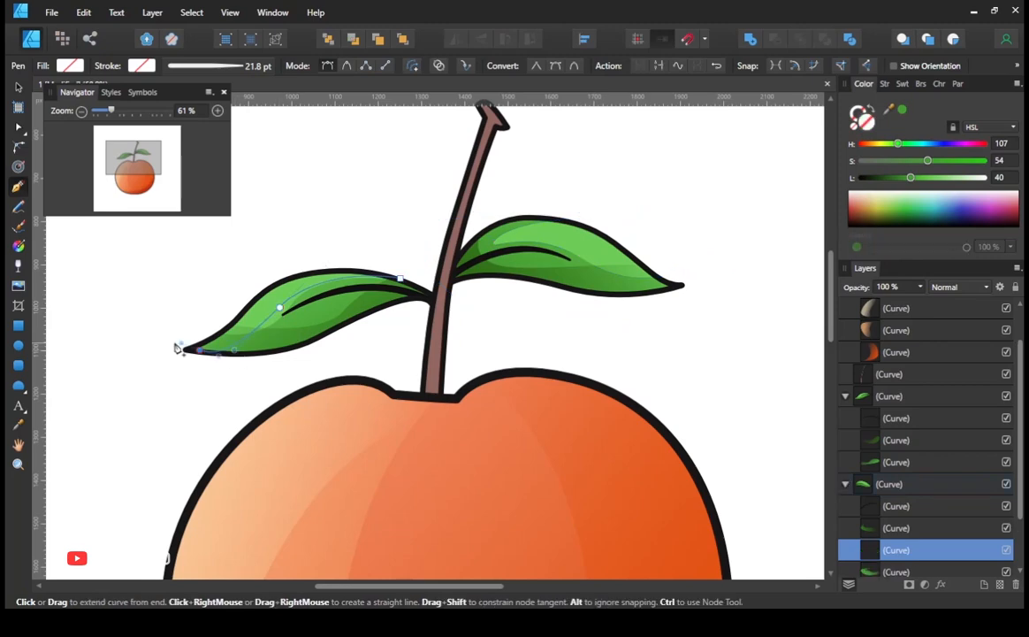
left_click(400, 278)
left_click_drag(973, 551, 865, 428)
- Fill the left-leaf highlight with yellow HSL 54, 92, 72 at 85% opacity and fade it diagonally with a linear transparency
left_click_drag(911, 178, 962, 161)
left_click_drag(898, 144, 882, 147)
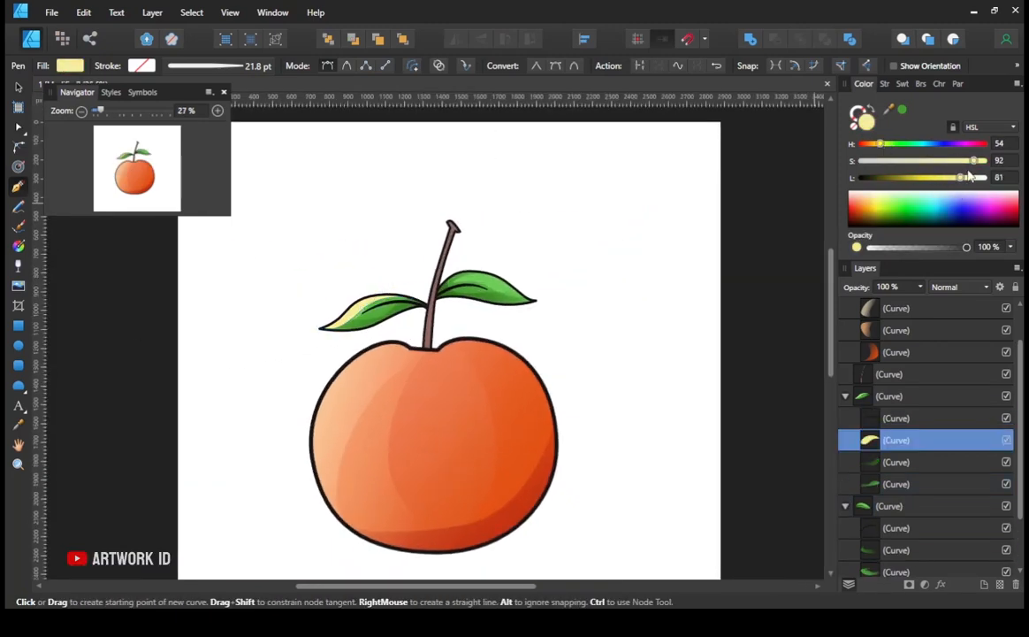
scroll(414, 356, "up", 2)
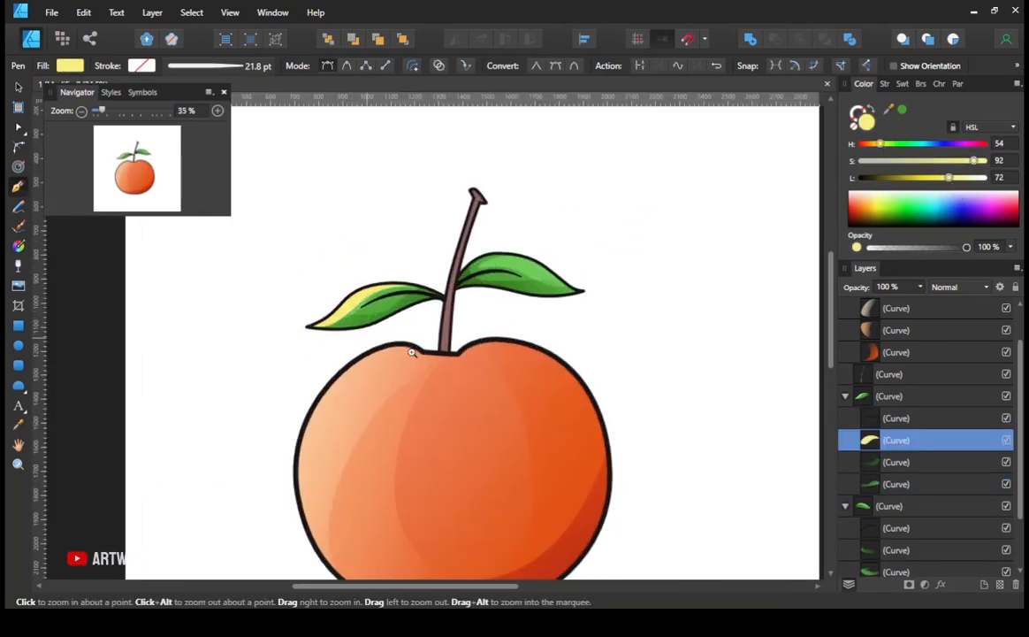
left_click_drag(967, 247, 944, 248)
key("y")
left_click_drag(315, 276, 402, 356)
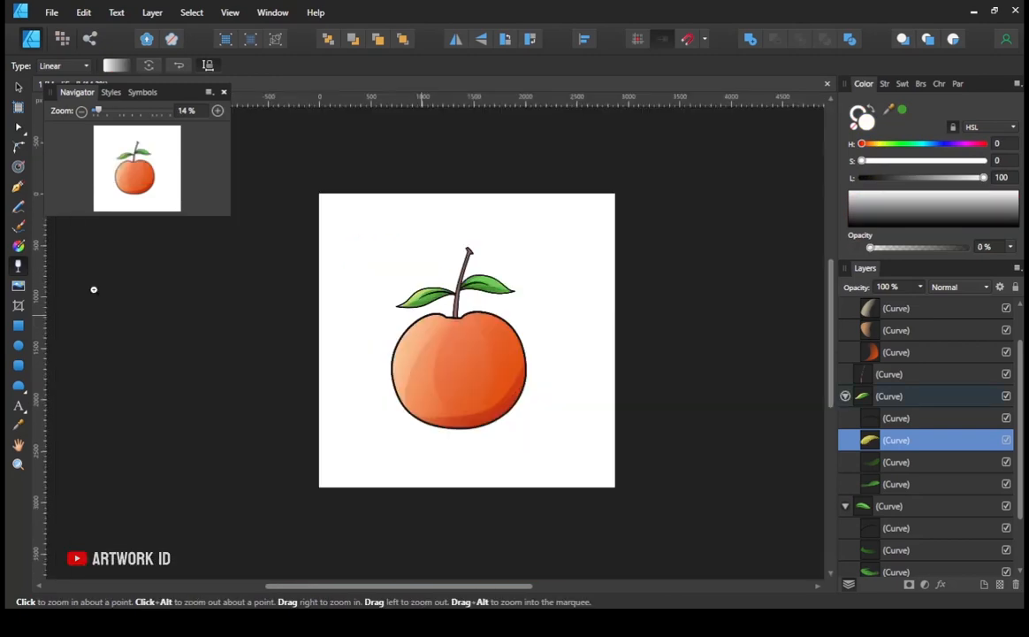
- Copy the left-leaf highlight and draw a closed highlight shape along the right leaf's upper edge
scroll(578, 281, "up", 3)
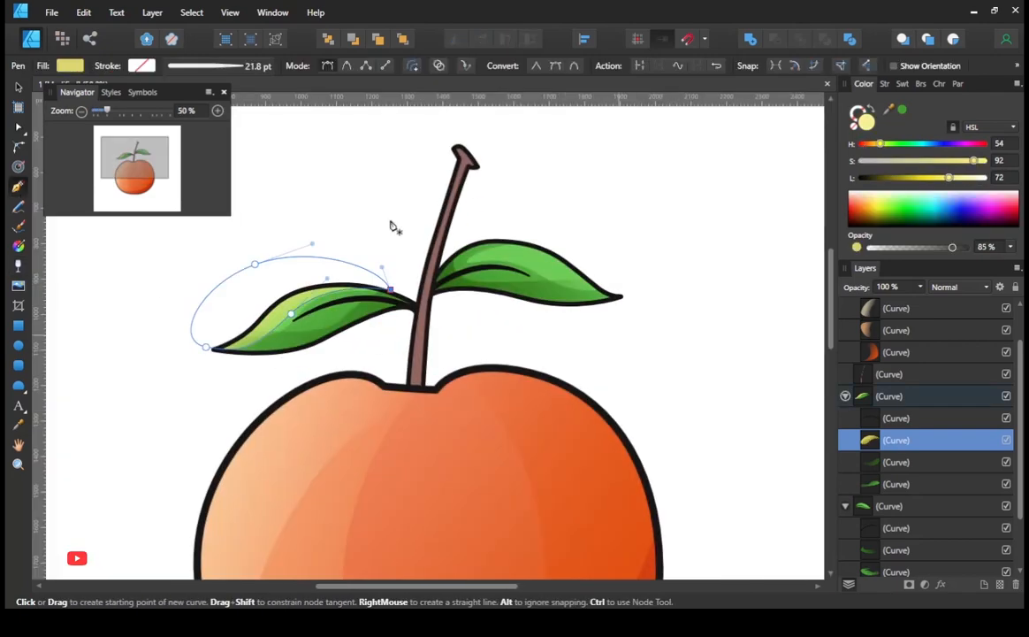
left_click(83, 12)
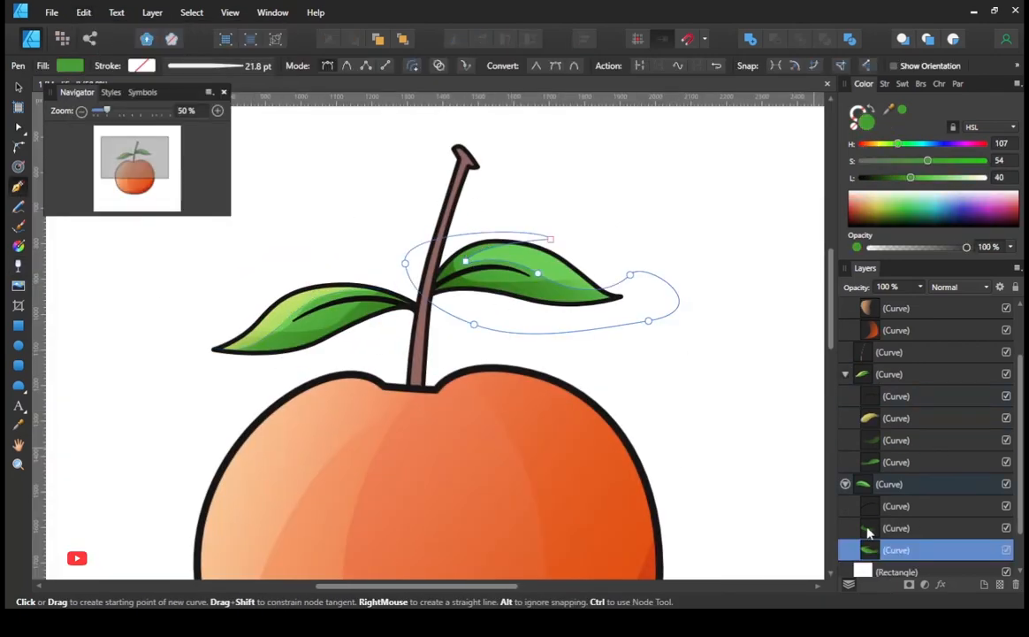
left_click(868, 528)
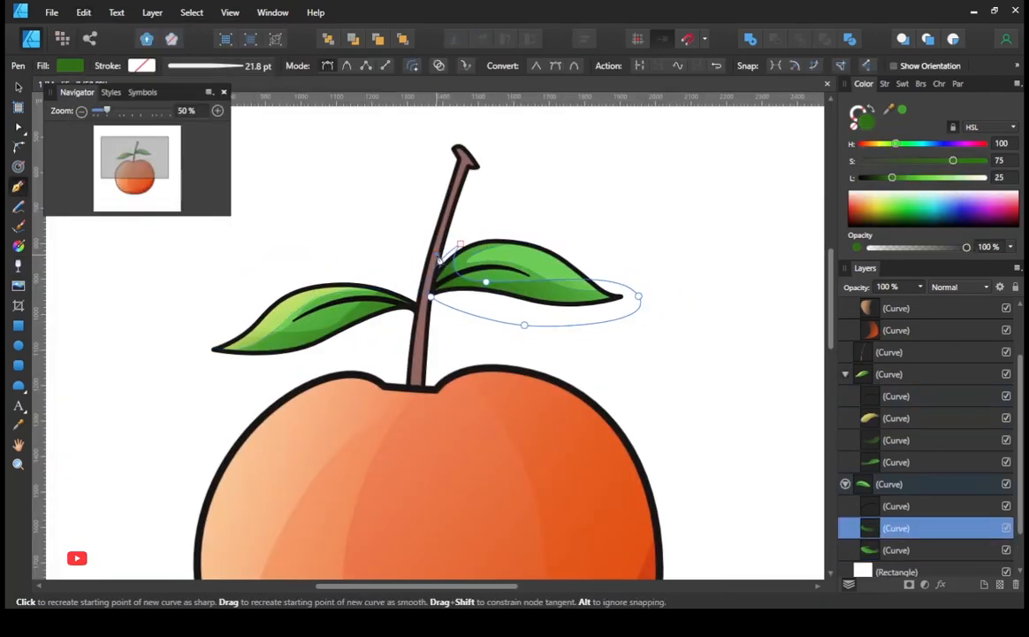
key("ctrl+z")
left_click_drag(530, 273, 571, 291)
left_click(435, 267)
- Paste the copied highlight's style onto the right-leaf highlight and fade it with an upward linear transparency
left_click(83, 12)
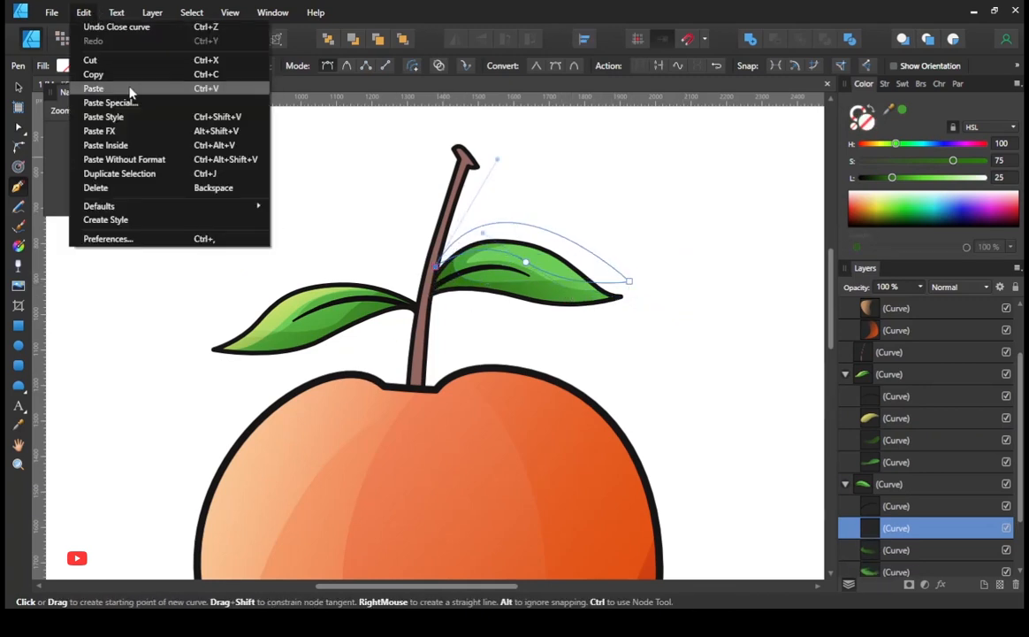
left_click(214, 115)
left_click(17, 265)
left_click_drag(501, 270, 534, 210)
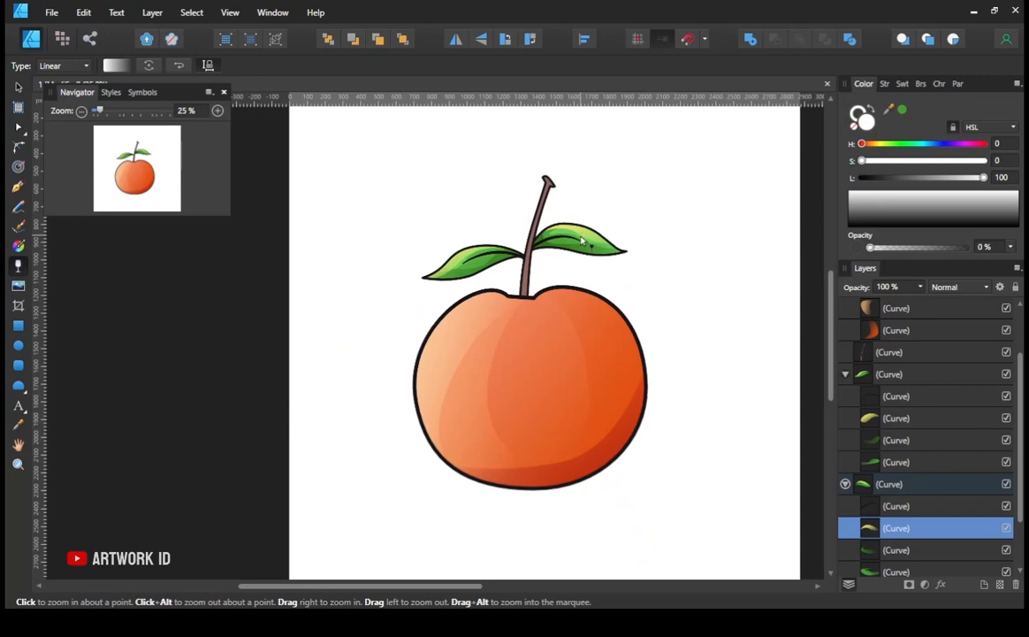
left_click(483, 230, "alt")
key("p")
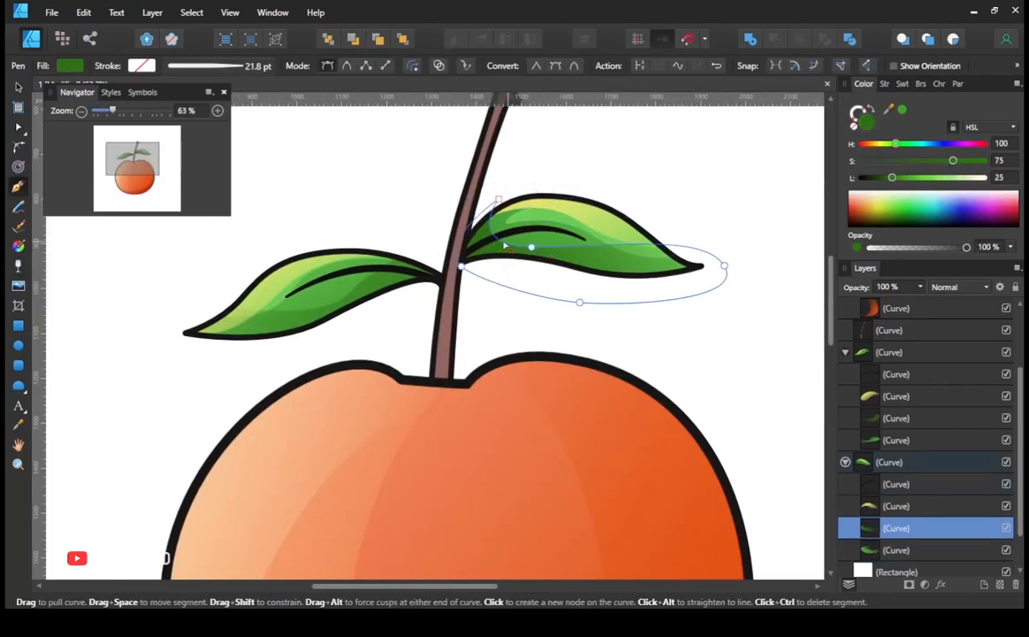
left_click(724, 265, "ctrl")
left_click(566, 195, "ctrl")
left_click(548, 194, "ctrl")
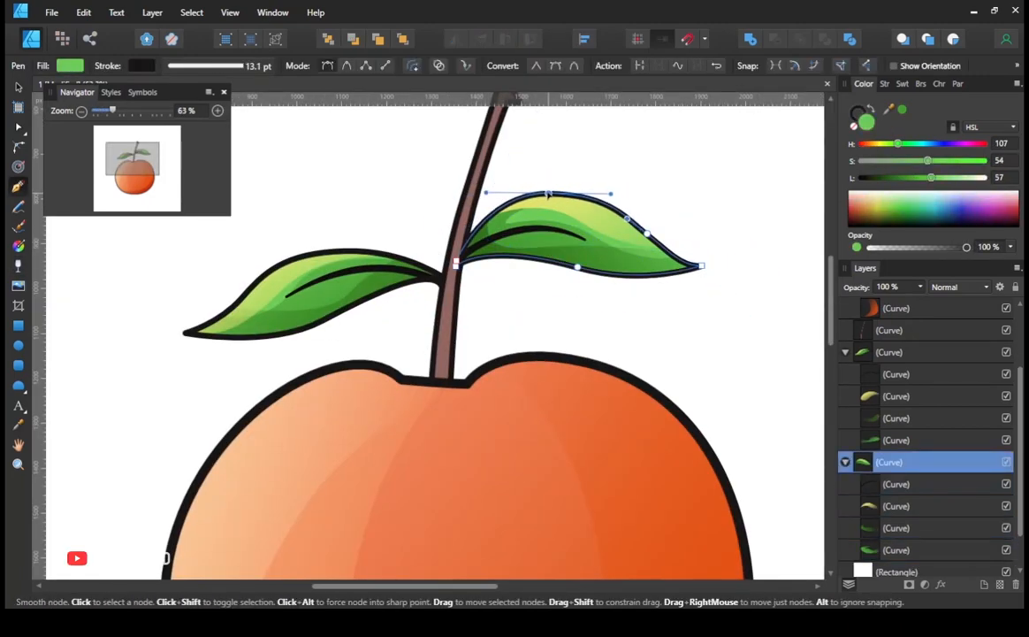
left_click(530, 228, "ctrl")
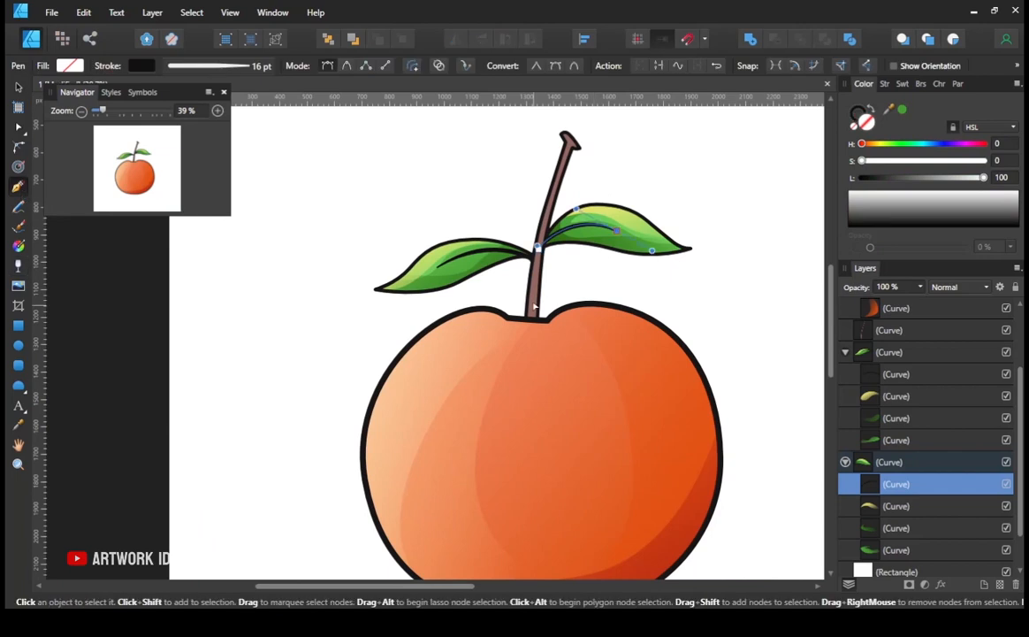
- Draw a closed shading shape over the stem's right side and base, filled with dark reddish brown HSL 10, 54, 30
left_click(534, 300, "ctrl")
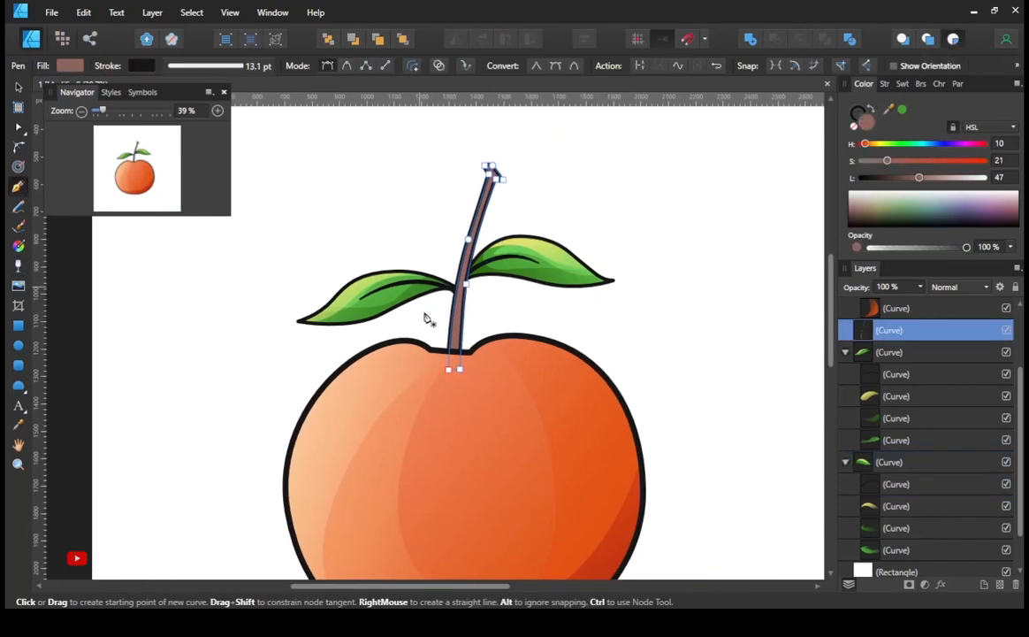
left_click_drag(454, 167, 453, 124)
left_click_drag(580, 149, 614, 220)
left_click_drag(479, 323, 422, 344)
left_click_drag(489, 360, 545, 337)
left_click_drag(918, 178, 899, 177)
mouse_move(886, 161)
left_mouse_down()
mouse_move(938, 162)
mouse_move(929, 162)
left_mouse_up()
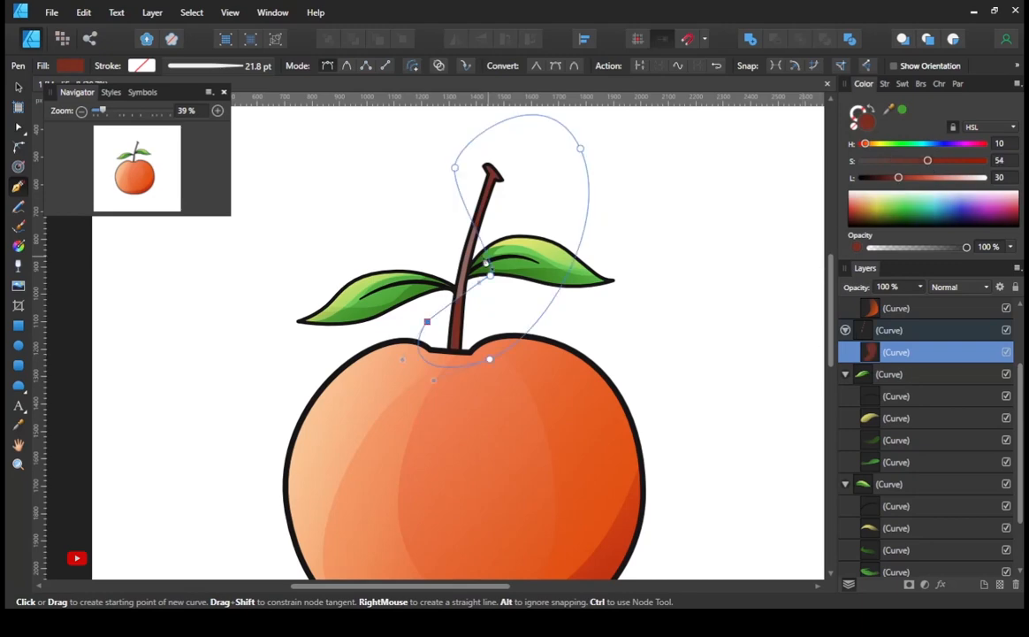
- Fade the stem's dark shading with a linear transparency running upward along the stem
left_click_drag(491, 239, 610, 239)
key("y")
left_click_drag(438, 389, 508, 133)
mouse_move(505, 287)
left_mouse_down()
mouse_move(395, 282)
mouse_move(482, 286)
left_mouse_up()
left_click(877, 330)
mouse_move(643, 249)
left_mouse_down()
mouse_move(437, 248)
mouse_move(560, 251)
mouse_move(654, 230)
left_mouse_up()
left_click(888, 352)
- Draw a closed highlight shape with the Pen tool along the left side of the stem
left_click(18, 187)
left_click_drag(690, 280, 604, 281)
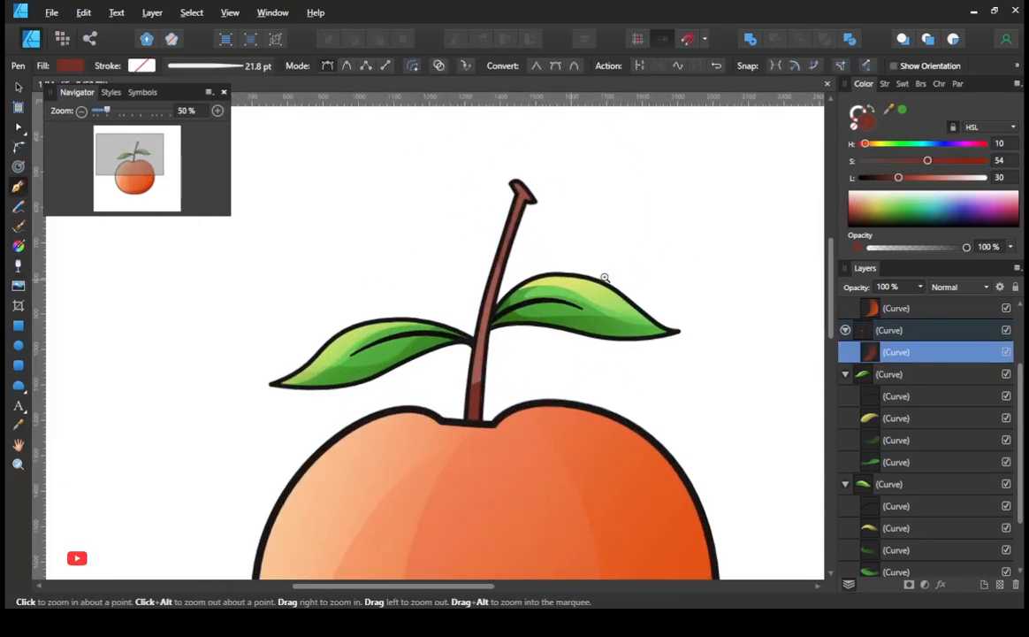
left_click(530, 178)
left_click_drag(485, 315, 478, 341)
left_click_drag(459, 184, 485, 136)
- Fill the stem highlight with cream HSL 48, 54, 85 at 74% opacity and fade it with a linear transparency
left_click(966, 178)
left_click_drag(866, 144, 878, 145)
left_click_drag(484, 315, 486, 290)
left_click_drag(966, 247, 942, 246)
left_click(19, 265)
left_click_drag(457, 212, 522, 353)
left_click_drag(424, 256, 379, 288)
left_click_drag(439, 237, 438, 251)
left_click_drag(489, 347, 556, 350)
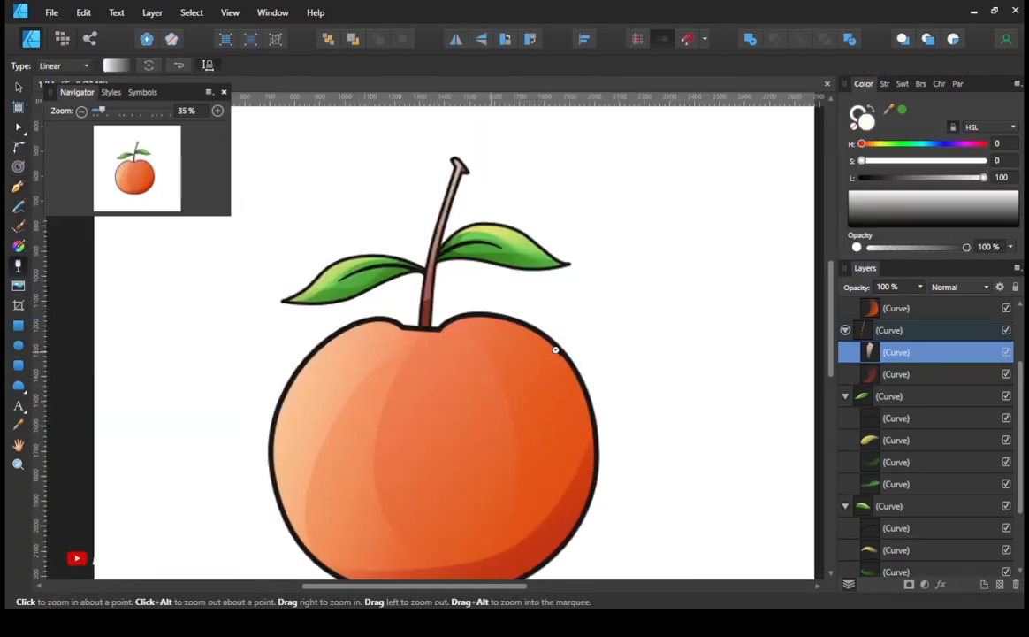
- Extend the stem highlight down to the stem's base and redraw its linear transparency
left_click(19, 187)
left_click_drag(425, 306, 426, 338)
left_click(19, 265)
left_click_drag(463, 292, 484, 331)
left_click_drag(416, 204, 391, 154)
- Reshape the stem highlight's nodes around the stem tip and run its linear transparency across the stem from left to right
left_click(19, 187)
left_click_drag(566, 241, 437, 237)
left_click_drag(495, 176, 637, 181)
key("a")
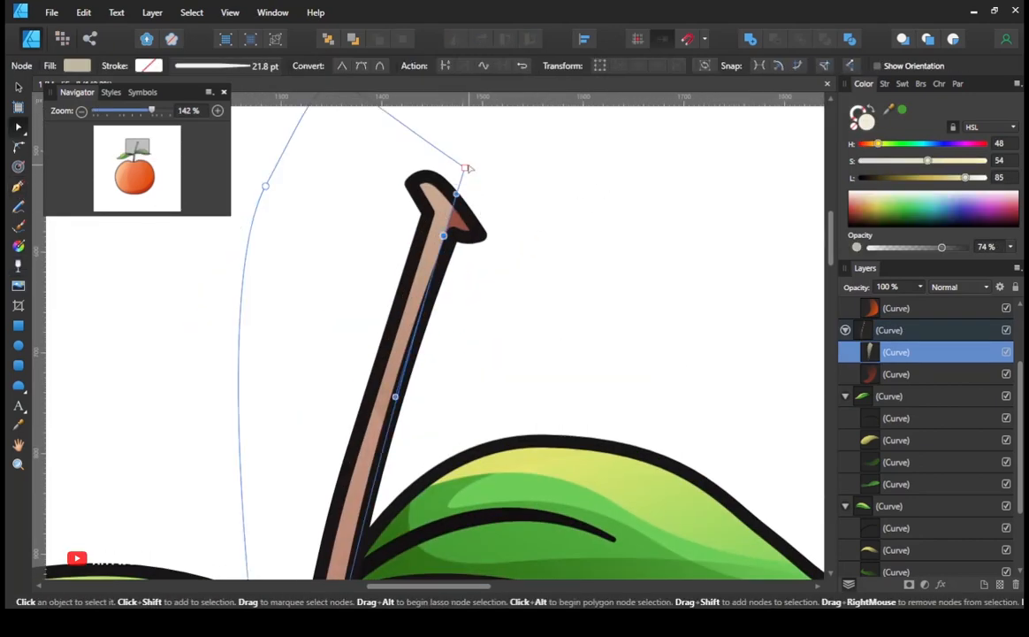
scroll(552, 216, "down", 5)
left_click_drag(536, 205, 536, 180)
left_click_drag(567, 235, 684, 260)
left_click(18, 265)
left_click_drag(479, 239, 631, 281)
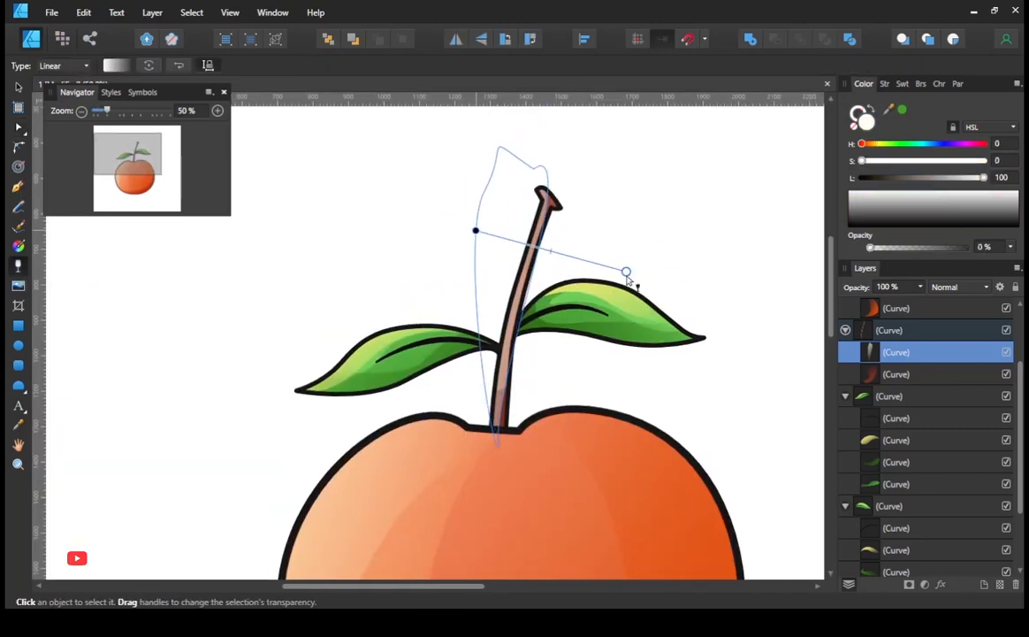
- Refine the upper outline of the stem highlight where it crosses the stem tip
key("p")
key("a")
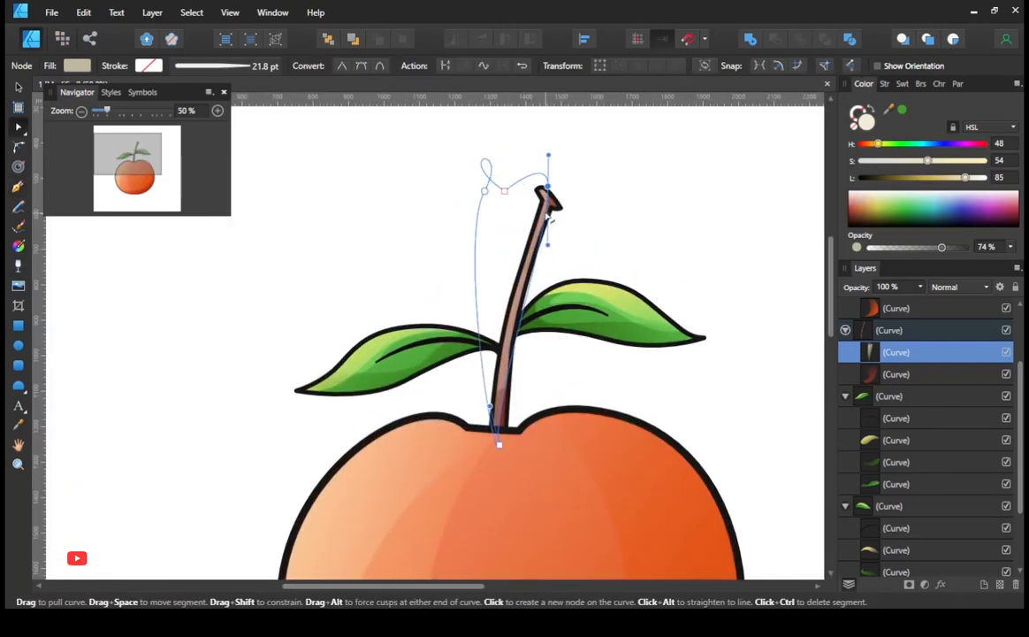
scroll(610, 187, "down", 1)
left_click_drag(595, 225, 455, 227)
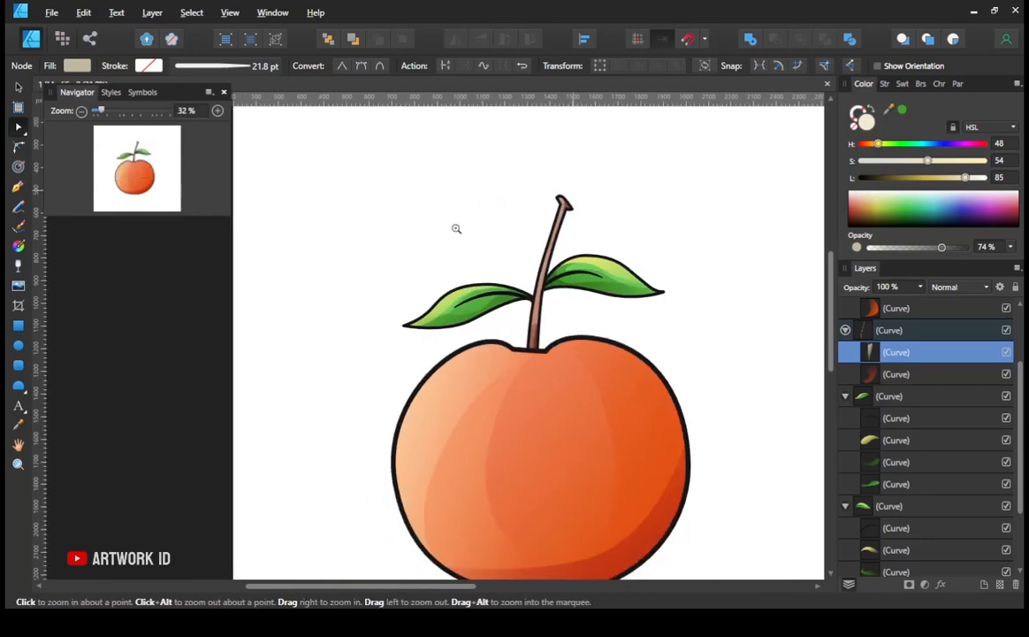
- Move the nodes of the stem's dark shading so that its edge follows the lower stem
left_click_drag(518, 271, 581, 391)
left_click(573, 400)
left_click(565, 393)
left_click_drag(508, 395, 587, 228)
left_click_drag(565, 393, 569, 381)
left_click(616, 177, "shift")
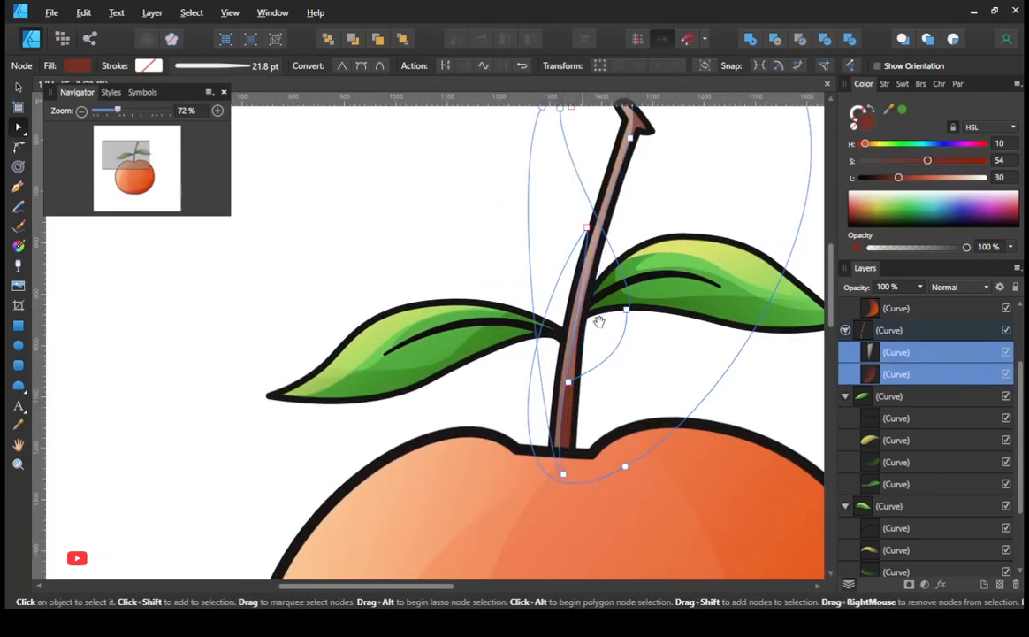
left_click_drag(599, 320, 513, 327)
left_click_drag(646, 356, 624, 354)
- Set the stem highlight's fill opacity to 79%
left_click(897, 352)
left_click_drag(967, 247, 952, 252)
left_click(18, 186)
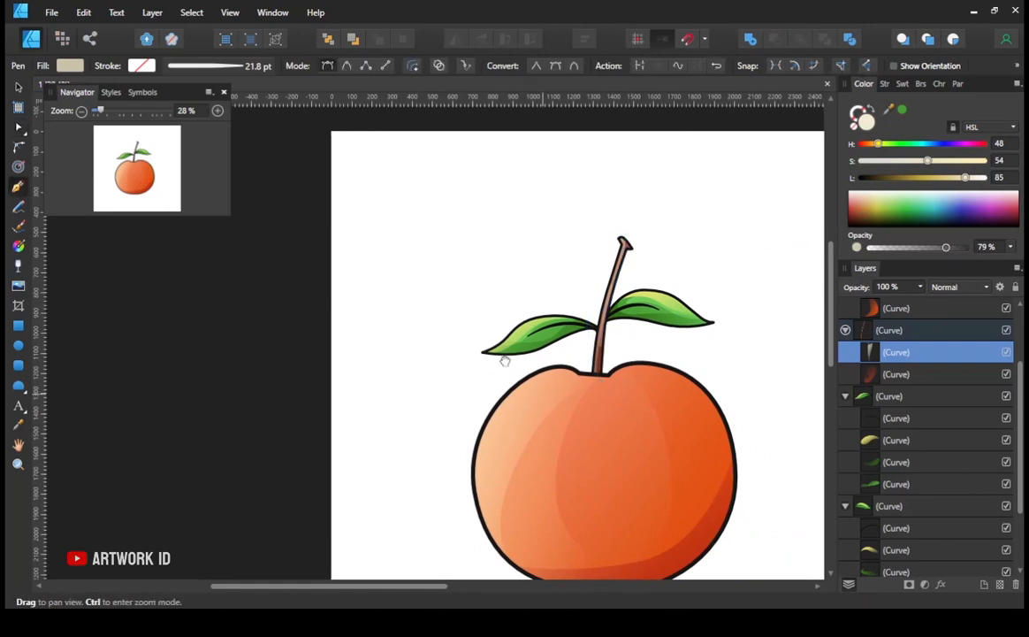
left_click_drag(505, 357, 482, 357)
left_click_drag(497, 353, 451, 257)
scroll(888, 336, "up", 3)
left_click(887, 309)
mouse_move(953, 178)
left_mouse_down()
mouse_move(902, 182)
mouse_move(943, 183)
left_mouse_up()
key("ctrl+z")
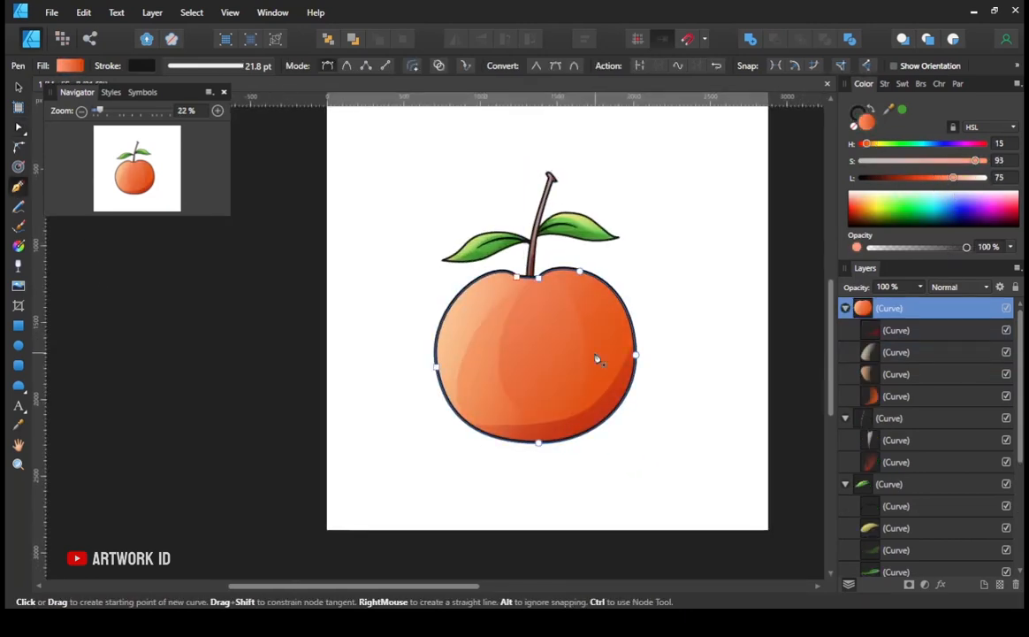
- Select the shading shape on the apple's right side and recolour it deeper red, HSL 13, 90, 42
left_click_drag(471, 354, 469, 397)
key("a")
left_click(601, 393)
left_click_drag(658, 420, 740, 421)
left_click_drag(740, 421, 508, 366)
left_click_drag(868, 145, 866, 177)
left_click_drag(691, 249, 445, 258)
- Save the document and clear the selection of the apple body
left_click(18, 186)
left_click(51, 13)
left_click(87, 132)
left_click(902, 309)
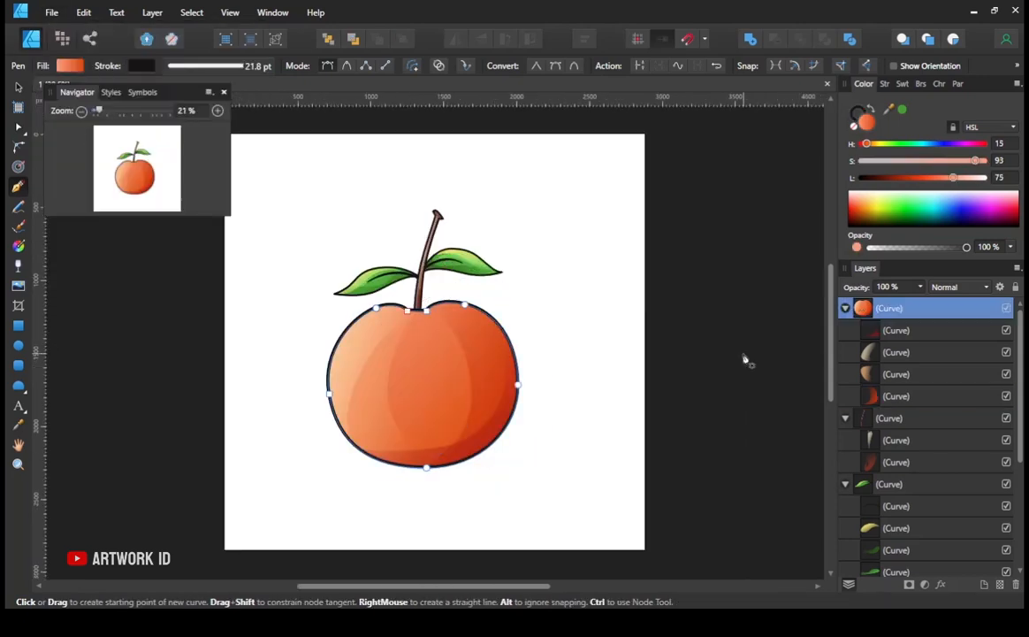
key("ctrl+d")
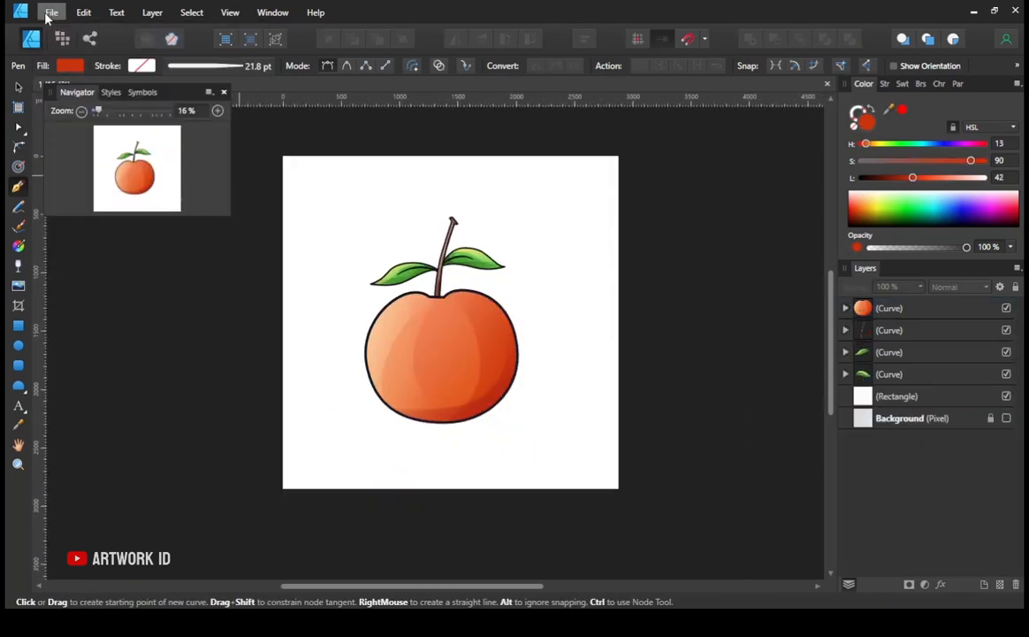
- Open the document setup, confirm its settings, and save the document again
left_click(52, 12)
left_click(124, 296)
left_click(518, 315)
left_click(480, 398)
left_click(599, 444)
left_click(65, 11)
left_click(80, 125)
- Open the export settings, look through the JPEG, GIF and TIFF formats, and choose PNG
left_click(51, 13)
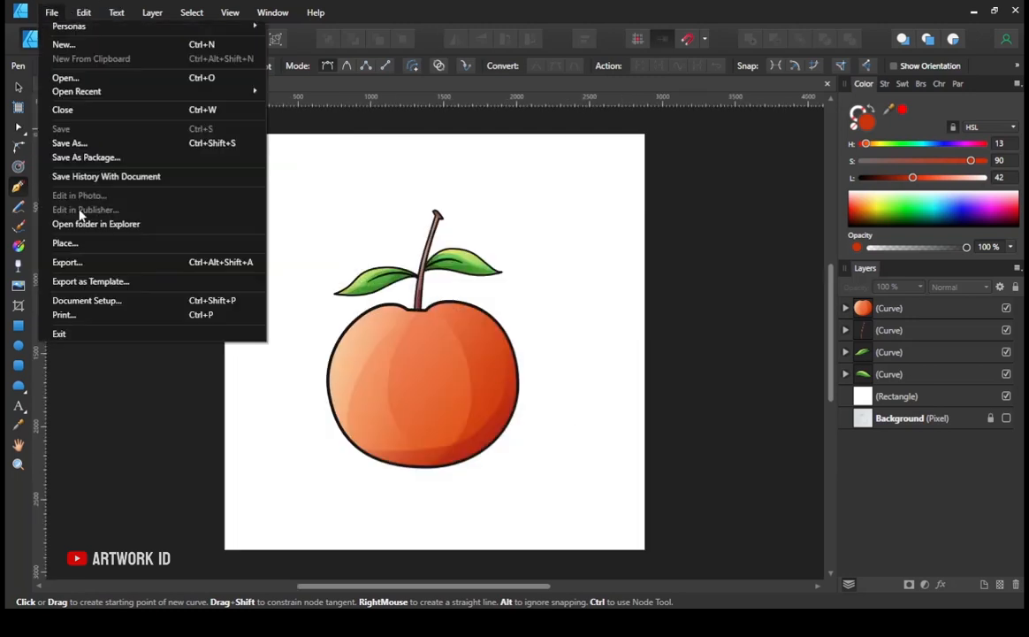
left_click(140, 259)
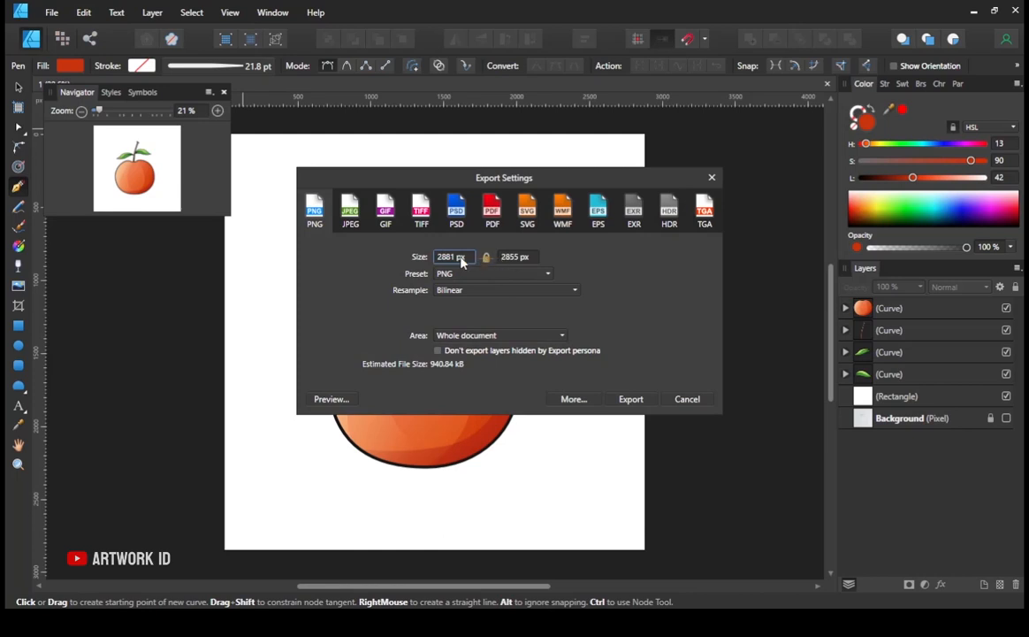
left_click(350, 214)
left_click(386, 214)
left_click(414, 214)
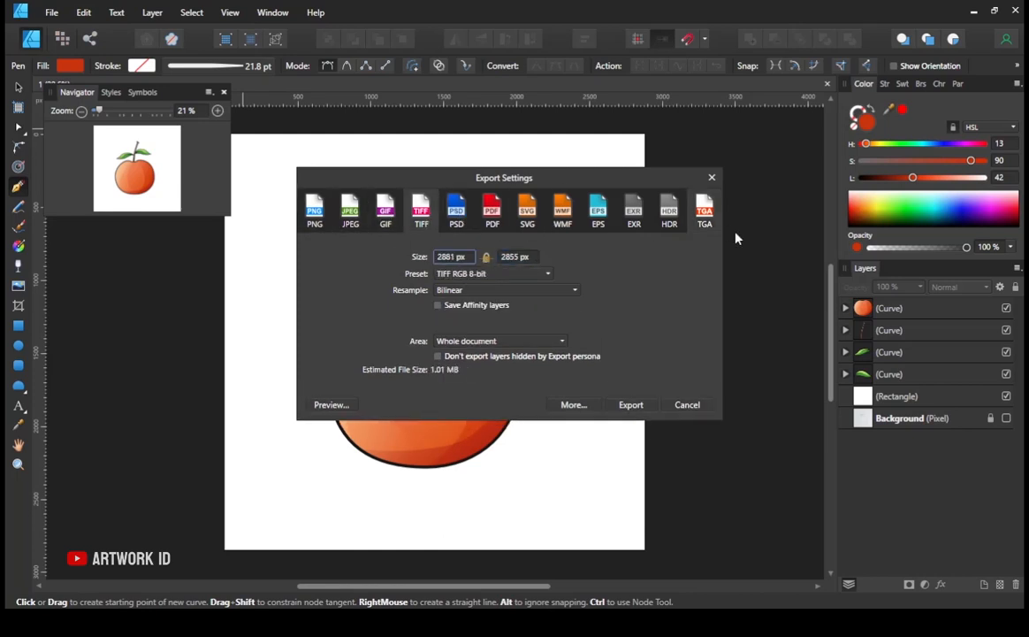
left_click(314, 213)
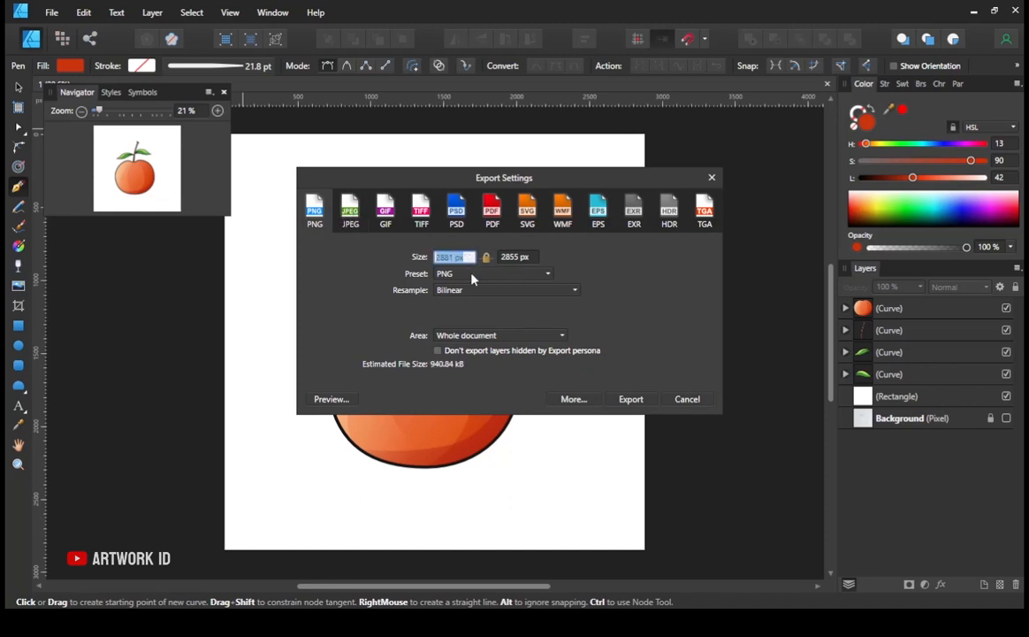
- Export the whole document at 2881 × 2855 px as a PNG file named orange in the fruit folder
key("Return")
left_click(631, 400)
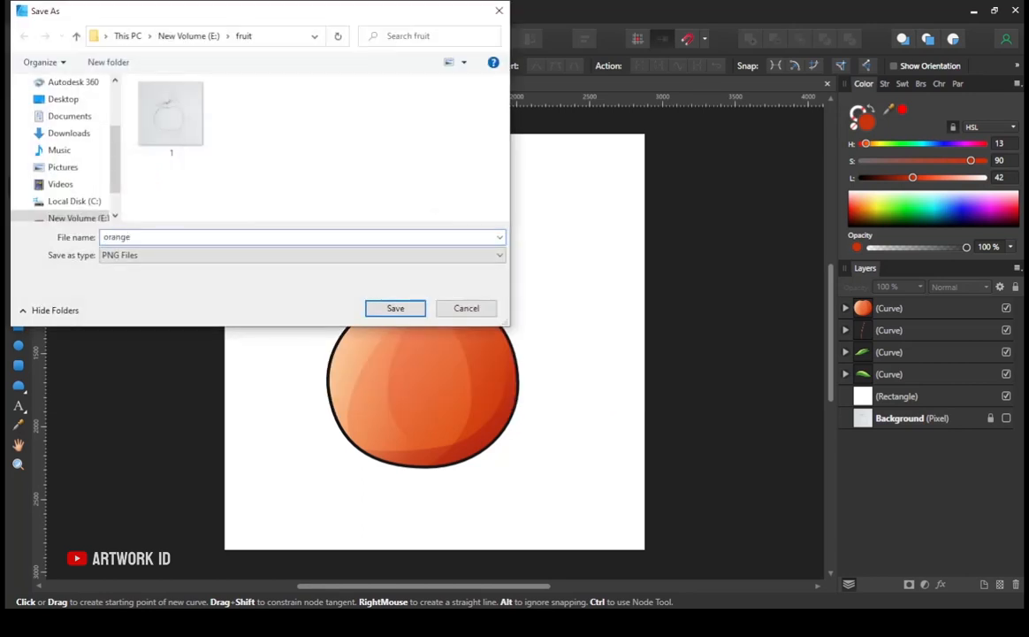
left_click(395, 308)
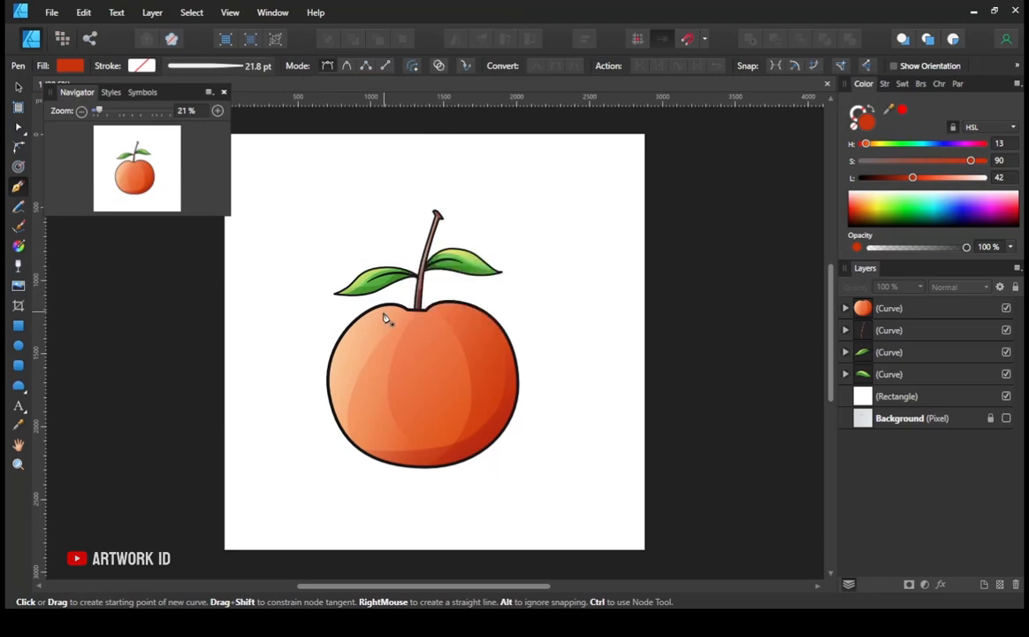